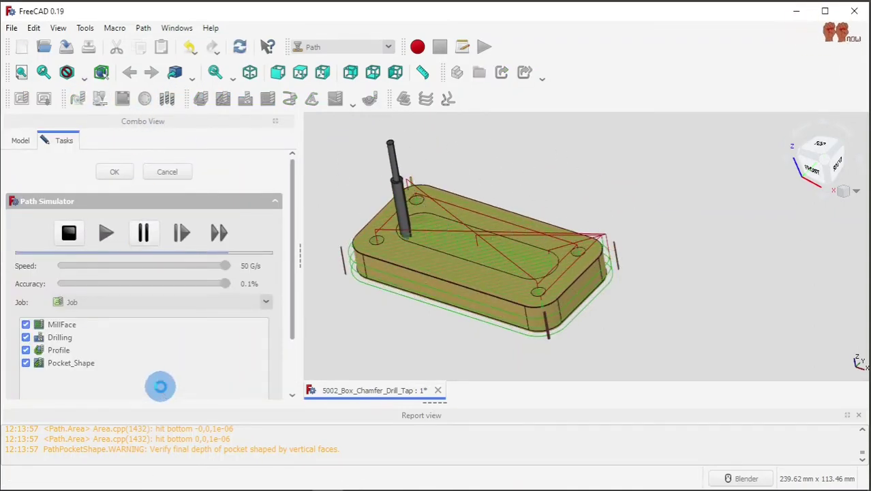
# - Close the Path Simulator task panel to get back to the Model tree
pyautogui.click(114, 172)
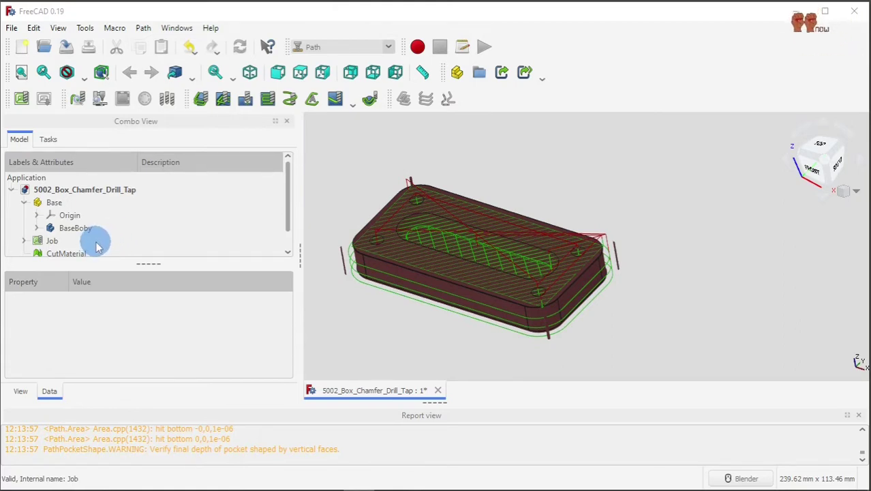
# - Select the Job and CutMaterial objects and orbit the part to view another side
pyautogui.click(60, 246)
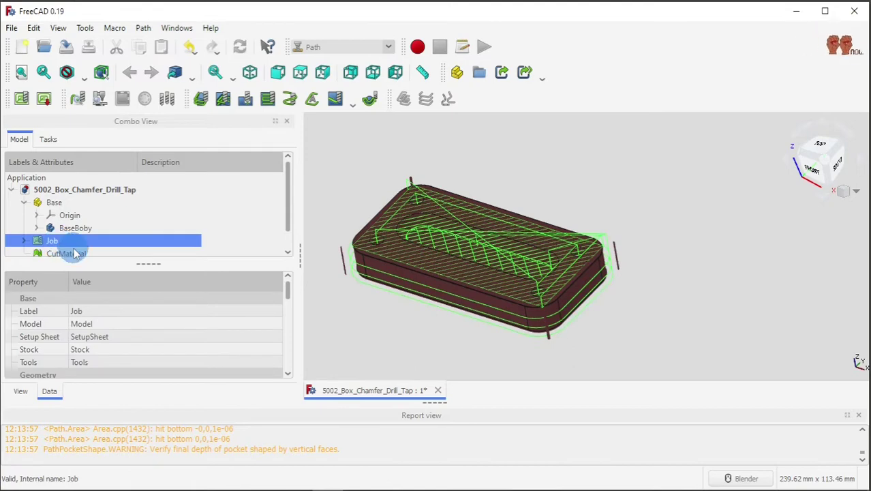
pyautogui.click(72, 252)
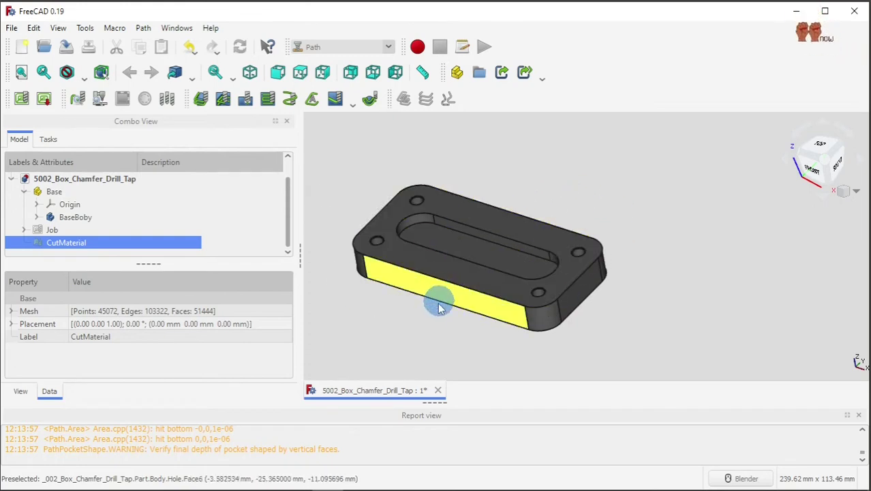
pyautogui.moveTo(435, 302)
pyautogui.mouseDown(button='middle')
pyautogui.moveTo(428, 307)
pyautogui.moveTo(454, 326)
pyautogui.moveTo(428, 317)
pyautogui.mouseUp(button='middle')
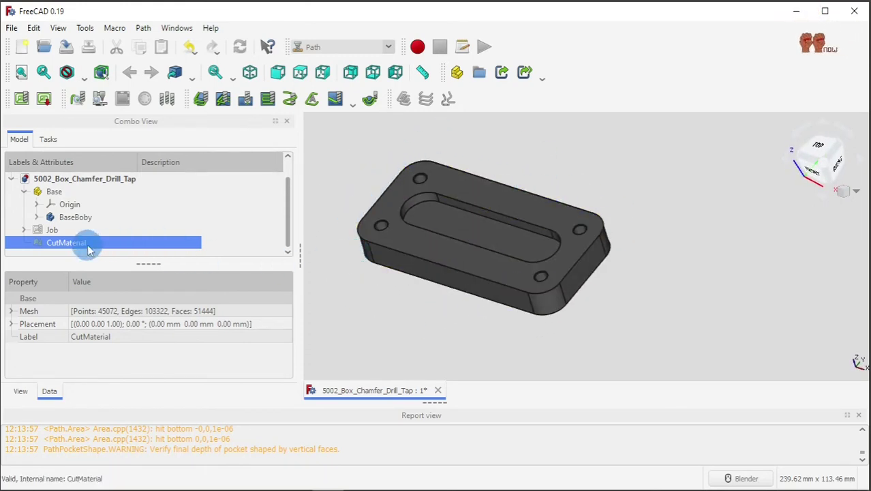
# - Expand BaseBoby and its Pad feature, then select the Pocket feature
pyautogui.click(36, 216)
pyautogui.scroll(-2, 109, 217)
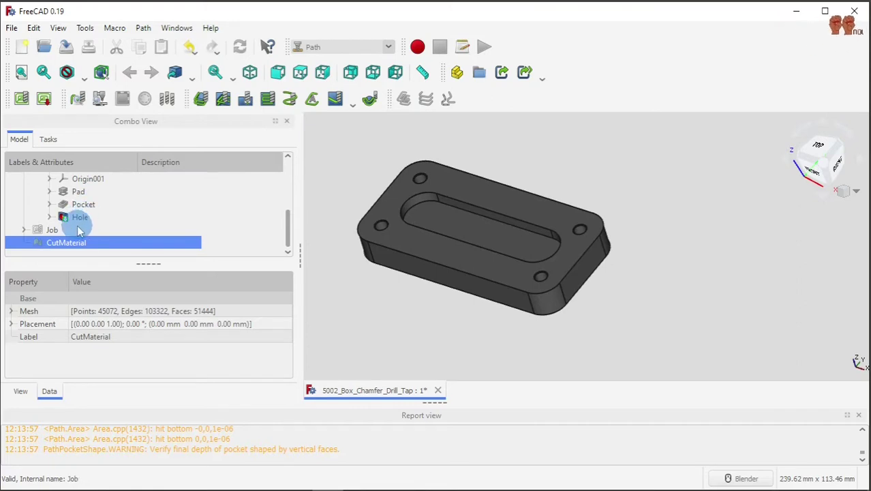
pyautogui.scroll(2, 60, 198)
pyautogui.scroll(-2, 58, 192)
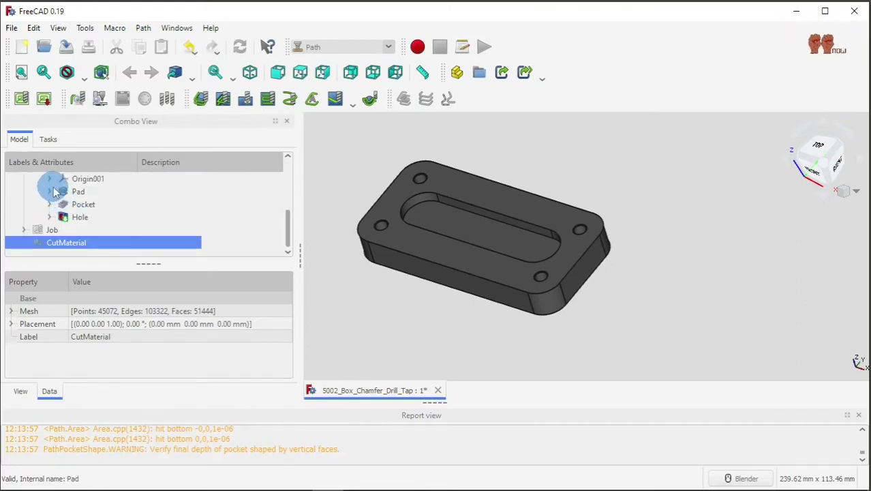
pyautogui.scroll(2, 57, 194)
pyautogui.scroll(-2, 58, 199)
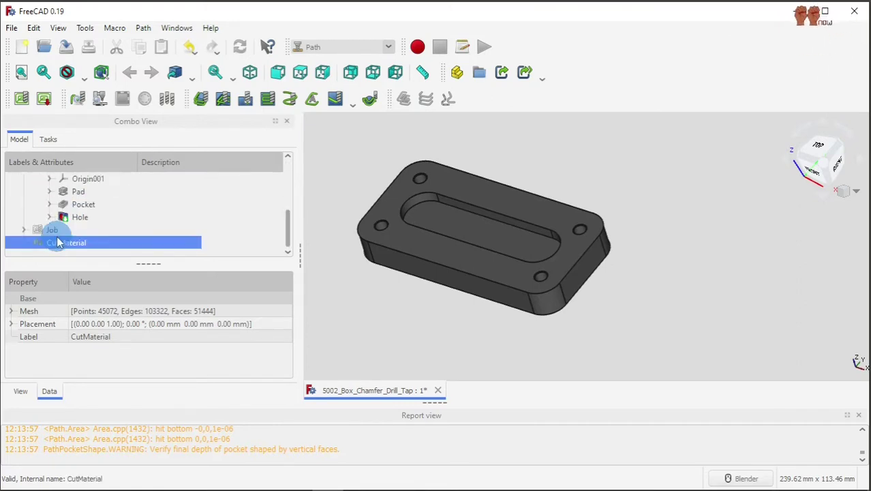
pyautogui.click(51, 193)
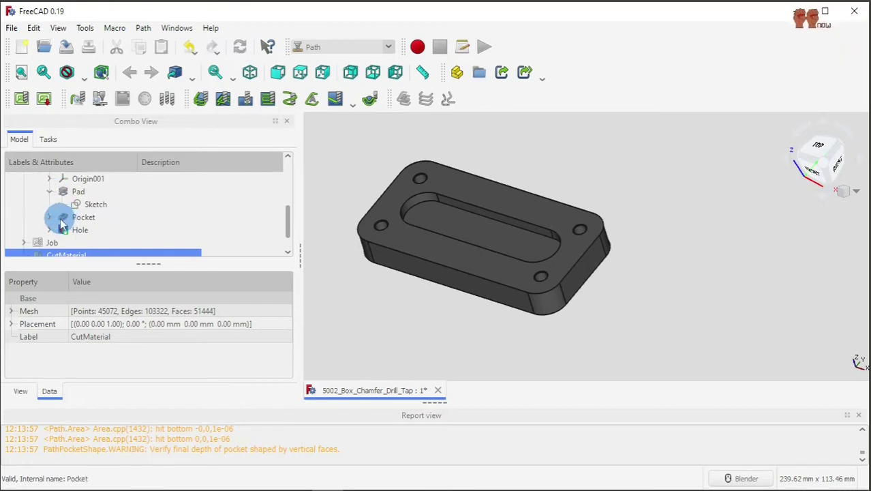
pyautogui.click(58, 219)
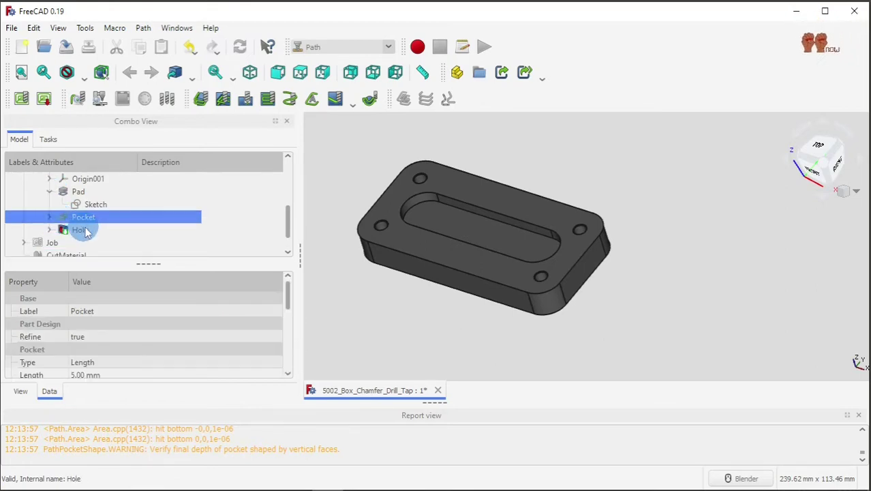
# - Expand the Hole feature, then collapse Pad, Hole and BaseBoby back down
pyautogui.scroll(-1, 51, 217)
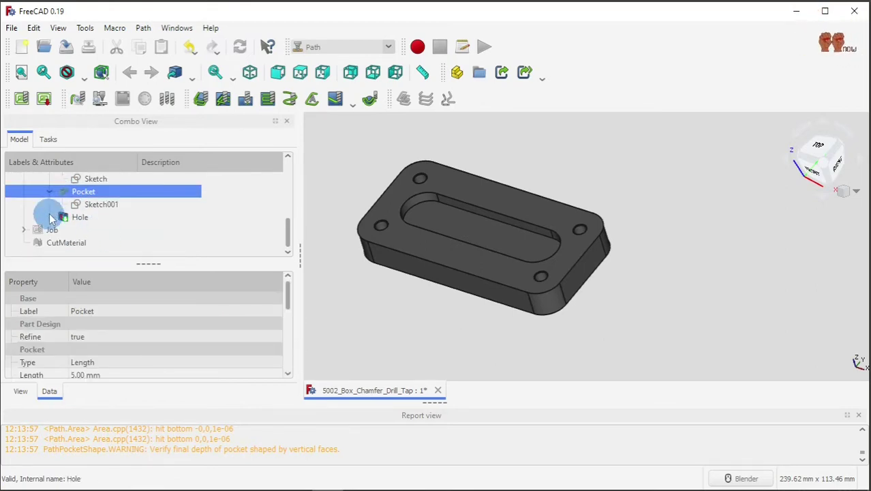
pyautogui.click(49, 217)
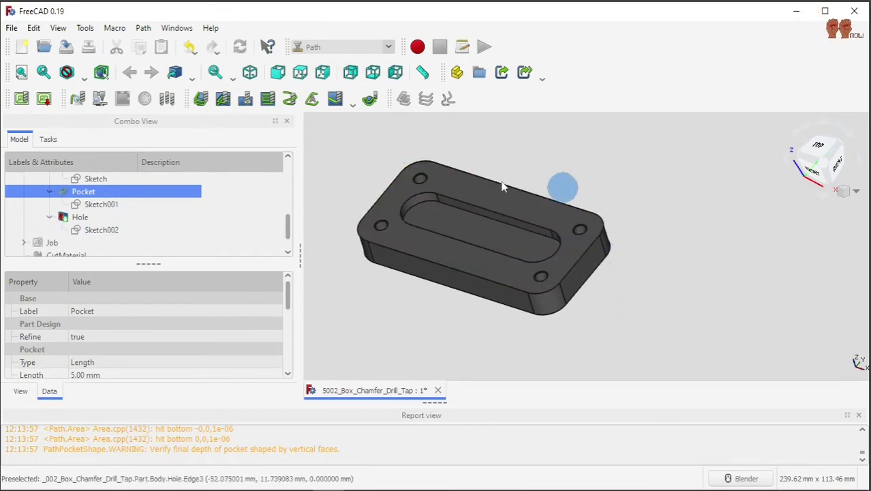
pyautogui.scroll(2, 92, 235)
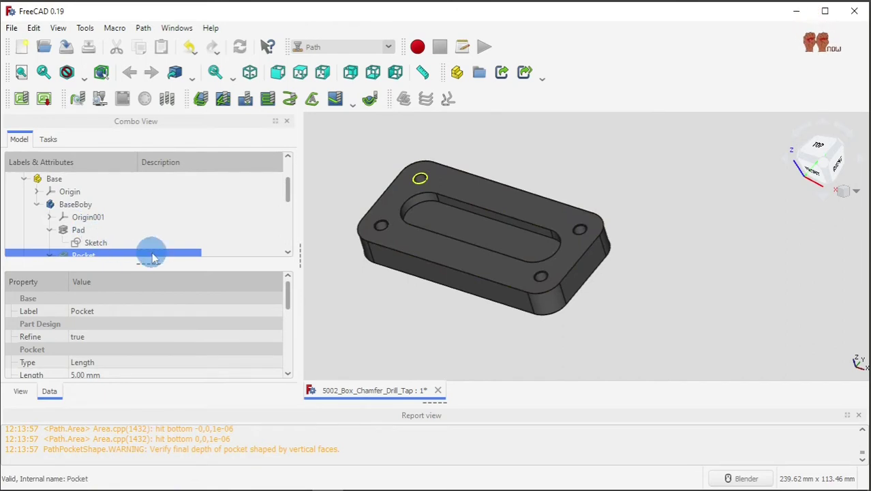
pyautogui.click(50, 235)
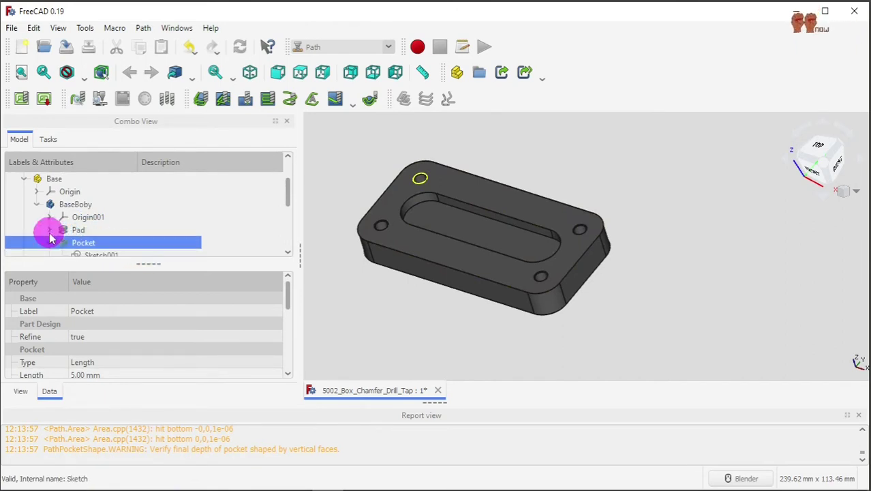
pyautogui.scroll(-2, 49, 251)
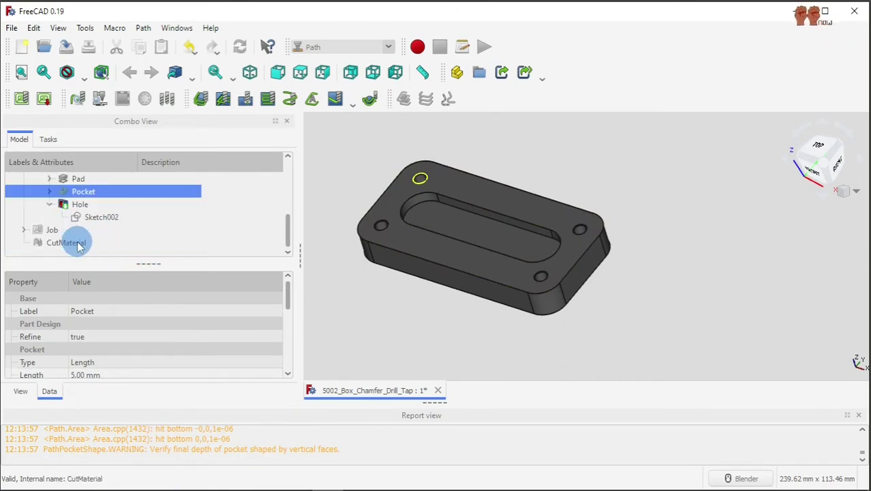
pyautogui.click(50, 206)
pyautogui.scroll(3, 61, 189)
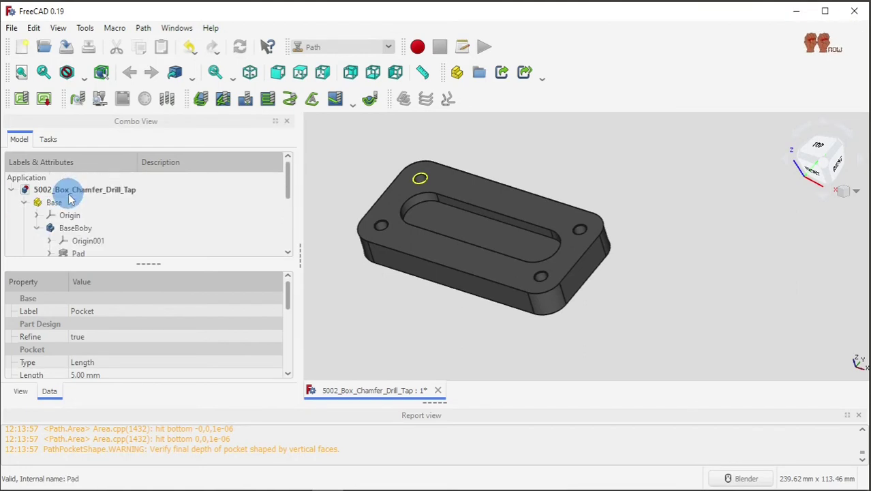
pyautogui.click(45, 233)
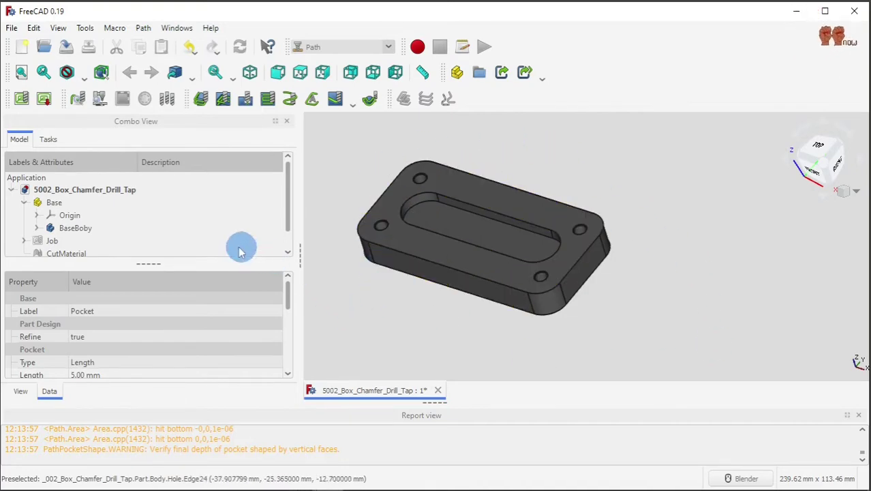
pyautogui.moveTo(290, 211); pyautogui.dragTo(287, 228)
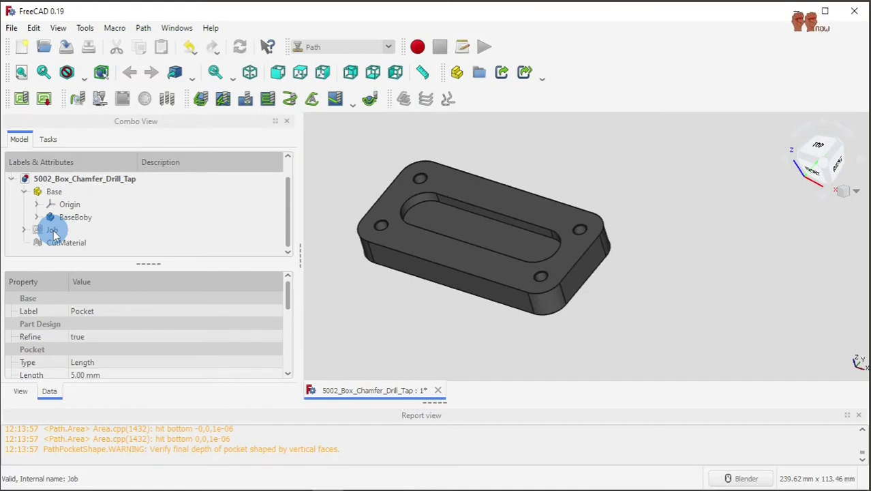
pyautogui.click(388, 45)
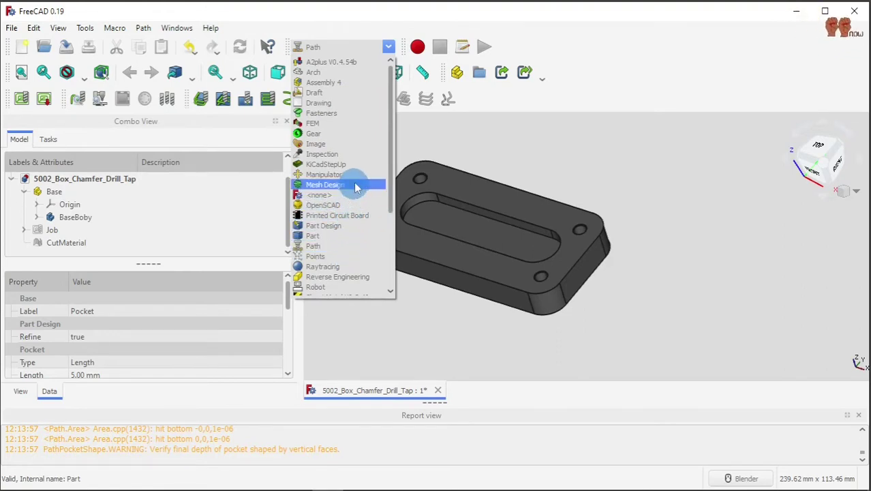
pyautogui.click(356, 226)
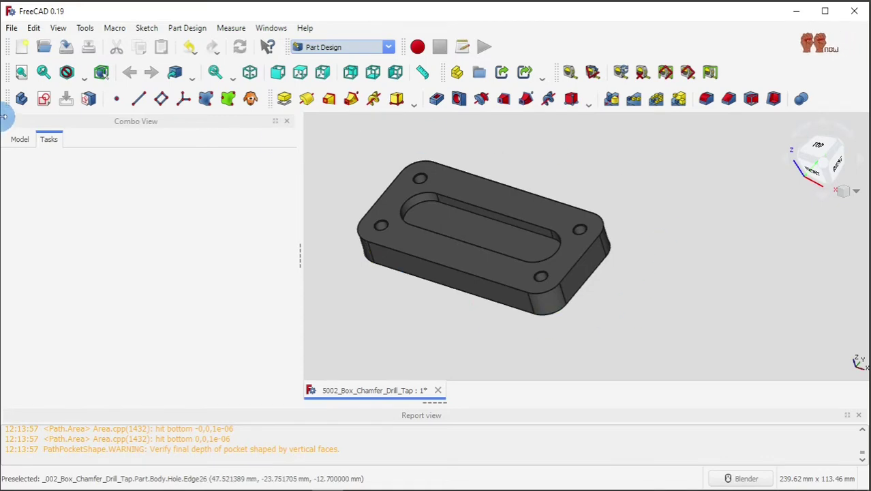
pyautogui.click(16, 139)
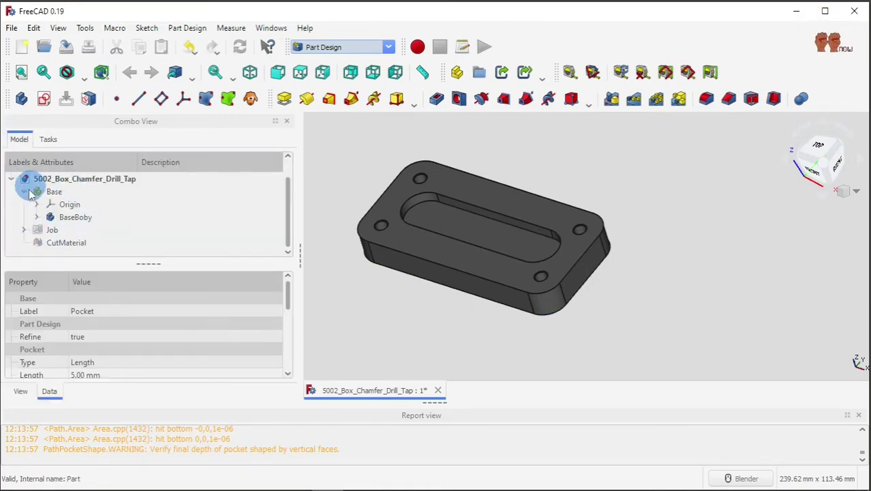
pyautogui.scroll(1, 71, 213)
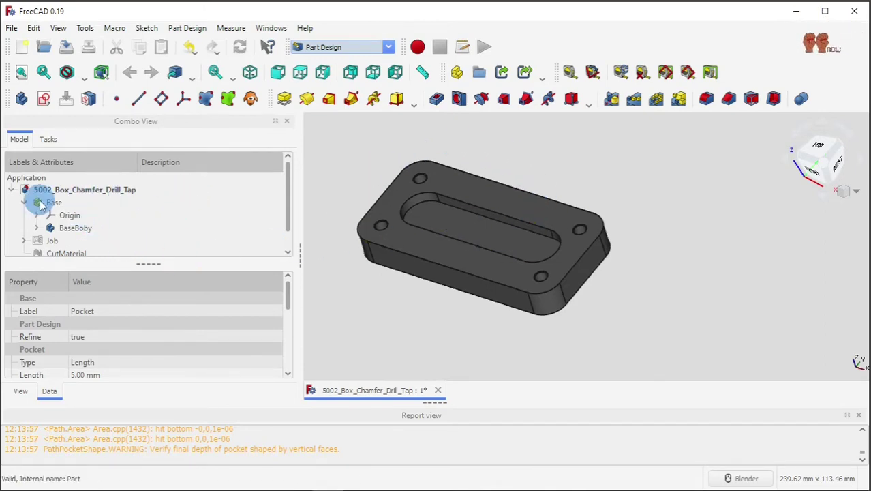
pyautogui.scroll(-1, 118, 212)
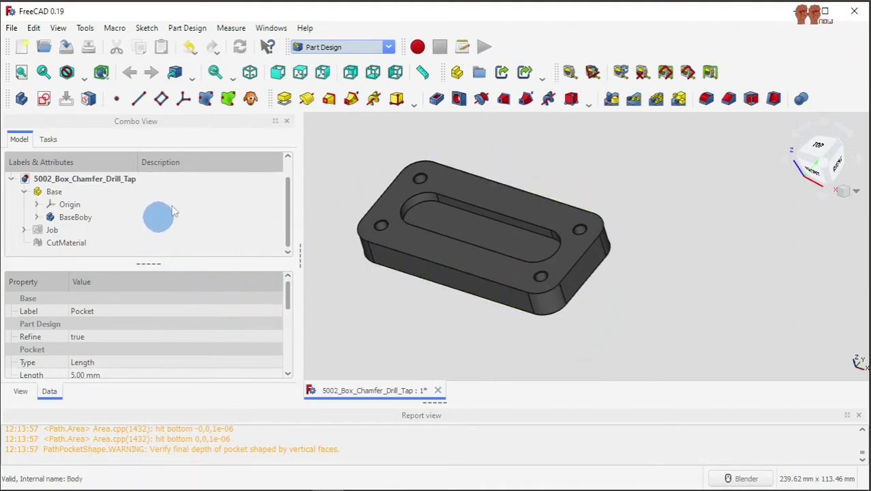
pyautogui.click(389, 49)
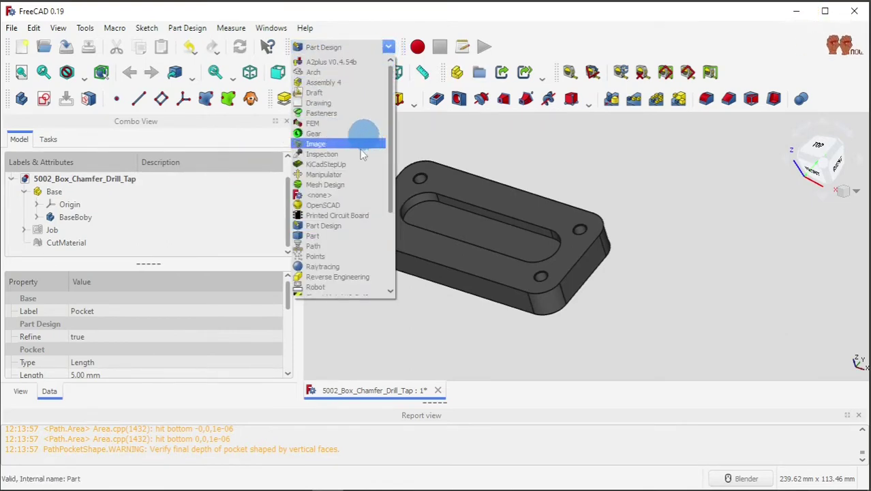
pyautogui.click(354, 254)
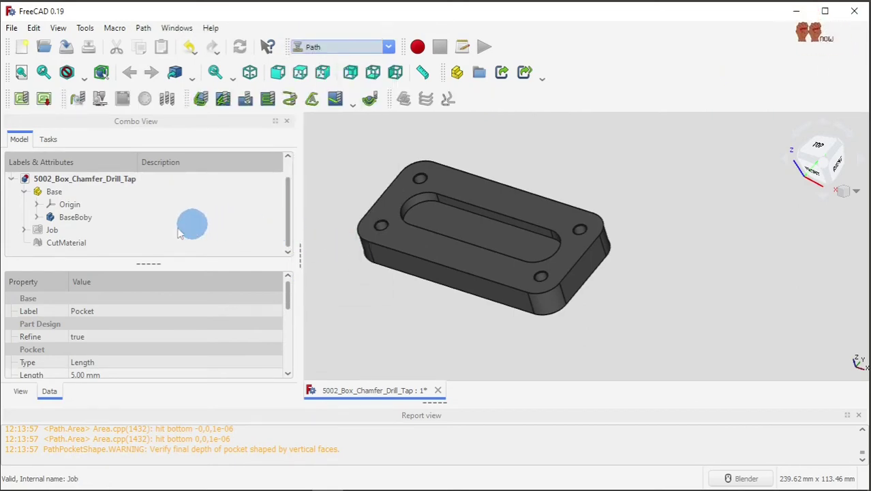
# - Start a new Path job with the Base solid, then cancel the Create Job dialog
pyautogui.click(25, 231)
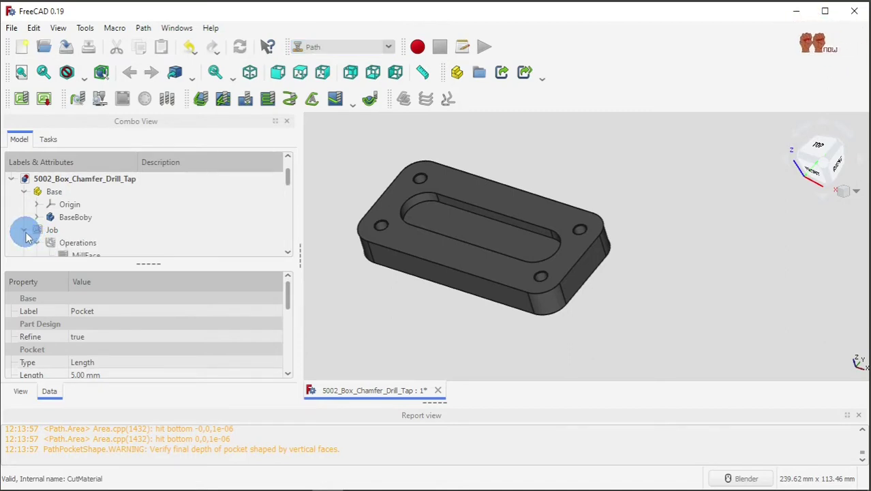
pyautogui.click(25, 231)
pyautogui.click(19, 101)
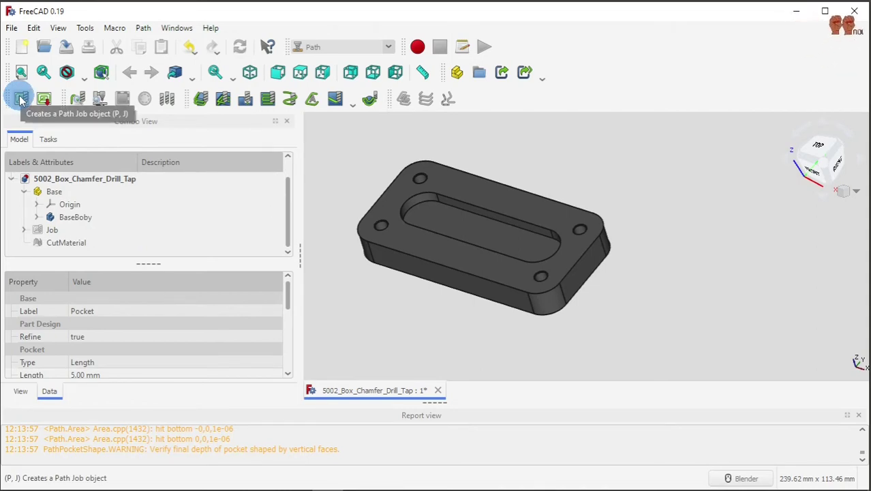
pyautogui.click(20, 100)
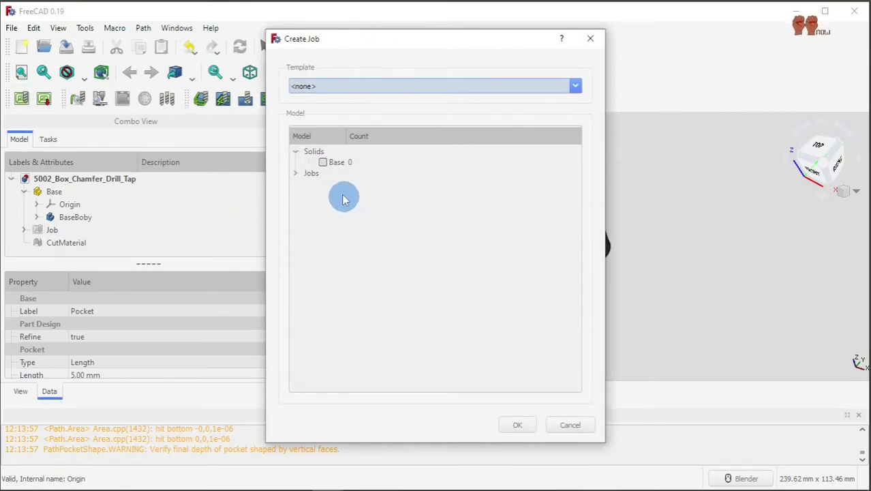
pyautogui.click(297, 175)
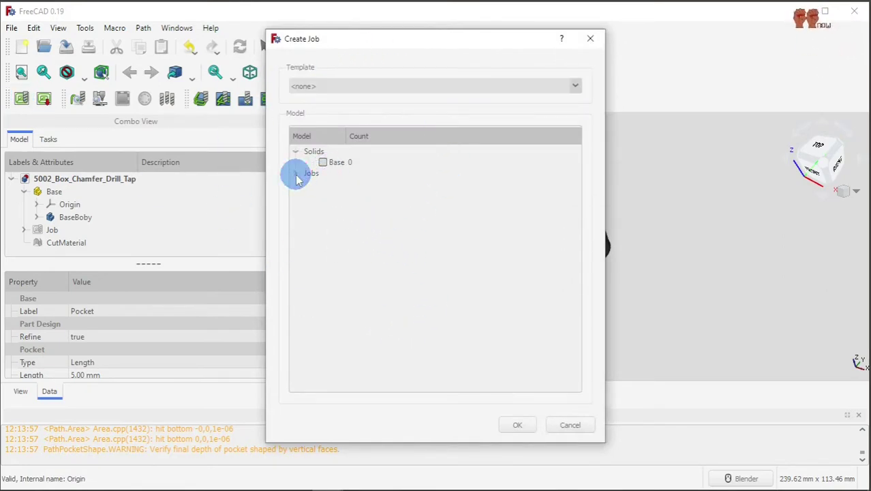
pyautogui.click(322, 163)
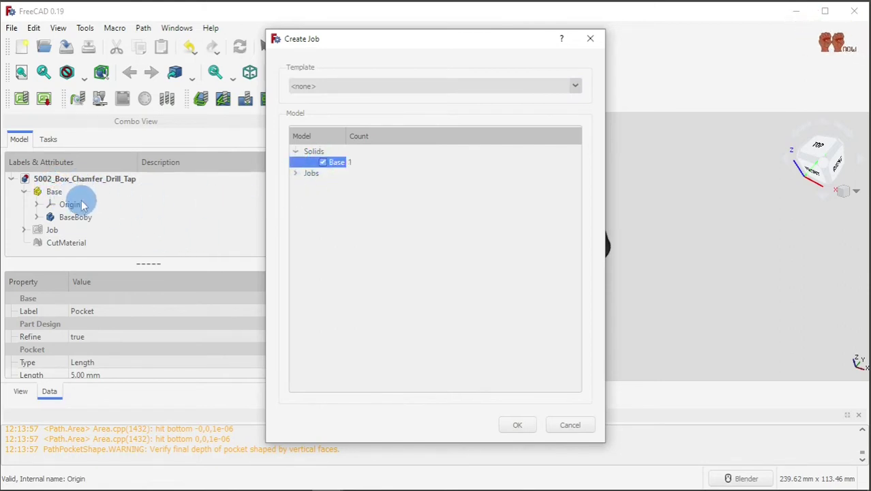
pyautogui.click(323, 163)
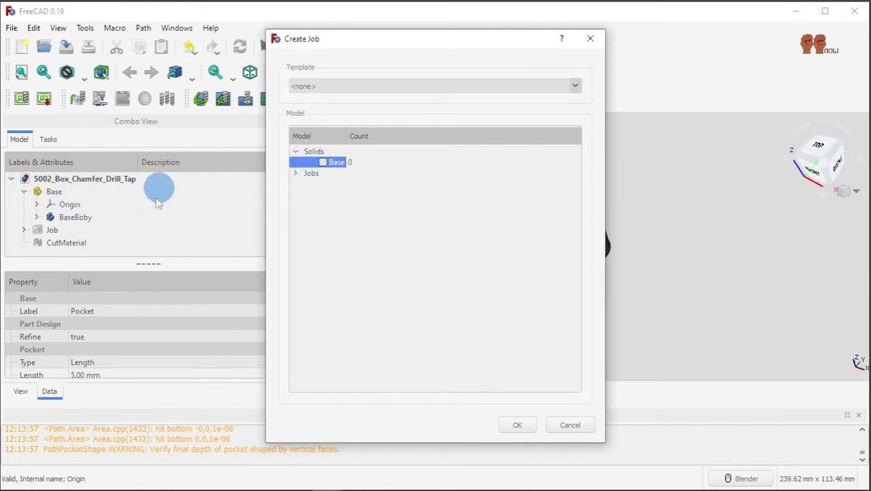
pyautogui.click(565, 429)
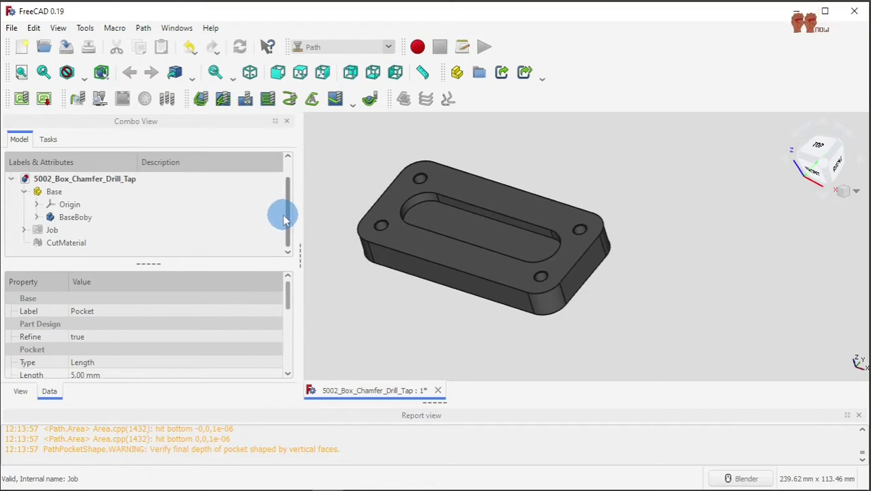
# - Expand the Job and open its Stock in the Job editor's Setup tab
pyautogui.moveTo(286, 219)
pyautogui.mouseDown()
pyautogui.moveTo(290, 198)
pyautogui.moveTo(292, 228)
pyautogui.mouseUp()
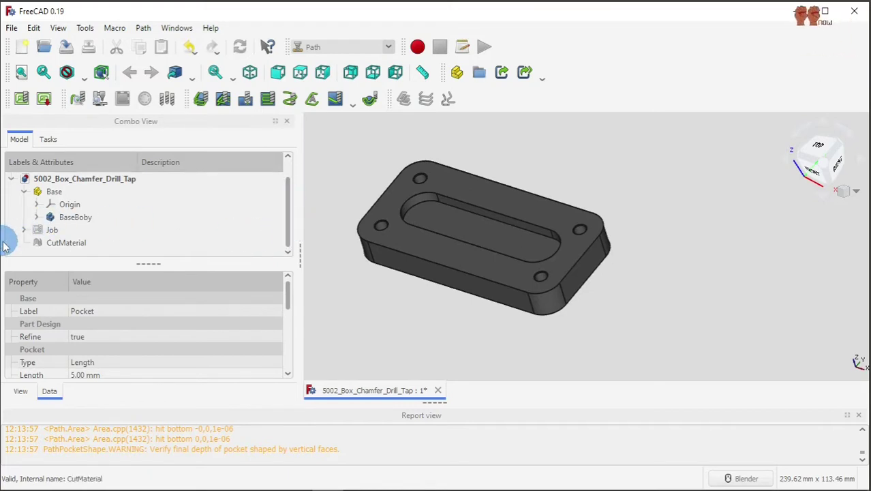
pyautogui.click(25, 231)
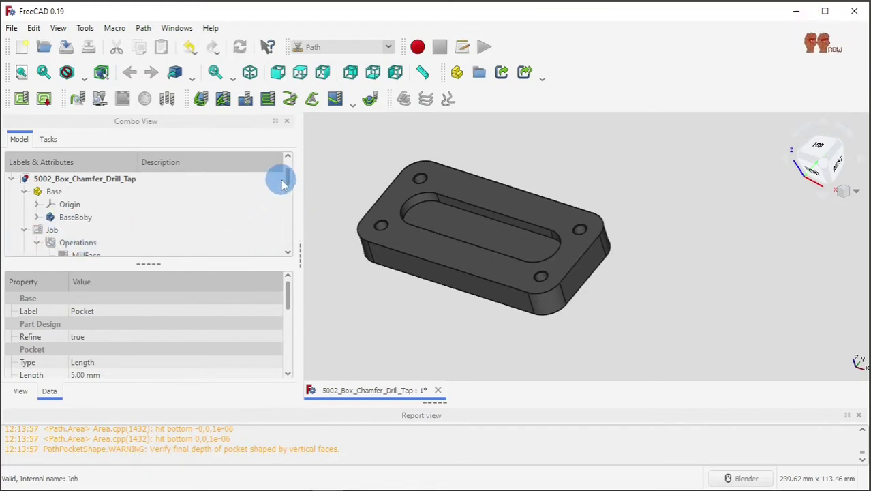
pyautogui.moveTo(286, 178); pyautogui.dragTo(287, 200)
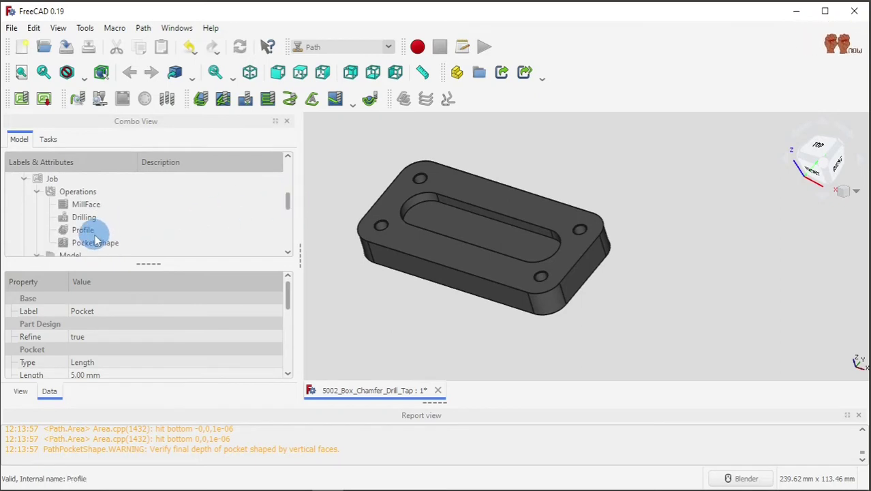
pyautogui.scroll(-2, 93, 238)
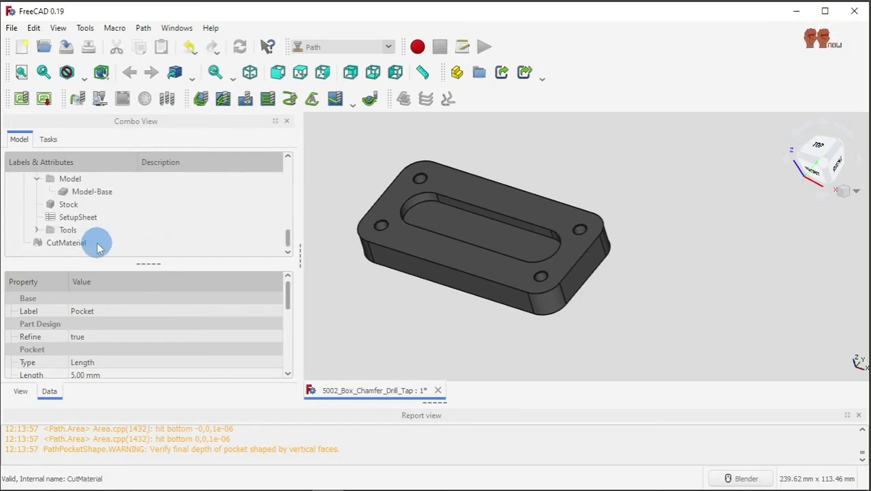
pyautogui.doubleClick(70, 204)
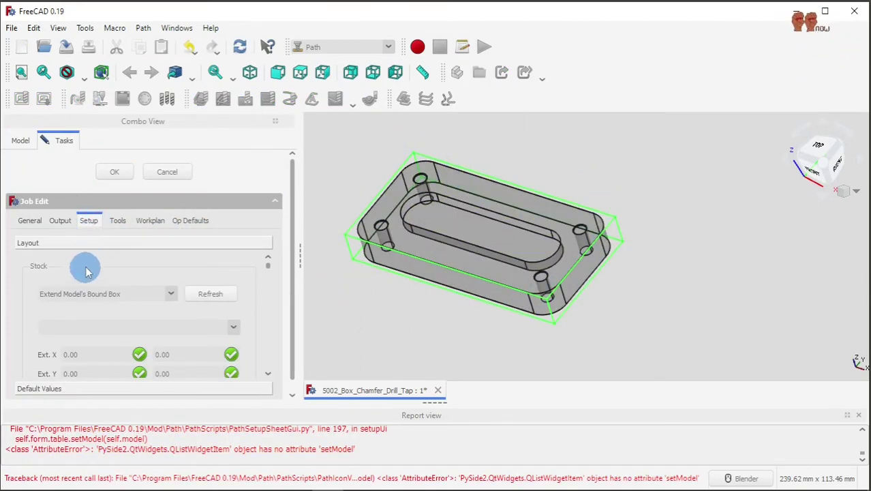
pyautogui.click(63, 225)
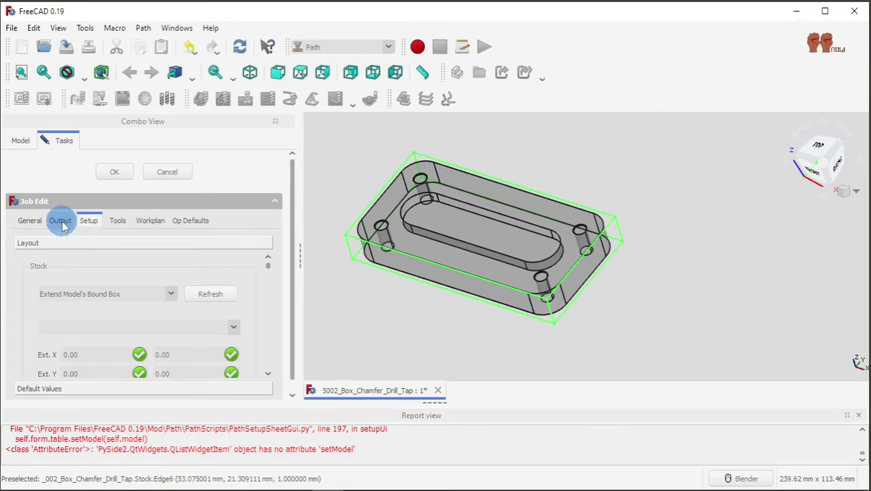
# - Set the job's output postprocessor to grbl and browse for an output file location
pyautogui.click(62, 225)
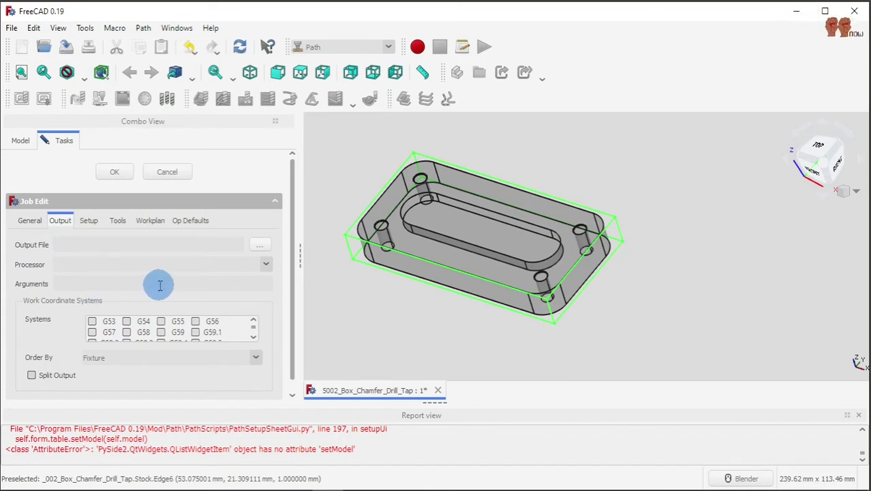
pyautogui.click(266, 266)
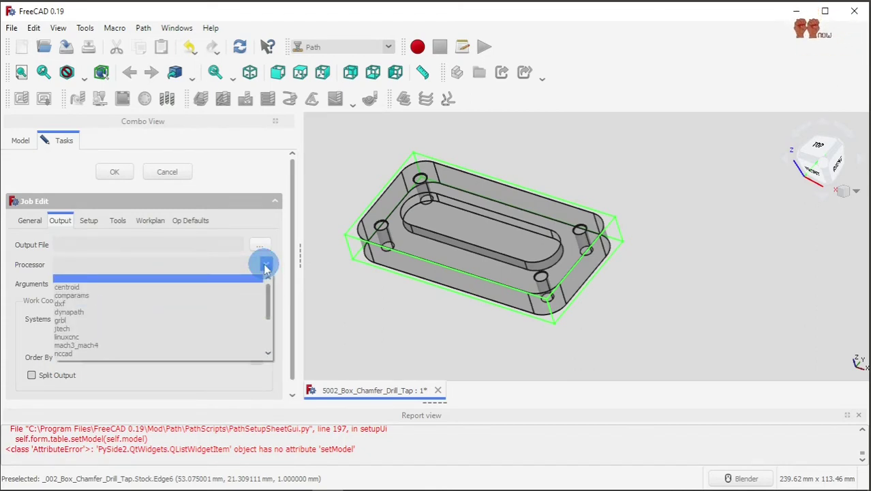
pyautogui.click(30, 227)
pyautogui.click(60, 221)
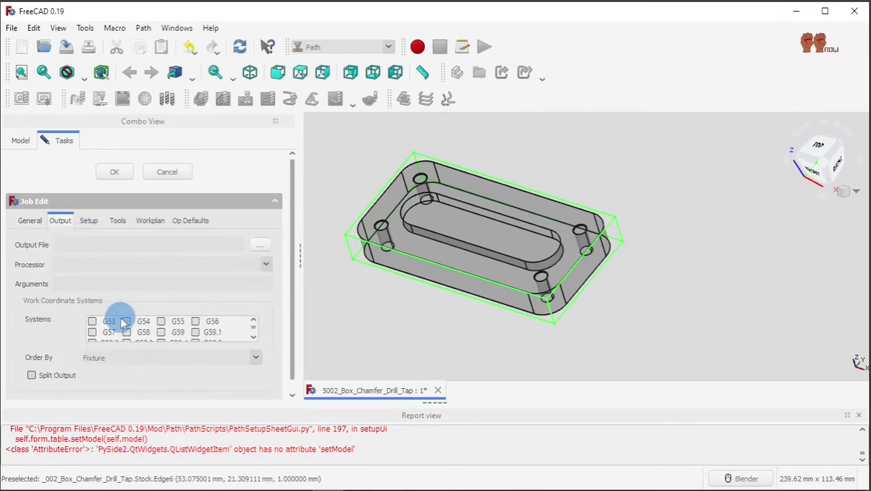
pyautogui.click(264, 265)
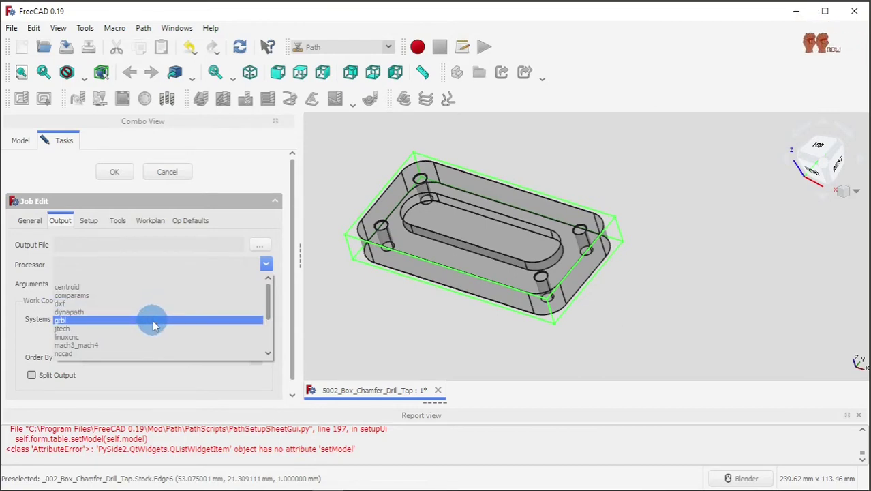
pyautogui.click(153, 322)
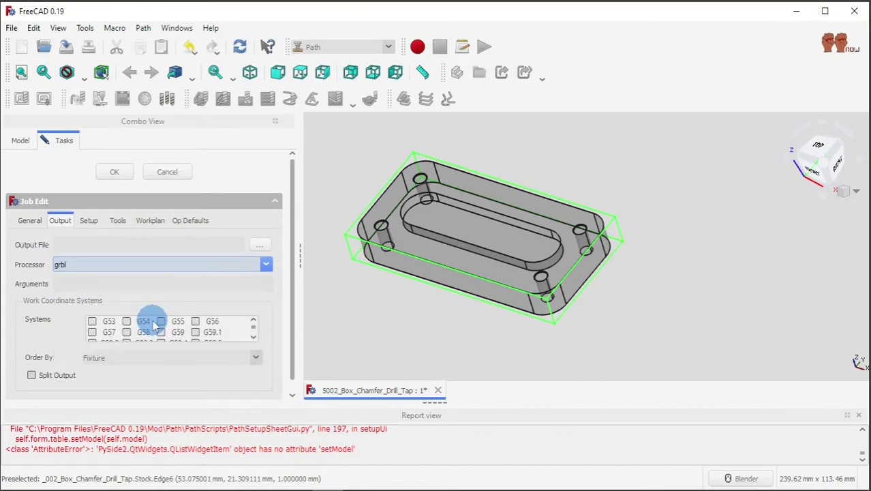
pyautogui.click(111, 244)
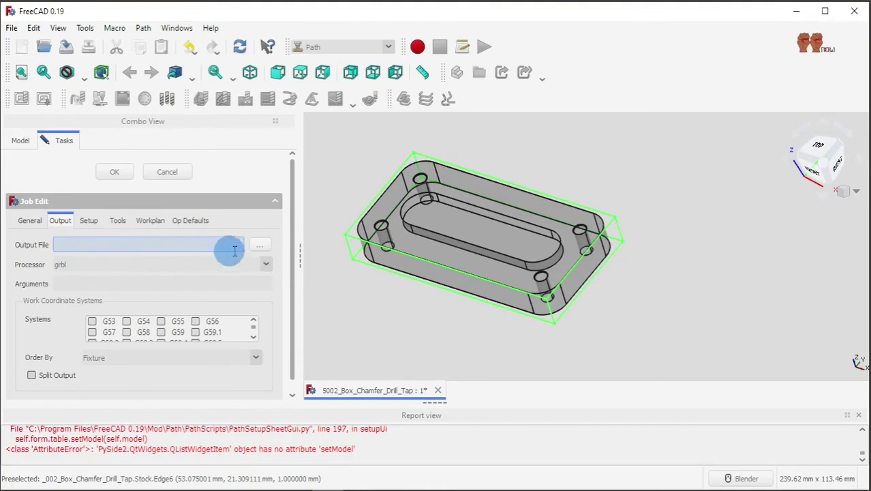
pyautogui.click(258, 245)
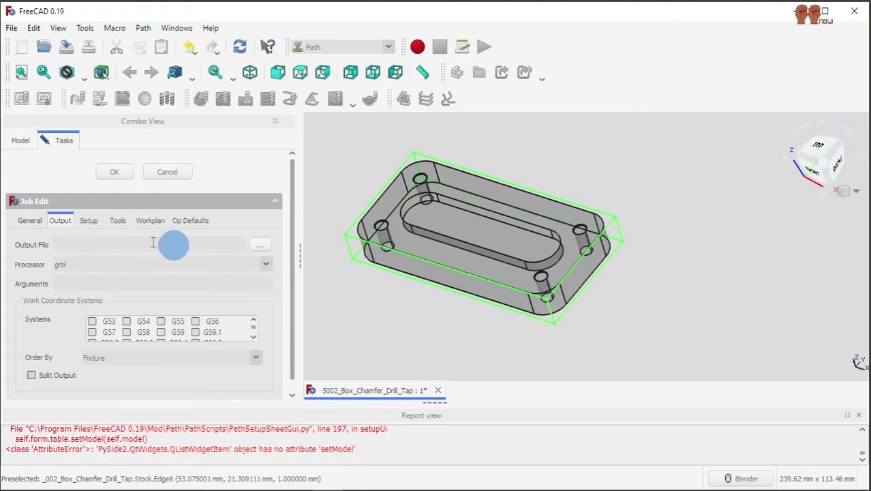
pyautogui.click(118, 244)
pyautogui.click(264, 246)
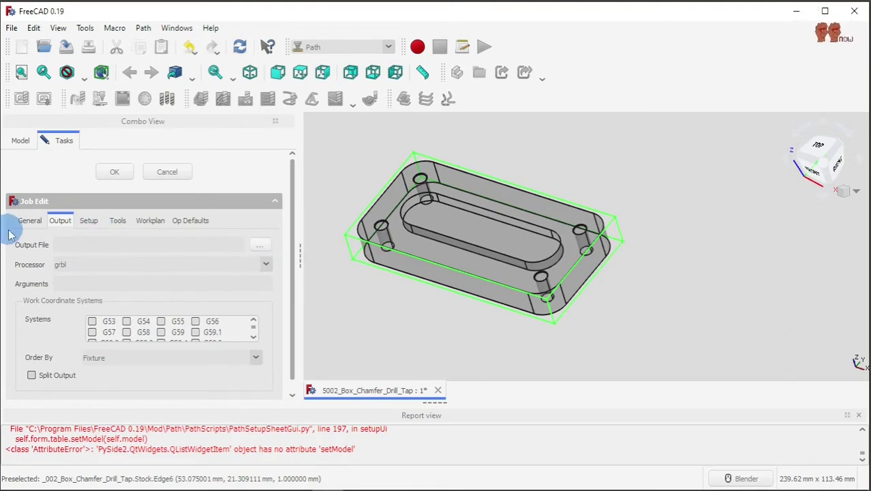
# - Review the General, Output, Setup, Tools and Workplan tabs, then cancel the Job editor
pyautogui.click(28, 222)
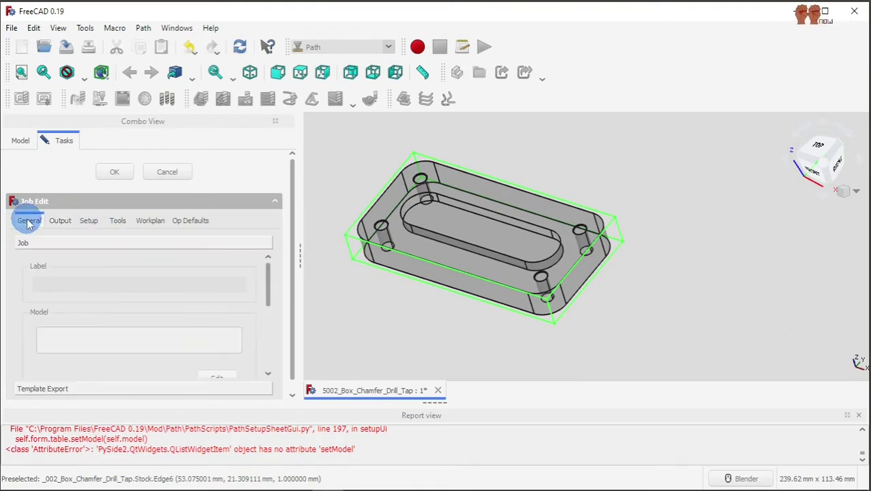
pyautogui.click(67, 222)
pyautogui.click(92, 222)
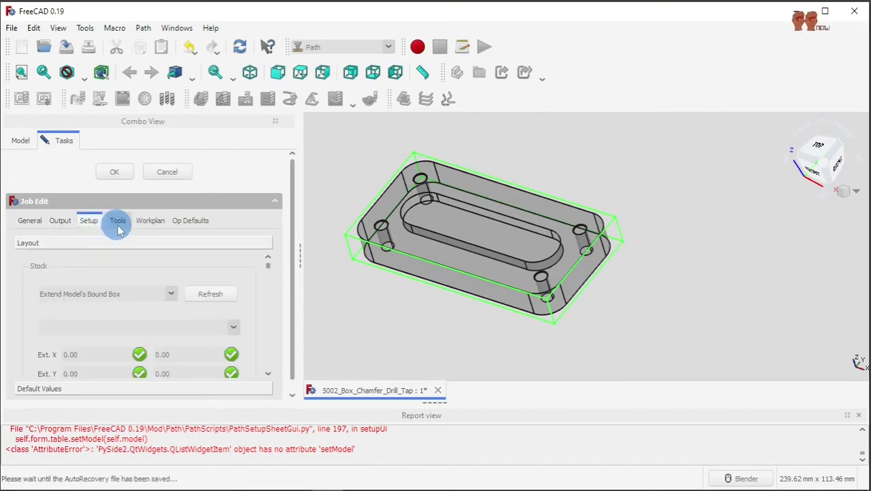
pyautogui.click(121, 227)
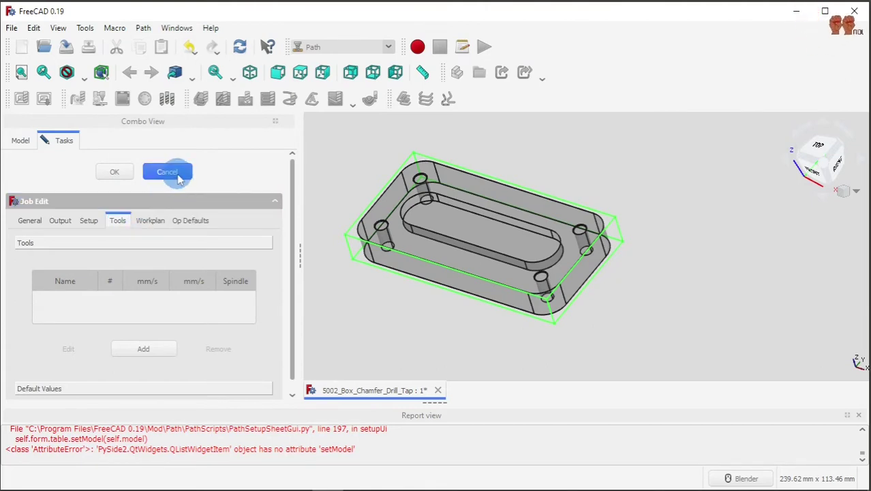
pyautogui.click(159, 220)
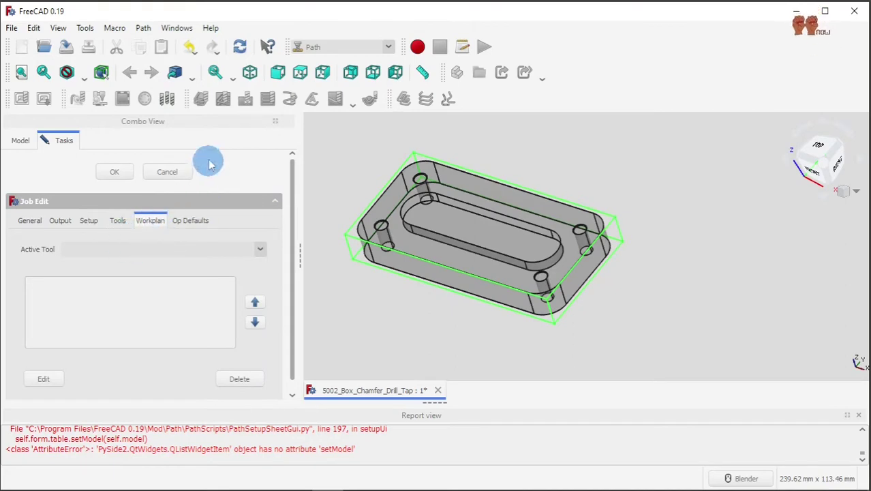
pyautogui.click(176, 172)
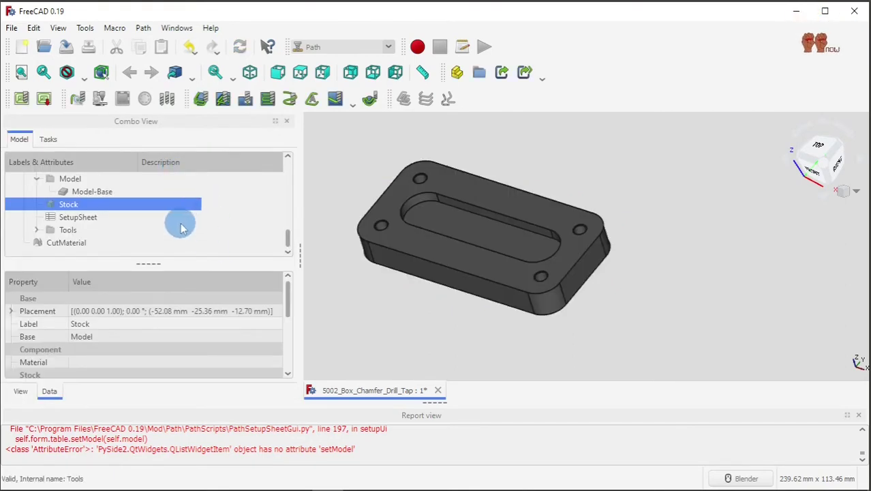
# - Select the Job to display its toolpaths and rapid moves, then select the Stock object
pyautogui.scroll(2, 167, 229)
pyautogui.scroll(-2, 168, 232)
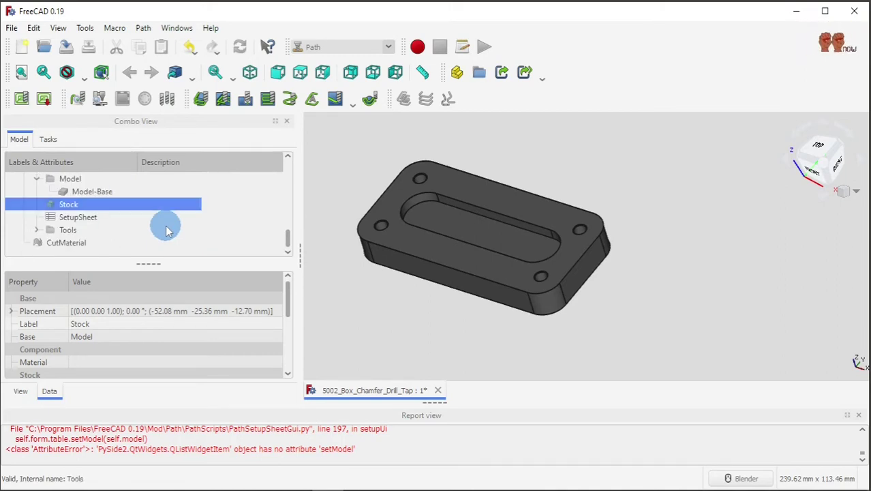
pyautogui.scroll(2, 114, 211)
pyautogui.scroll(-2, 126, 228)
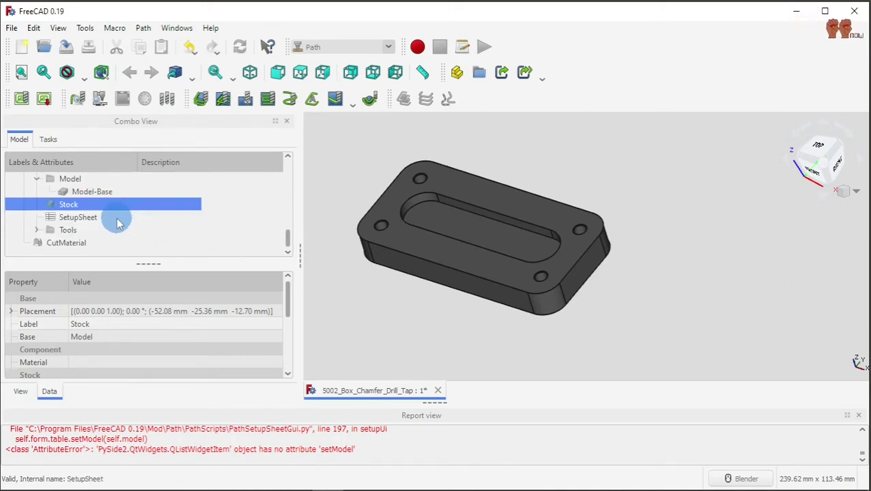
pyautogui.scroll(2, 117, 223)
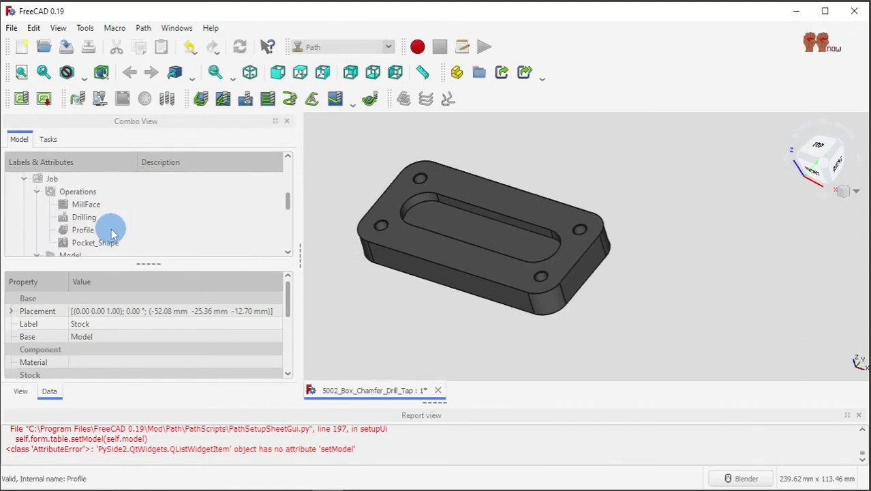
pyautogui.scroll(-2, 113, 232)
pyautogui.scroll(2, 112, 234)
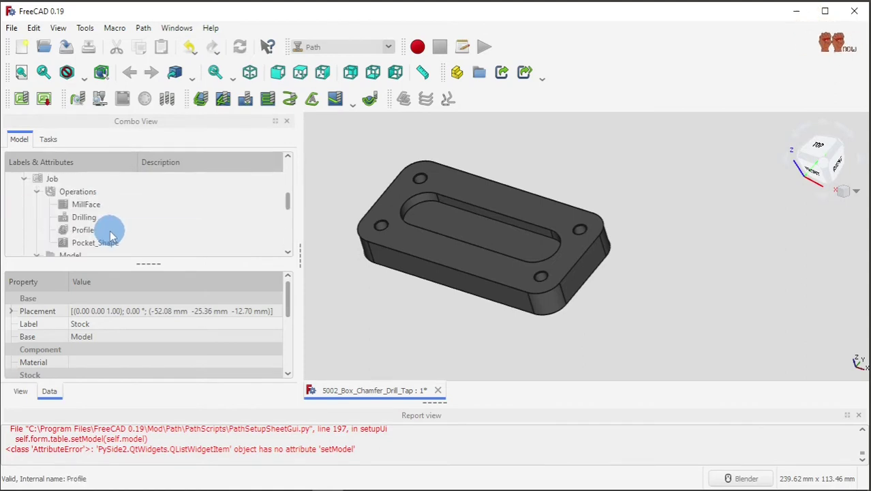
pyautogui.click(66, 180)
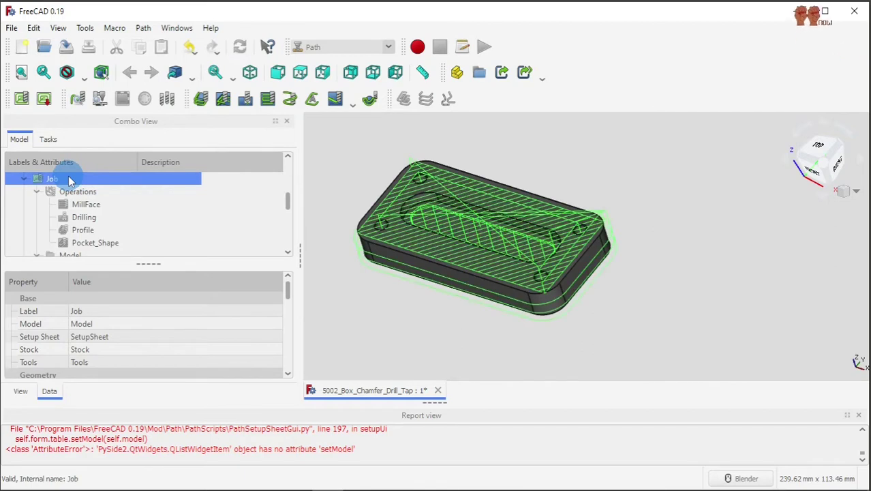
pyautogui.scroll(-2, 217, 217)
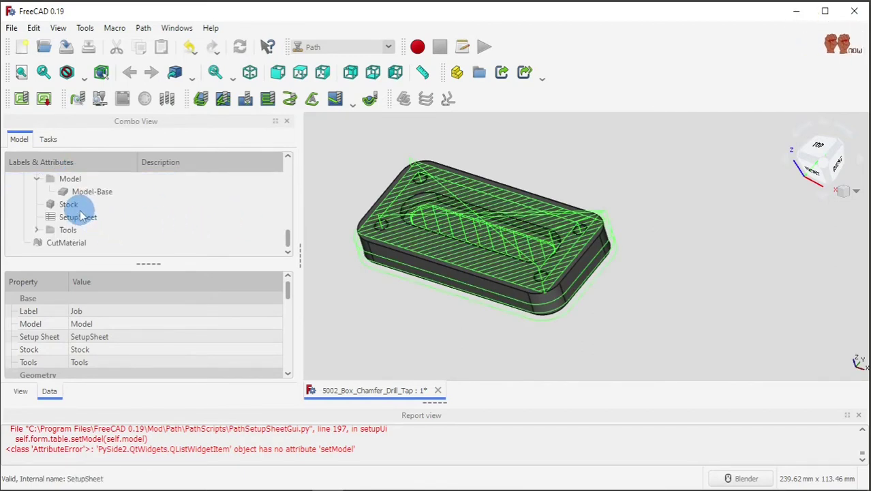
pyautogui.click(71, 204)
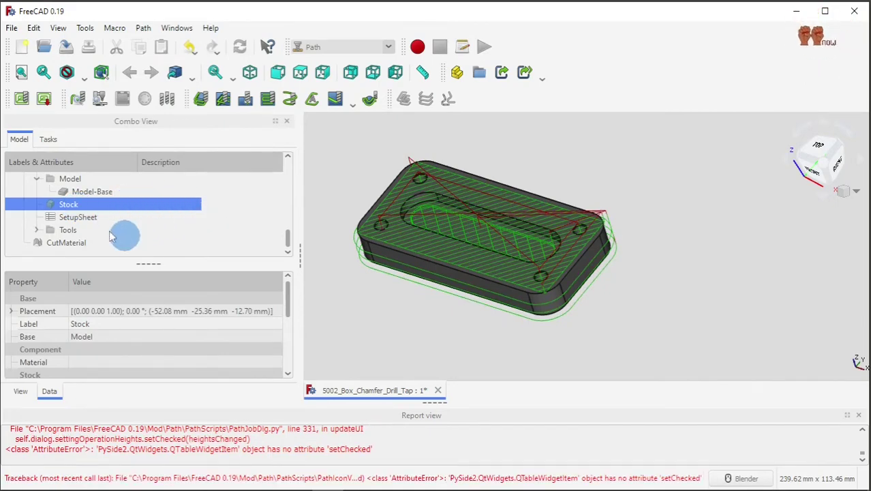
# - Reopen the Job editor from Stock and view its two 6 mm tools
pyautogui.doubleClick(60, 205)
pyautogui.click(60, 220)
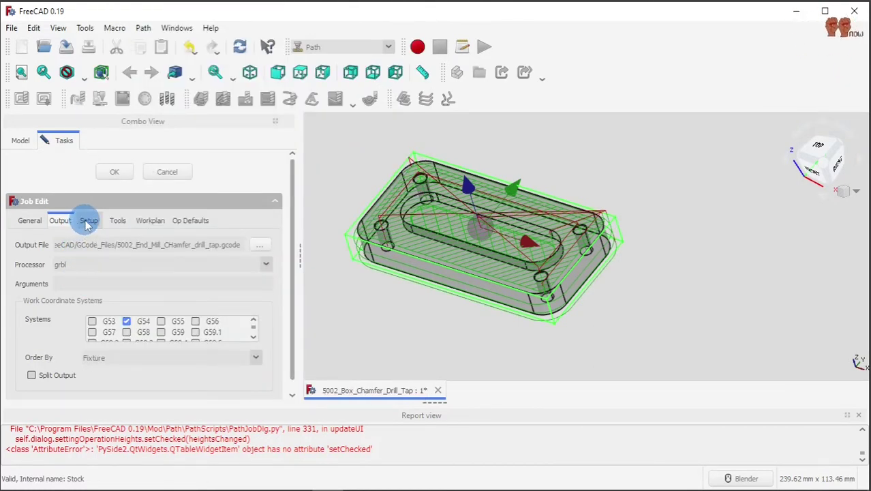
pyautogui.click(88, 221)
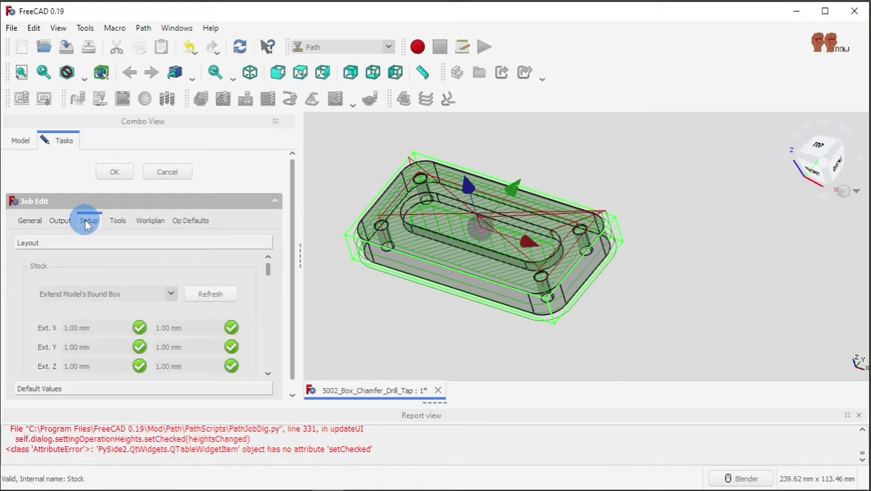
pyautogui.click(122, 222)
pyautogui.click(125, 308)
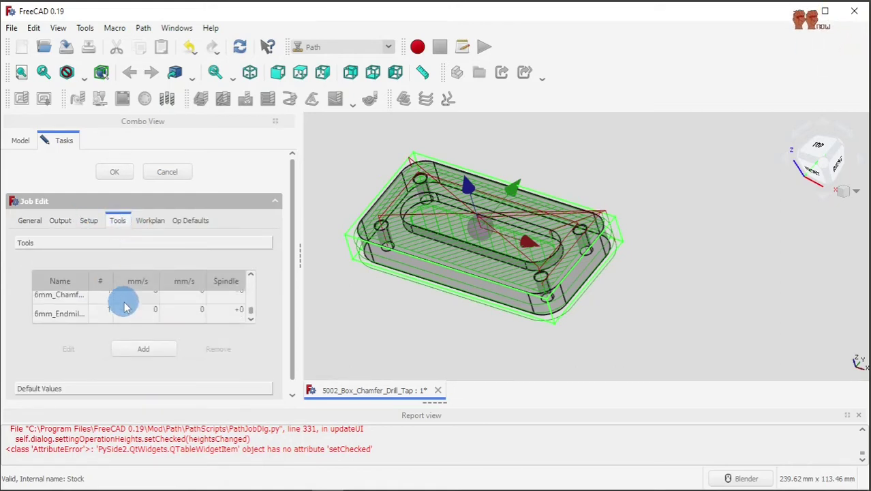
pyautogui.scroll(1, 125, 309)
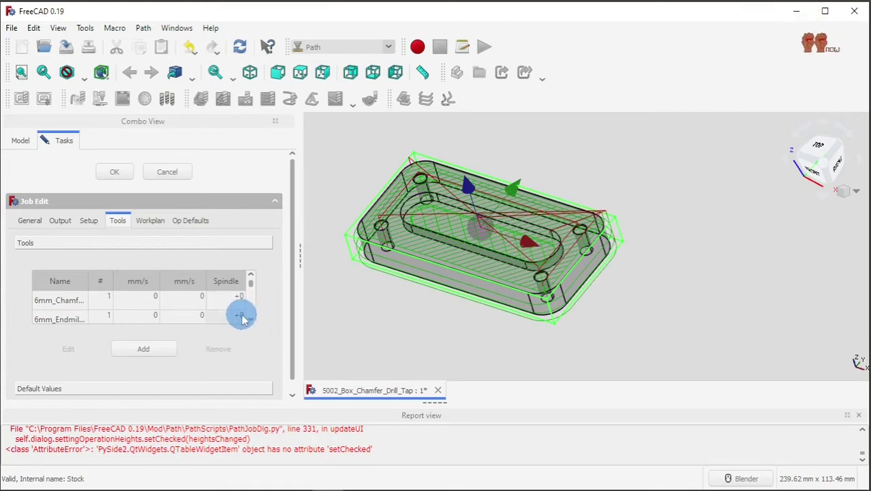
# - Give the 6mm end mill spindle speed 19000 and feed rates of 960 and 320 mm/s
pyautogui.doubleClick(242, 318)
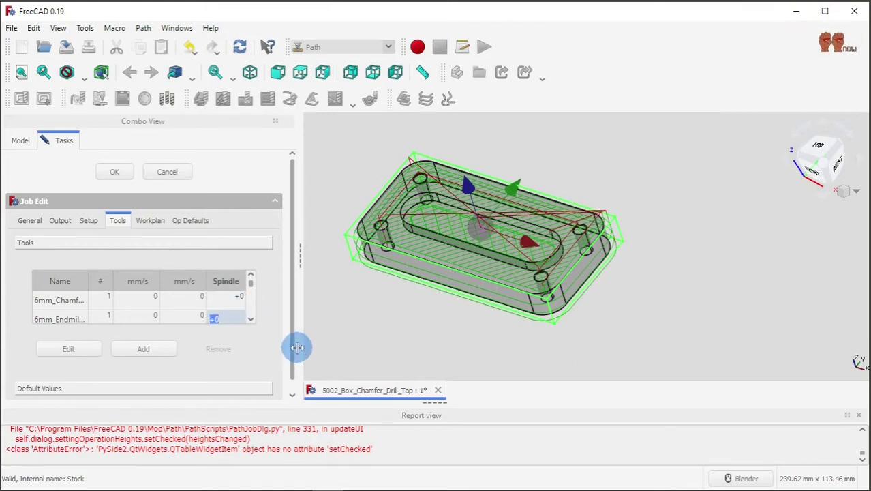
pyautogui.write('19000')
pyautogui.click(192, 318)
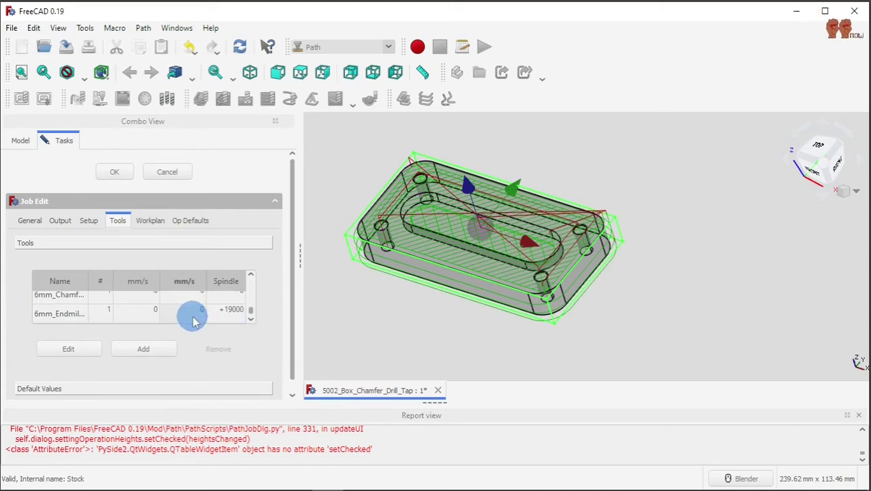
pyautogui.click(193, 319)
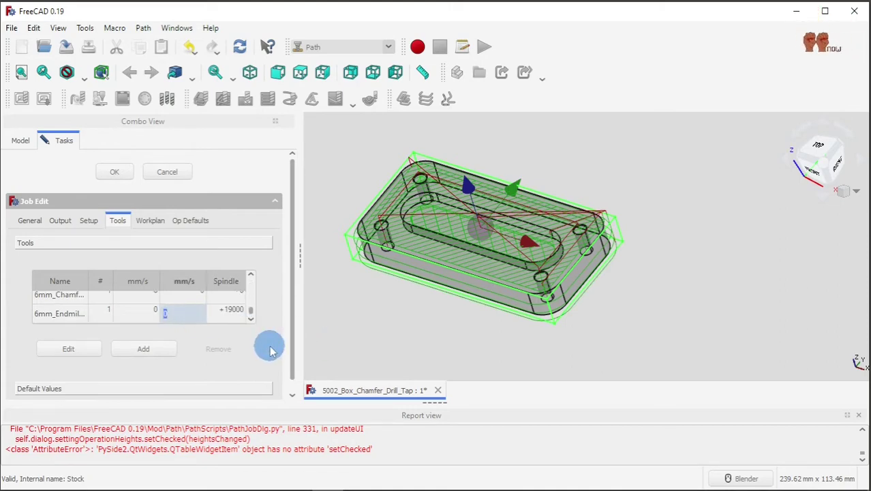
pyautogui.click(142, 313)
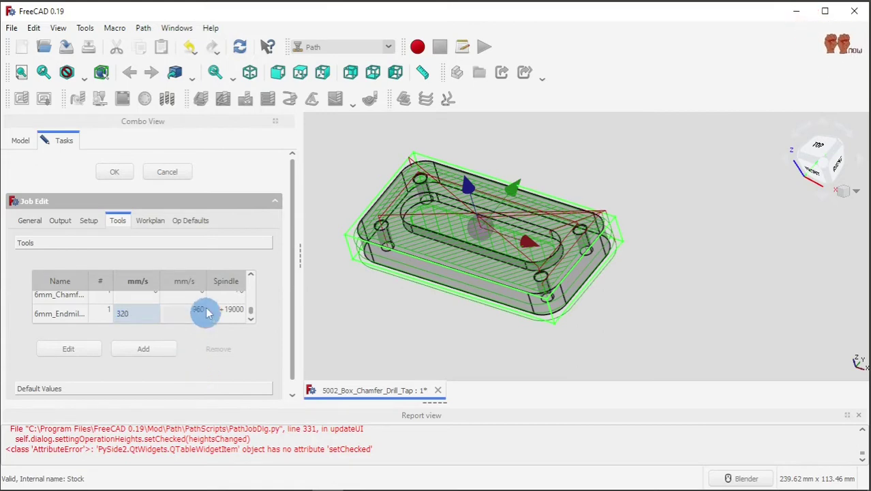
pyautogui.press('Return')
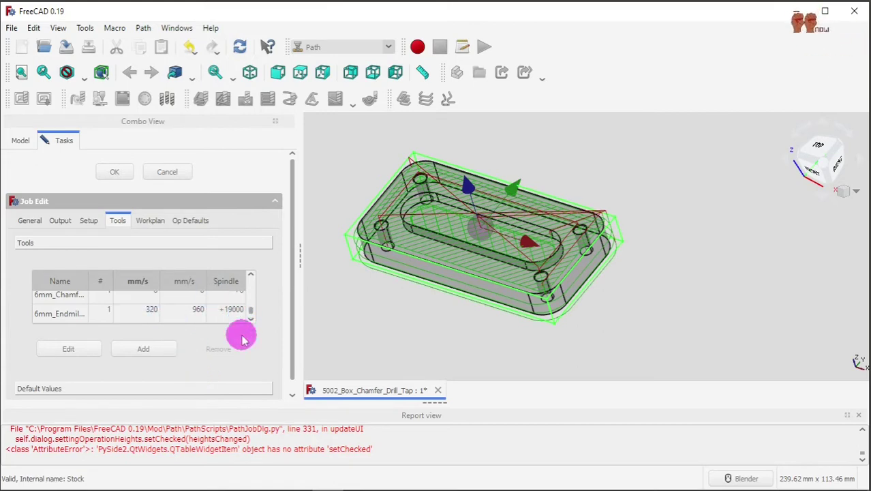
# - Review the Workplan's operation order and apply the Job editor changes with OK
pyautogui.click(151, 221)
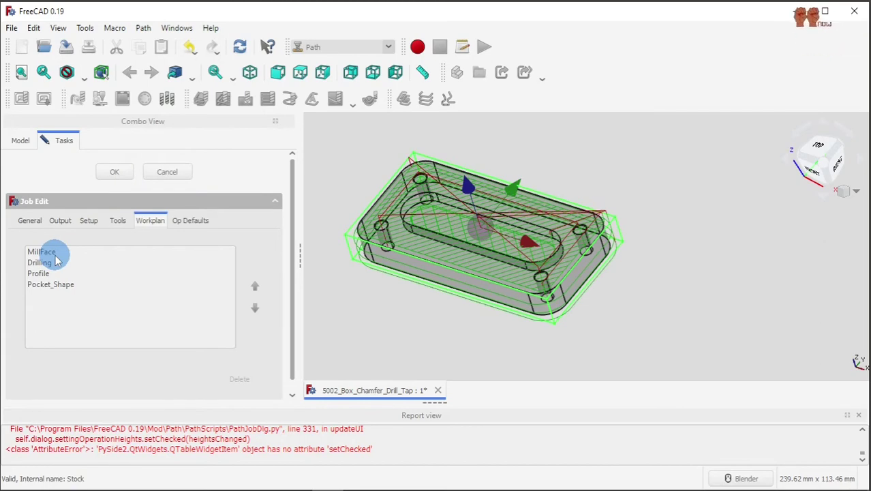
pyautogui.click(113, 174)
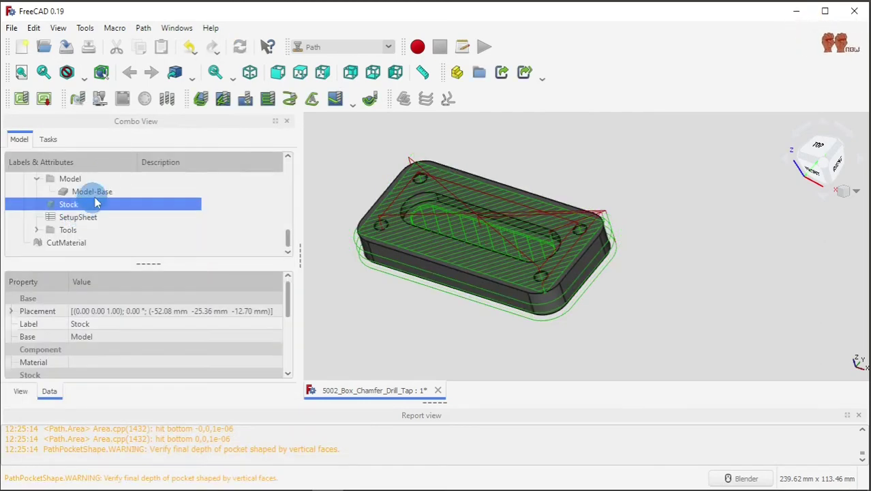
pyautogui.scroll(2, 96, 190)
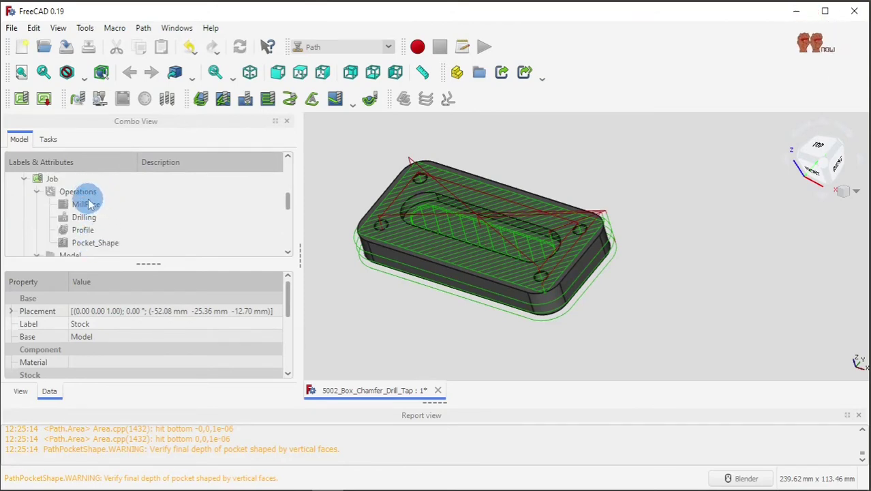
pyautogui.click(83, 191)
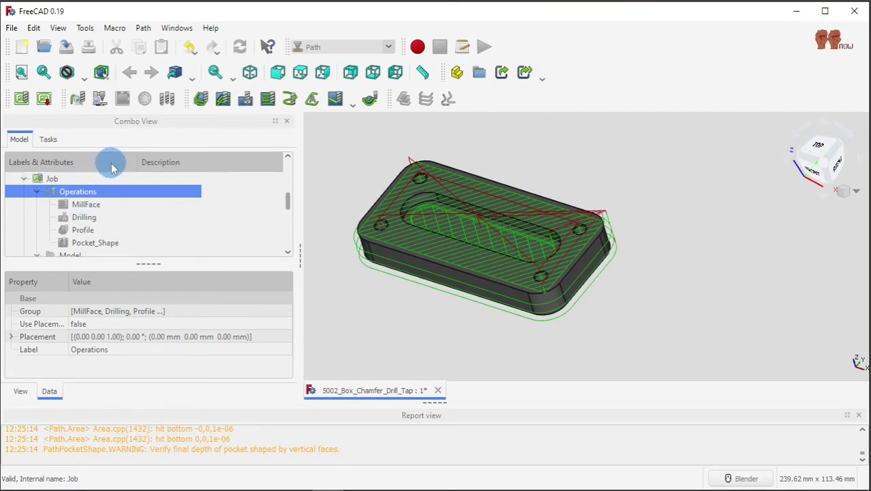
pyautogui.scroll(-2, 130, 240)
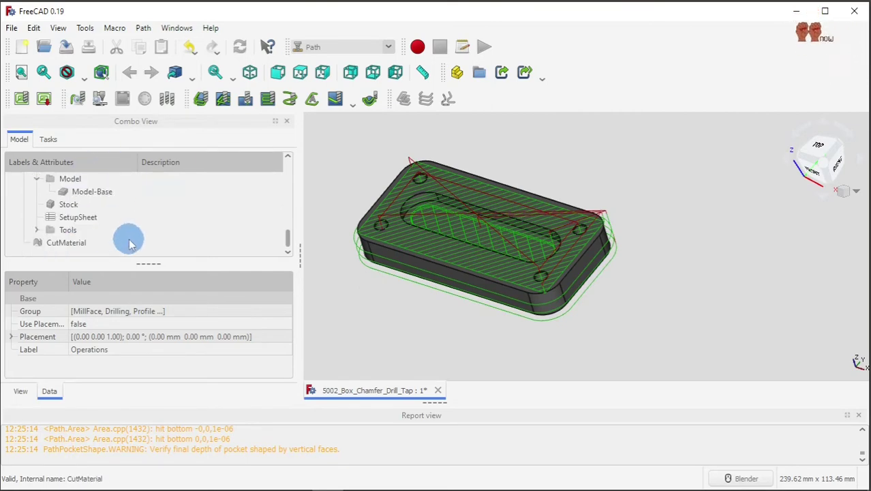
pyautogui.scroll(2, 130, 240)
pyautogui.scroll(-2, 137, 199)
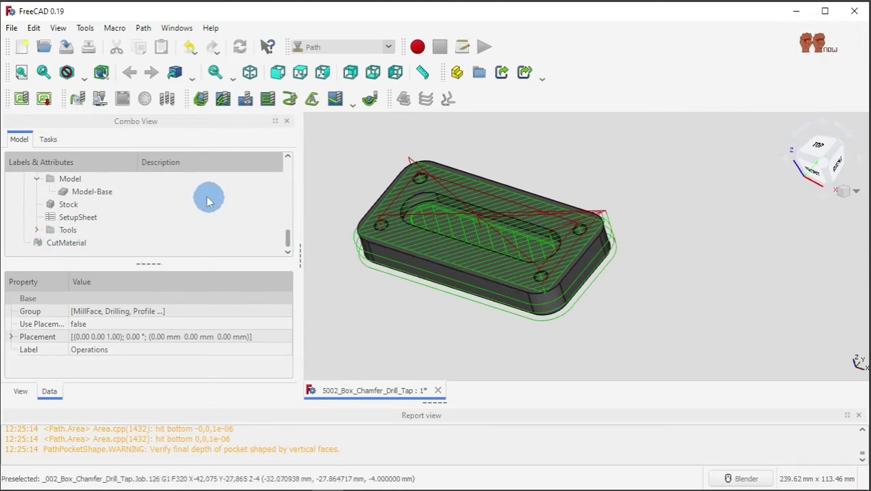
pyautogui.scroll(2, 201, 203)
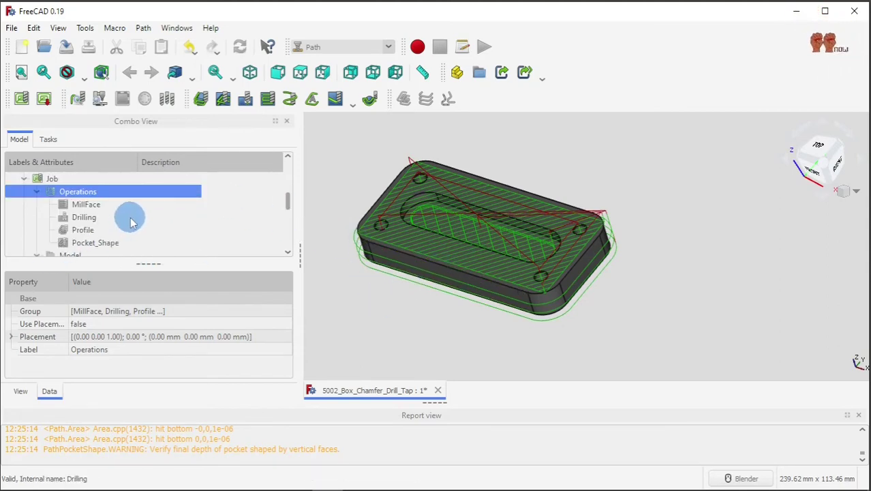
pyautogui.doubleClick(100, 210)
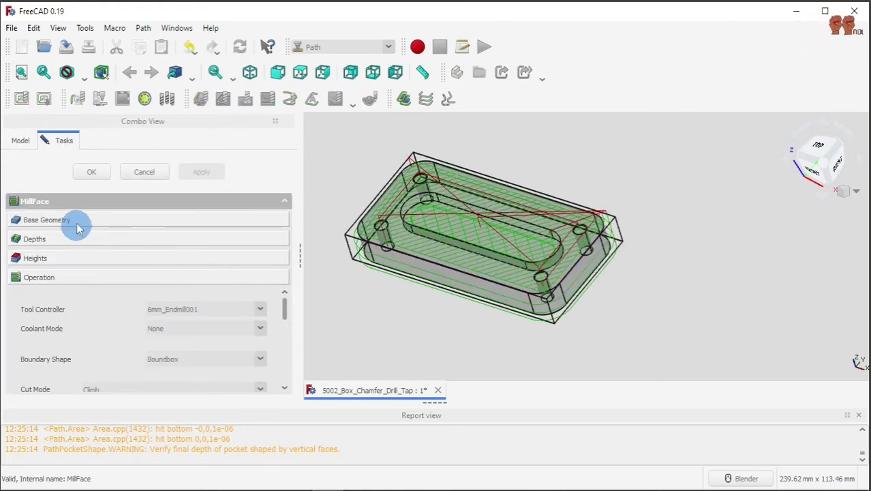
pyautogui.click(46, 220)
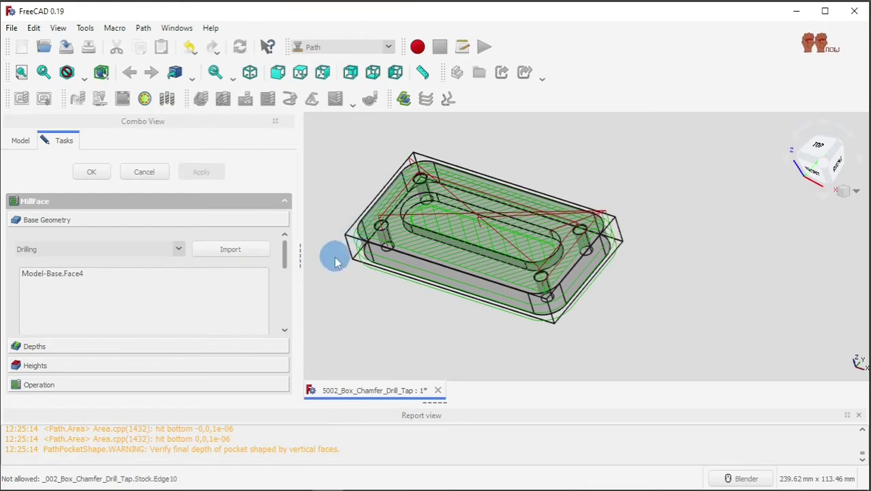
pyautogui.click(92, 175)
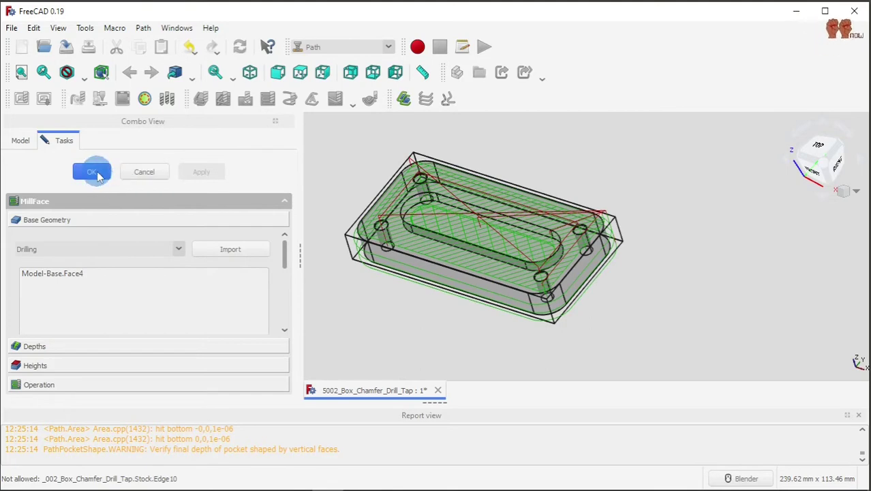
pyautogui.click(92, 173)
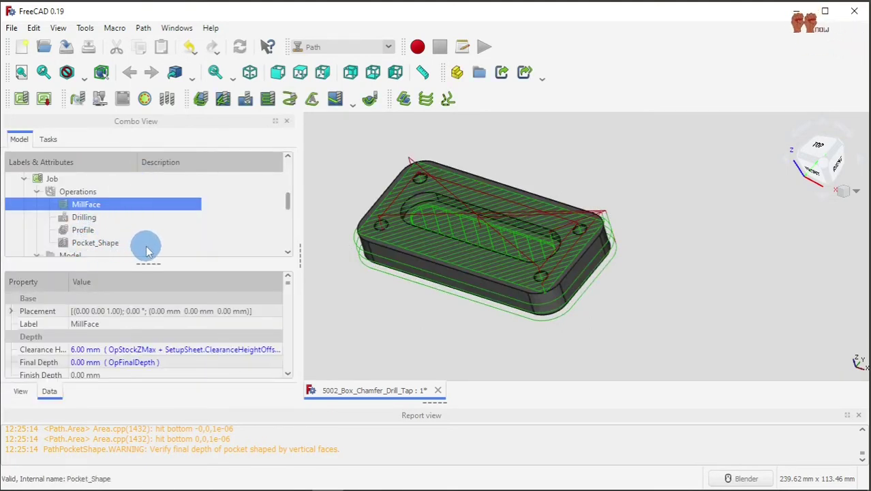
# - Open the Pocket_Shape operation and review its Operation settings
pyautogui.click(90, 243)
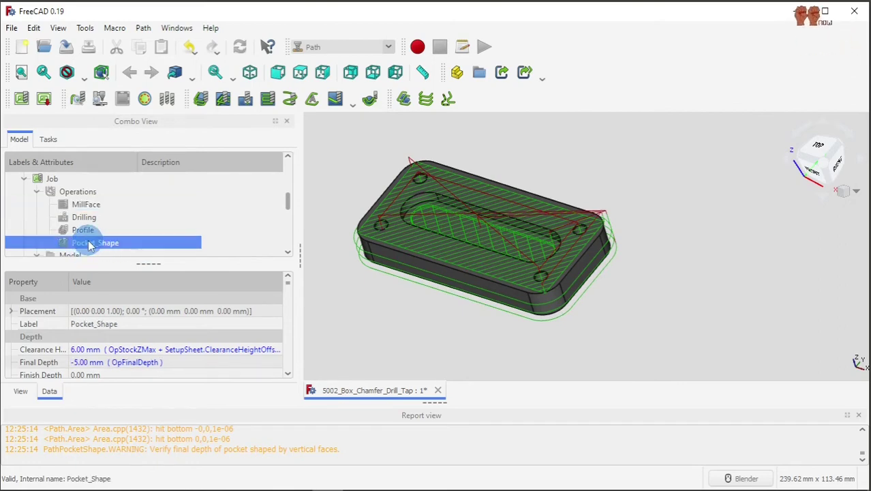
pyautogui.doubleClick(89, 243)
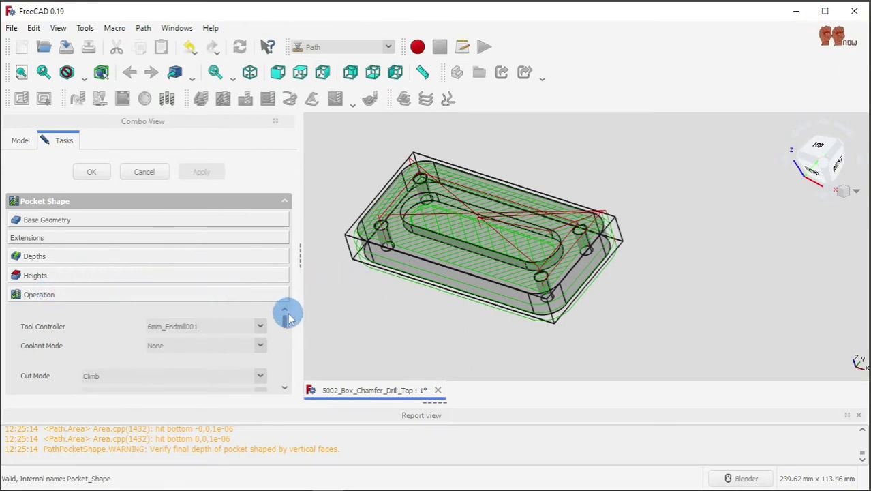
pyautogui.moveTo(285, 316); pyautogui.dragTo(285, 348)
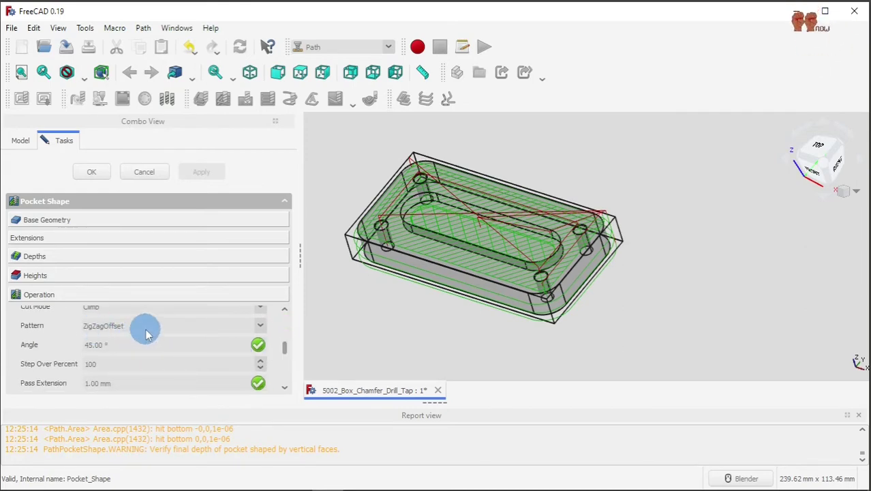
pyautogui.moveTo(287, 350); pyautogui.dragTo(291, 313)
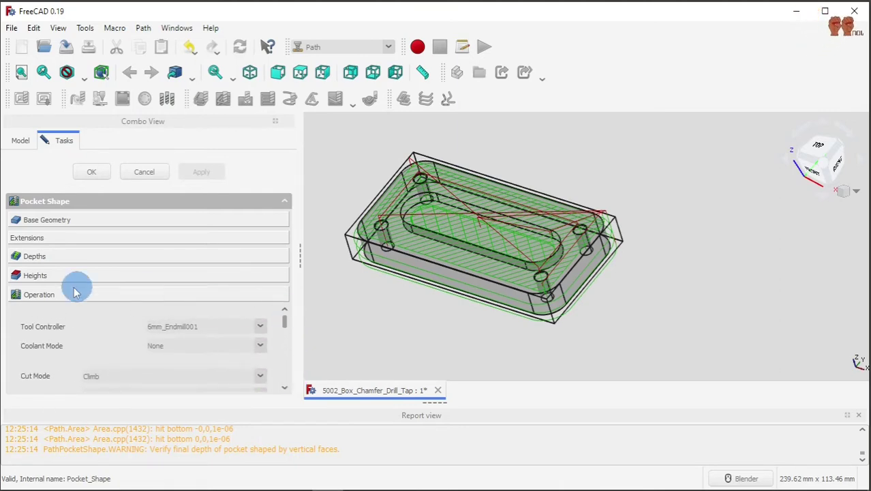
# - Inspect the base faces Model-Base.Face13 through Face16 on the model, then confirm Pocket_Shape
pyautogui.click(59, 222)
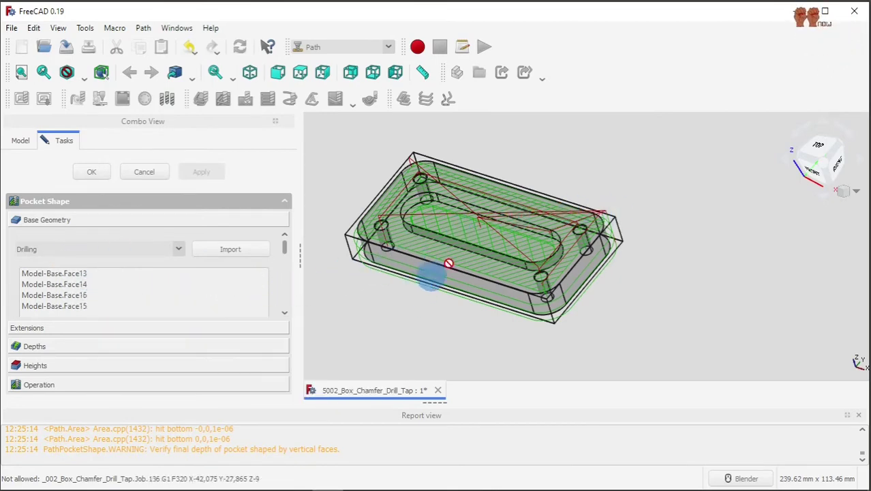
pyautogui.scroll(2, 464, 245)
pyautogui.scroll(2, 445, 219)
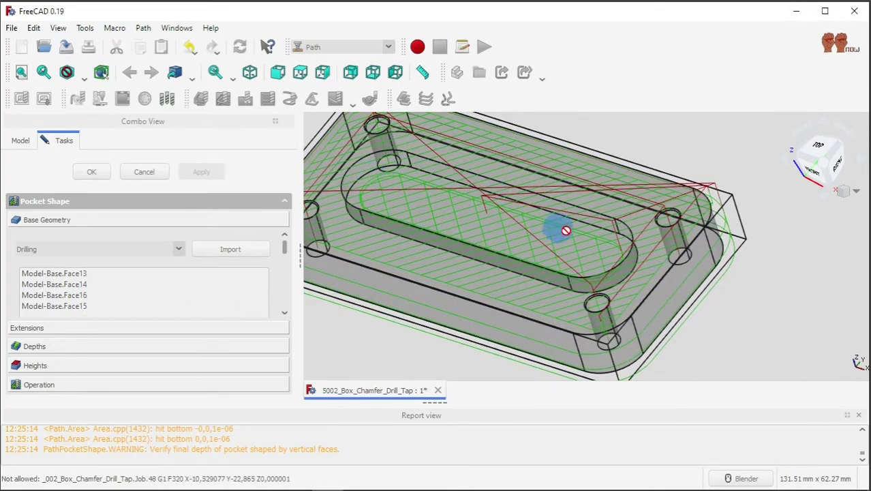
pyautogui.moveTo(351, 331); pyautogui.dragTo(476, 220, button='middle')
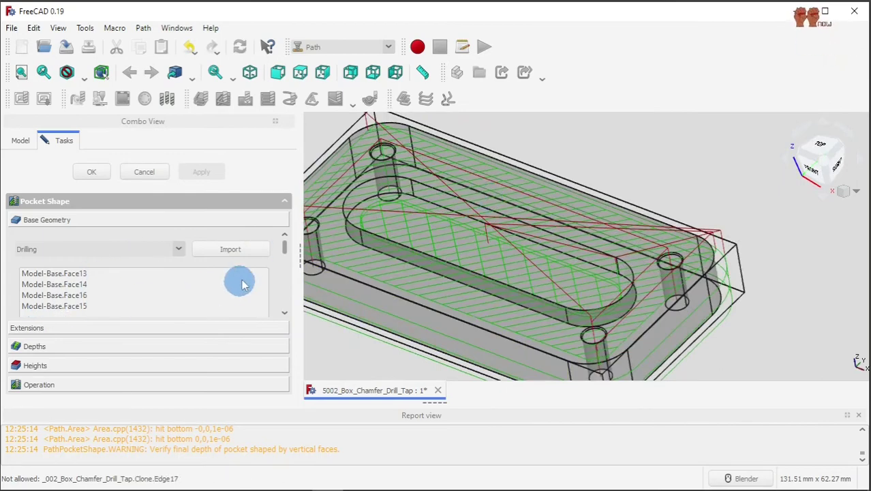
pyautogui.click(284, 311)
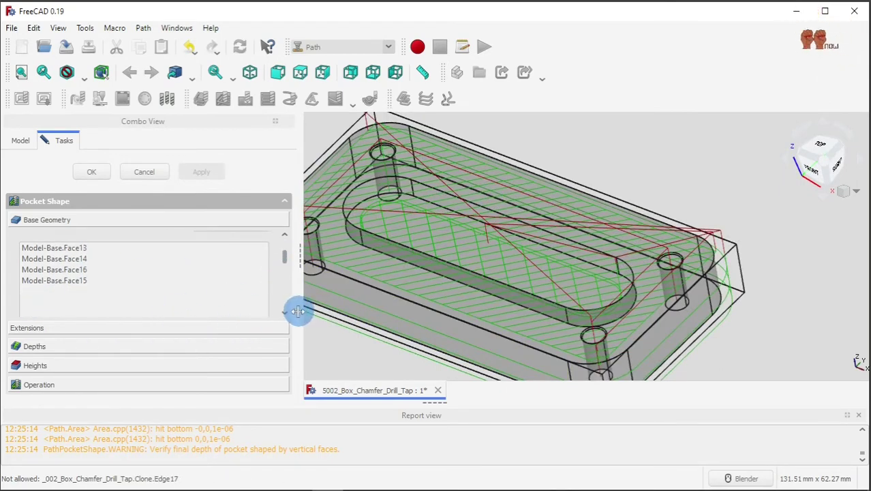
pyautogui.click(285, 312)
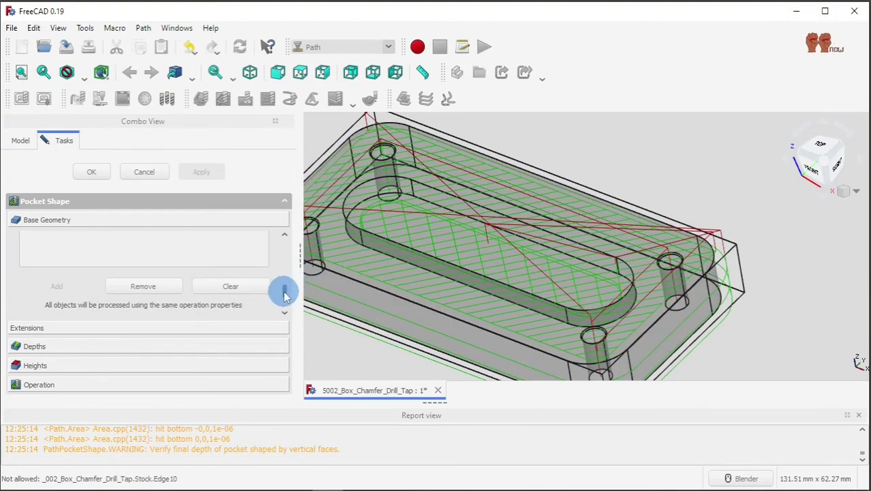
pyautogui.moveTo(285, 295); pyautogui.dragTo(292, 237)
pyautogui.click(94, 179)
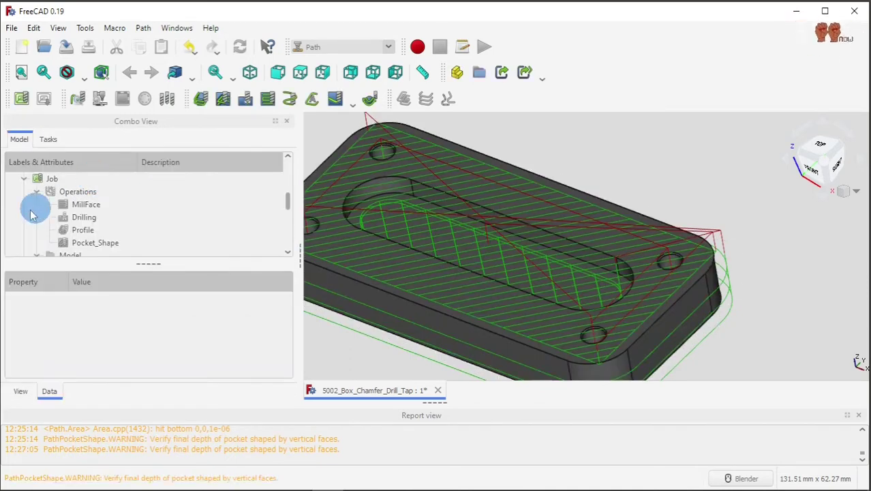
# - Run the Path Simulator on the MillFace, Drilling, Profile and Pocket_Shape toolpaths
pyautogui.click(98, 101)
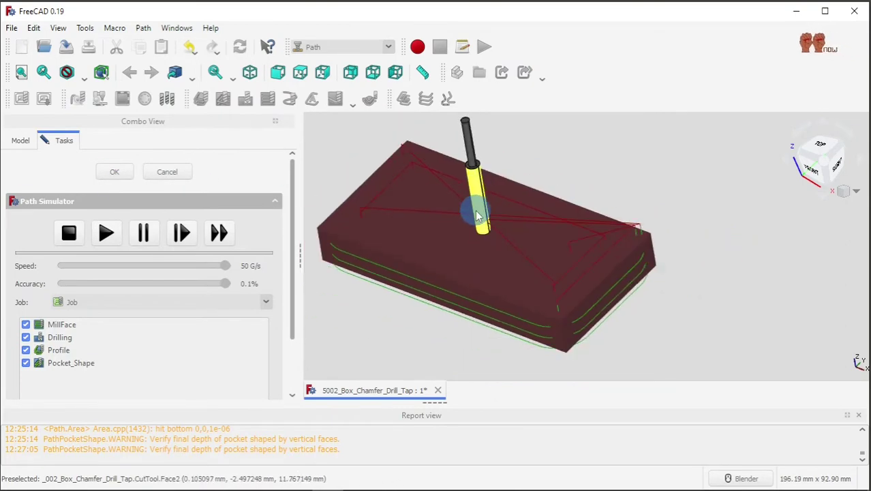
pyautogui.click(107, 232)
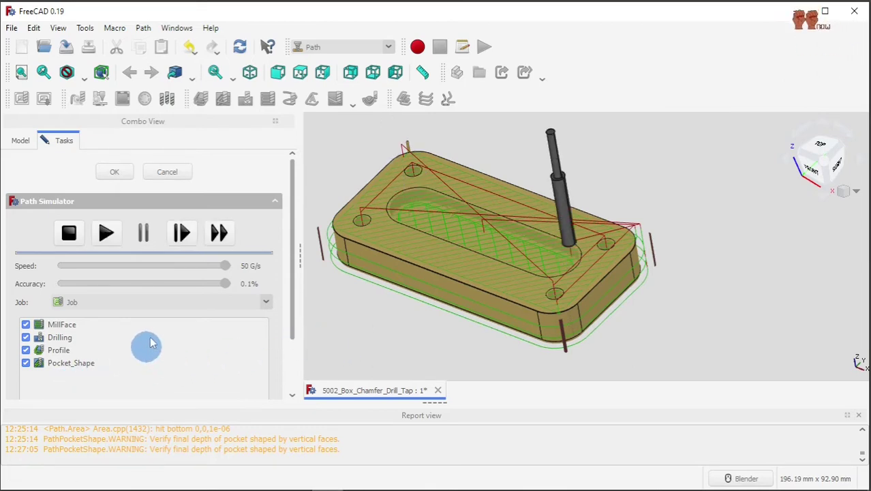
# - Close the simulator and delete the CutMaterial and CutMaterial001 simulation meshes
pyautogui.click(126, 174)
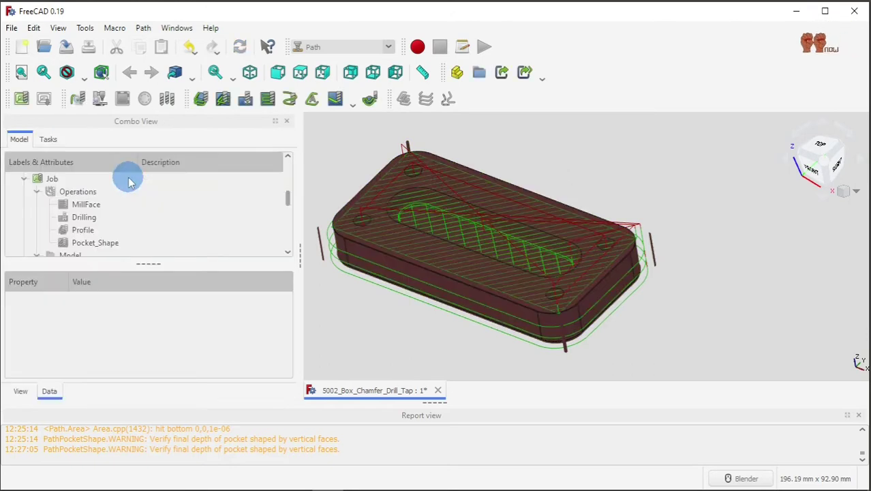
pyautogui.scroll(-2, 112, 249)
pyautogui.scroll(-1, 112, 254)
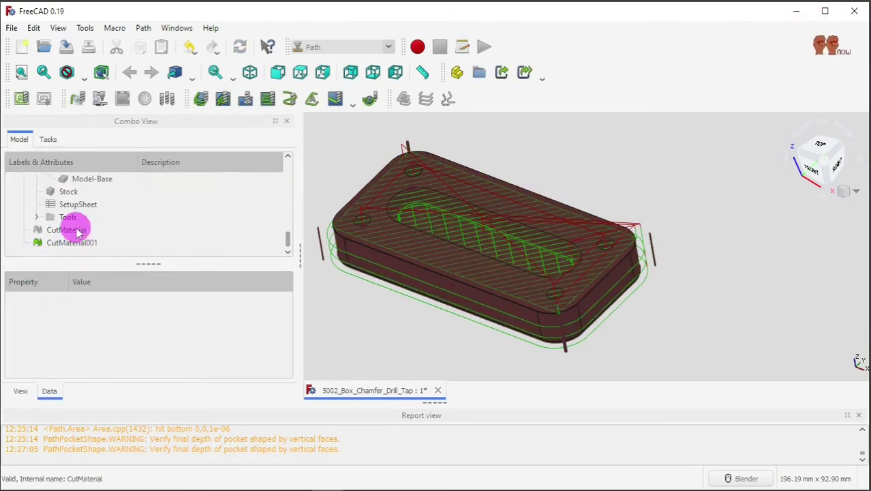
pyautogui.click(78, 233)
pyautogui.click(78, 245)
pyautogui.click(82, 233)
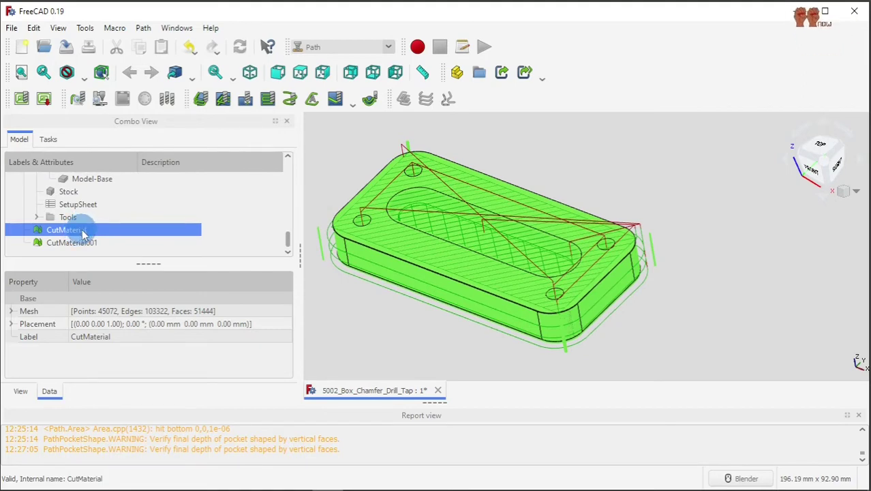
pyautogui.press('Delete')
pyautogui.scroll(-2, 85, 233)
pyautogui.click(85, 240)
pyautogui.press('Delete')
# - Delete the Pocket_Shape operation, confirming despite dependent operations
pyautogui.moveTo(418, 325)
pyautogui.mouseDown(button='middle')
pyautogui.moveTo(466, 336)
pyautogui.moveTo(413, 325)
pyautogui.mouseUp(button='middle')
pyautogui.scroll(-2, 153, 254)
pyautogui.scroll(2, 139, 238)
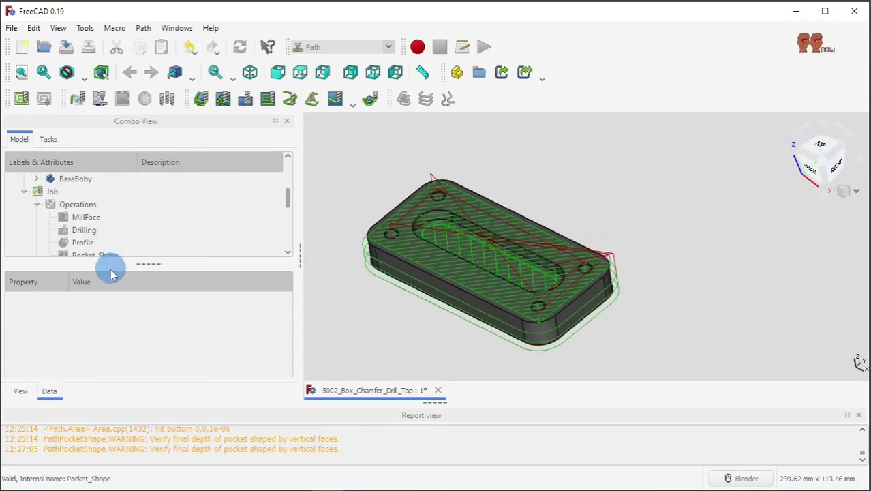
pyautogui.scroll(-2, 109, 253)
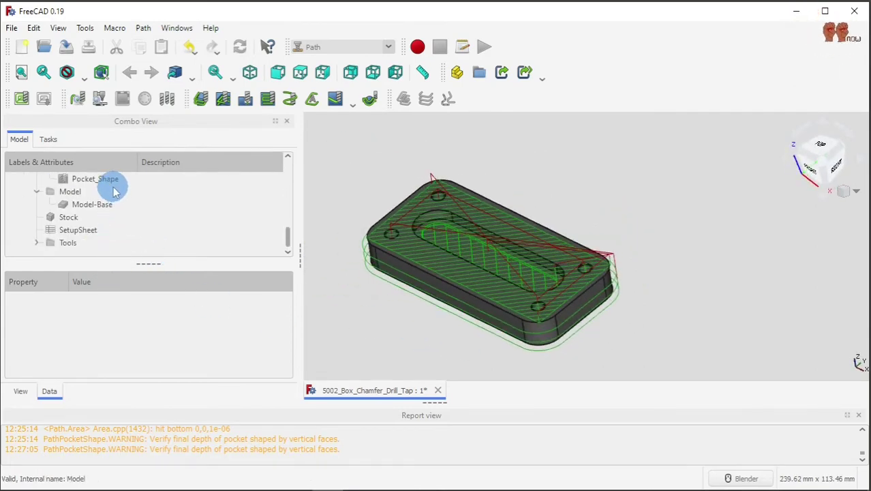
pyautogui.scroll(2, 95, 235)
pyautogui.scroll(-2, 107, 200)
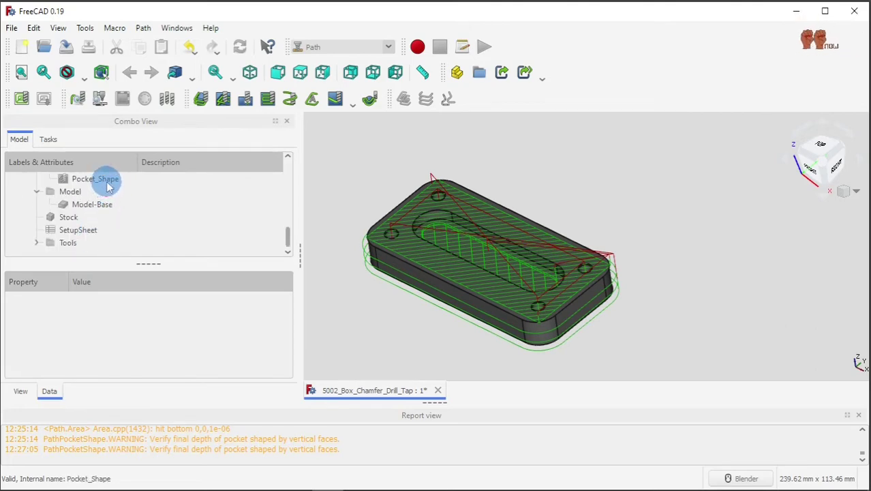
pyautogui.click(107, 182)
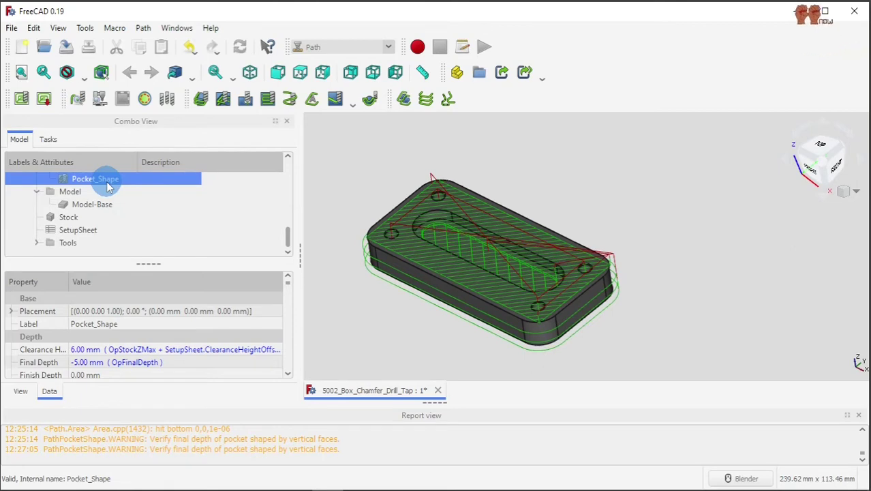
pyautogui.press('Delete')
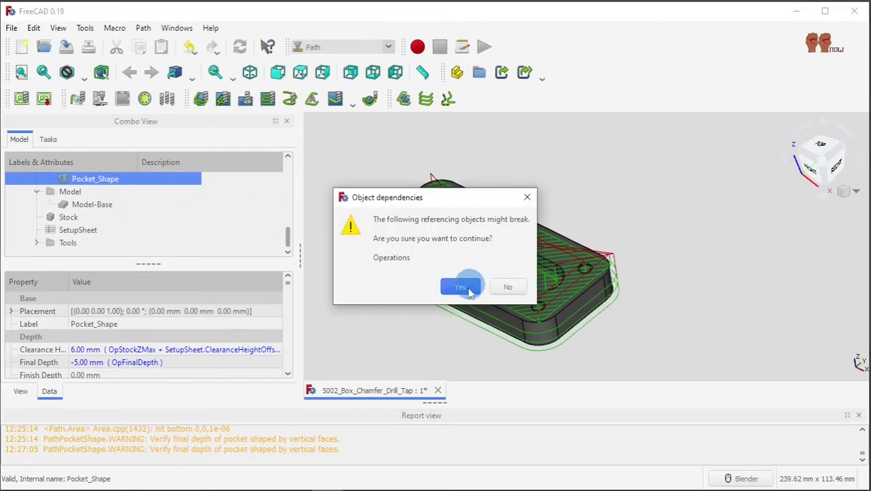
pyautogui.click(467, 292)
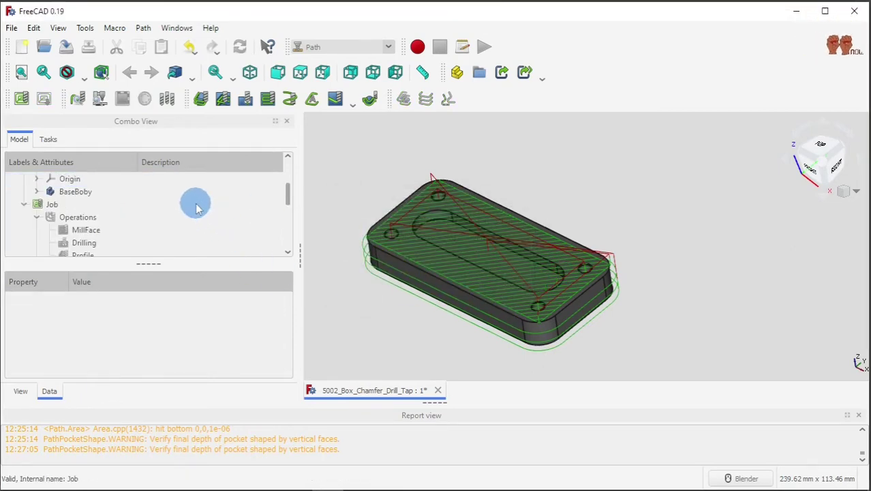
pyautogui.click(79, 218)
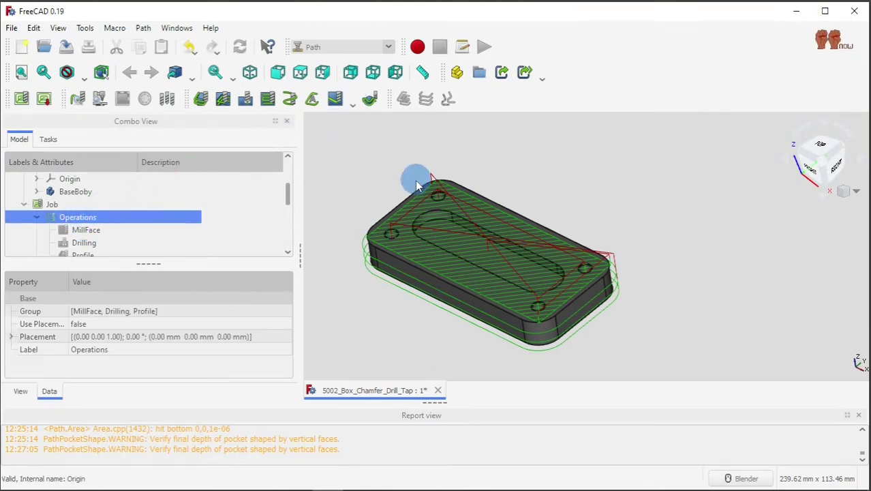
pyautogui.scroll(2, 414, 180)
pyautogui.scroll(-1, 371, 180)
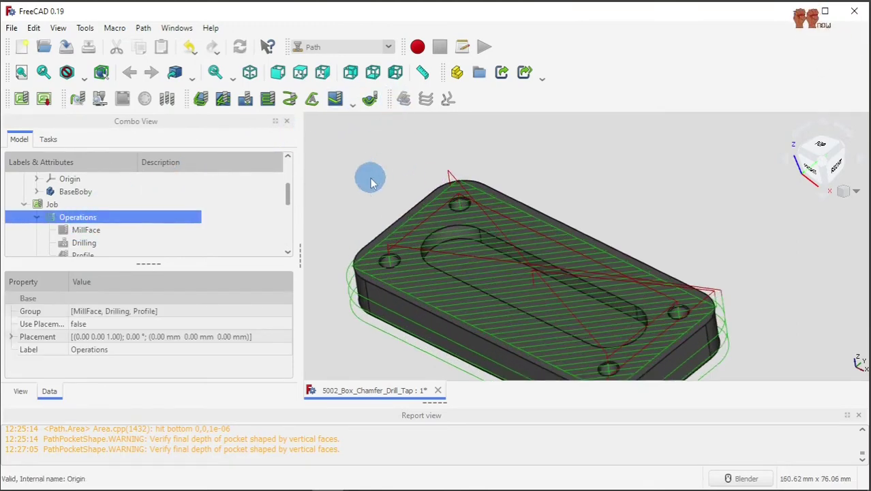
pyautogui.click(313, 100)
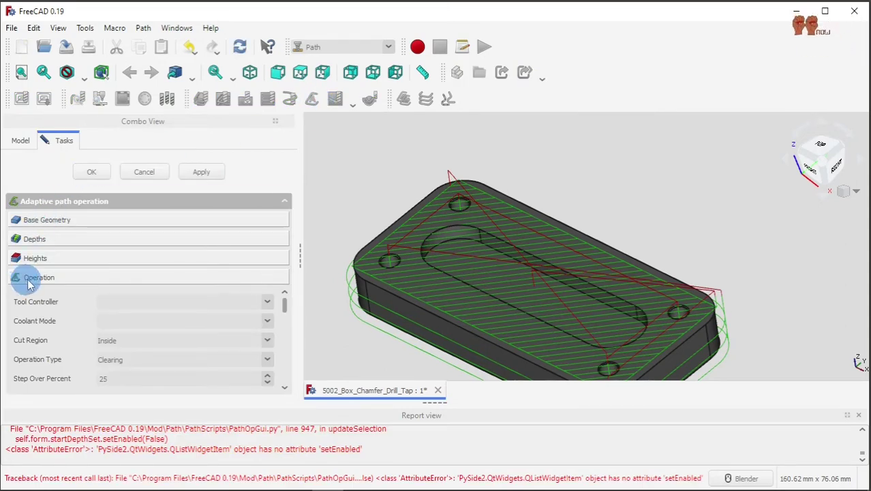
pyautogui.click(47, 220)
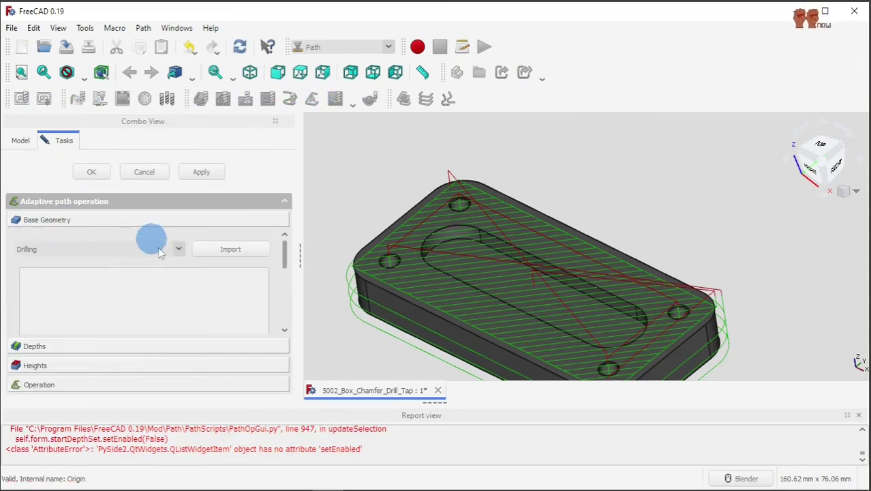
pyautogui.scroll(-2, 95, 306)
pyautogui.scroll(2, 106, 303)
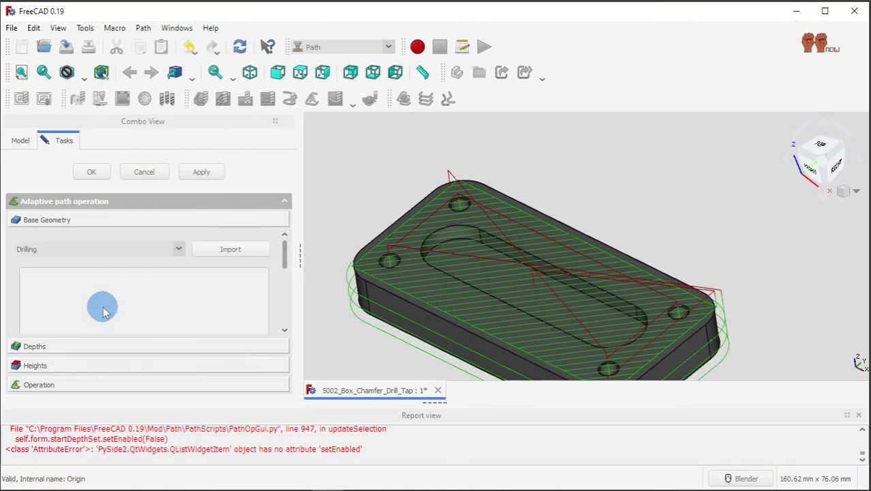
pyautogui.moveTo(161, 305)
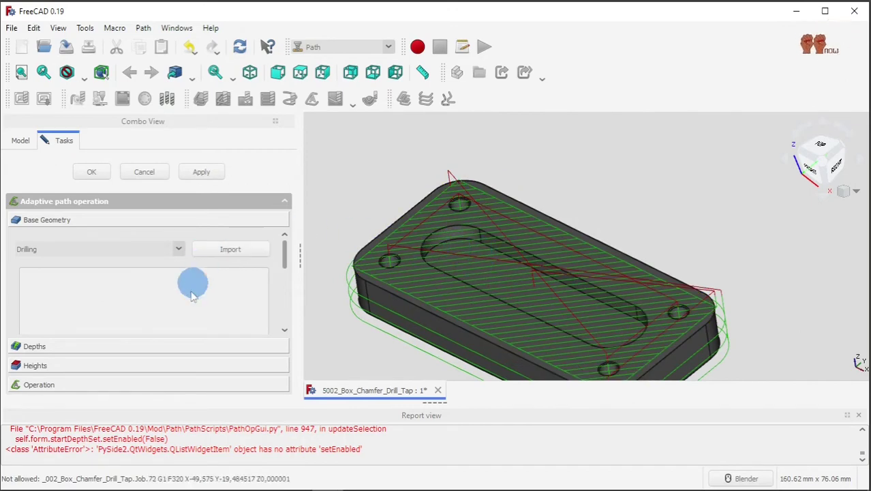
pyautogui.click(143, 173)
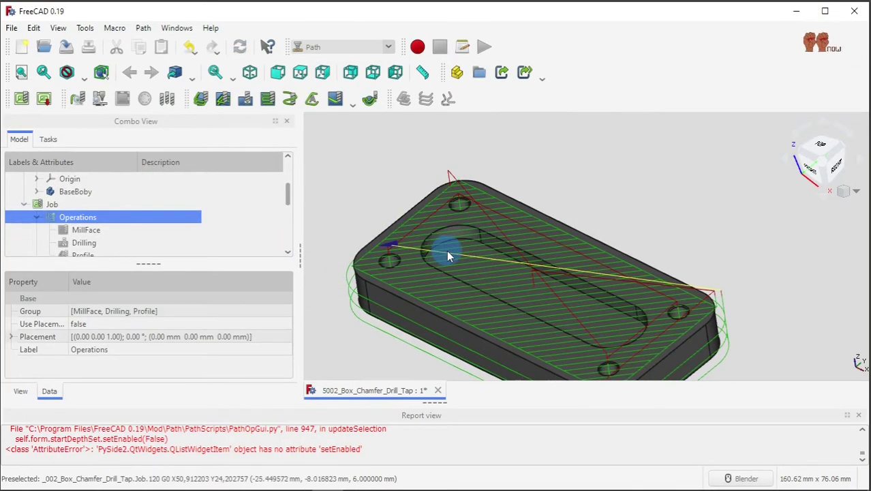
pyautogui.scroll(3, 450, 246)
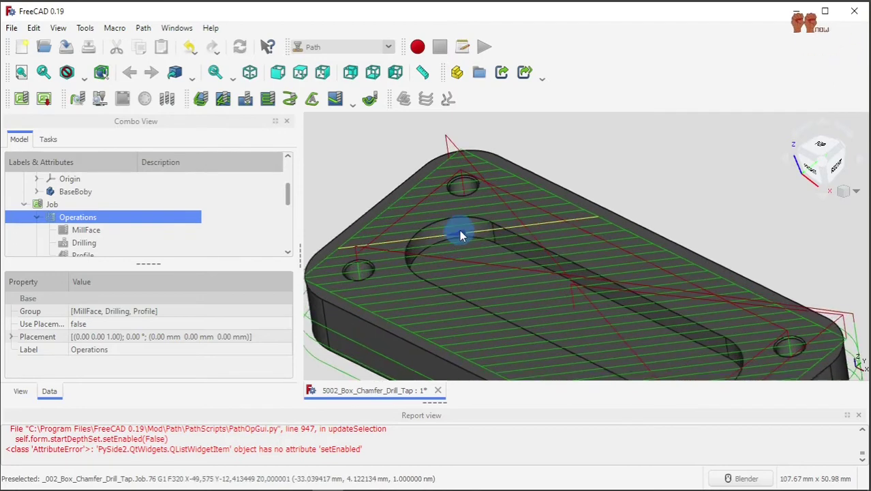
pyautogui.click(462, 233)
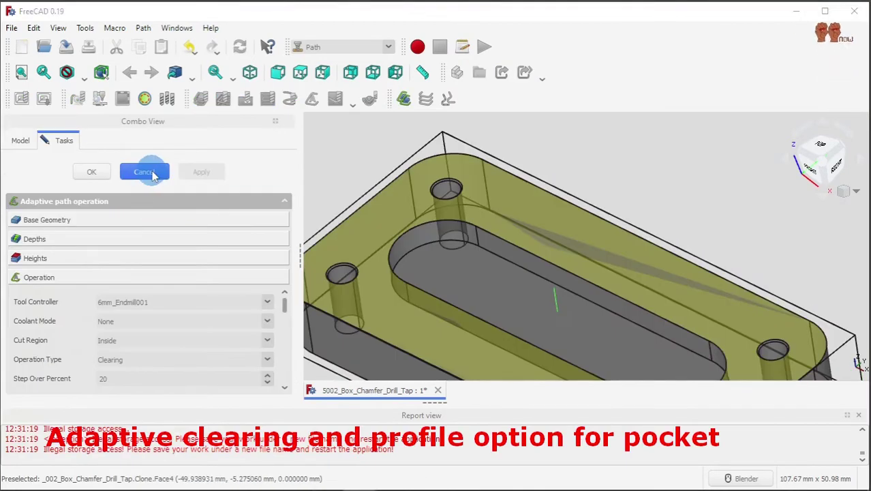
# - Create an Adaptive operation and add the slot's side and floor faces as base geometry
pyautogui.click(145, 172)
pyautogui.click(53, 192)
pyautogui.scroll(-2, 94, 243)
pyautogui.doubleClick(91, 175)
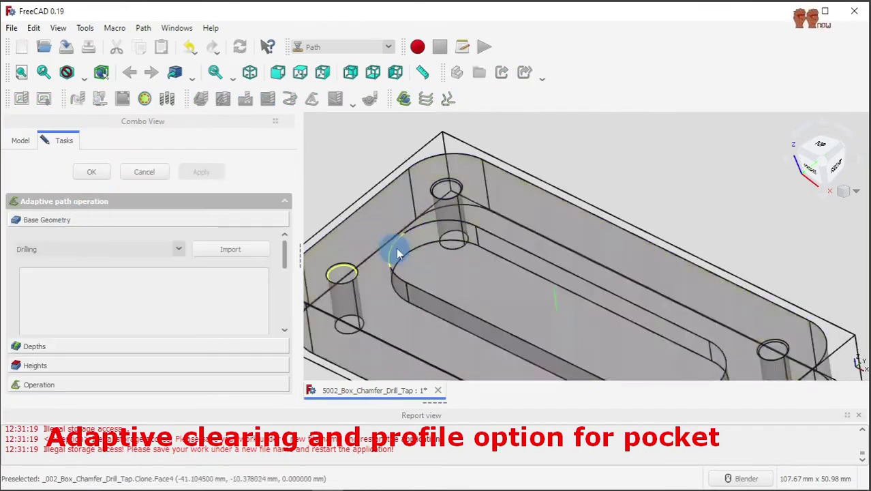
pyautogui.click(450, 230)
pyautogui.keyDown('ctrl'); pyautogui.click(661, 262); pyautogui.keyUp('ctrl')
pyautogui.scroll(-2, 84, 299)
pyautogui.click(83, 323)
pyautogui.moveTo(613, 225); pyautogui.dragTo(409, 283, button='middle')
pyautogui.scroll(-5, 636, 178)
pyautogui.scroll(-2, 218, 299)
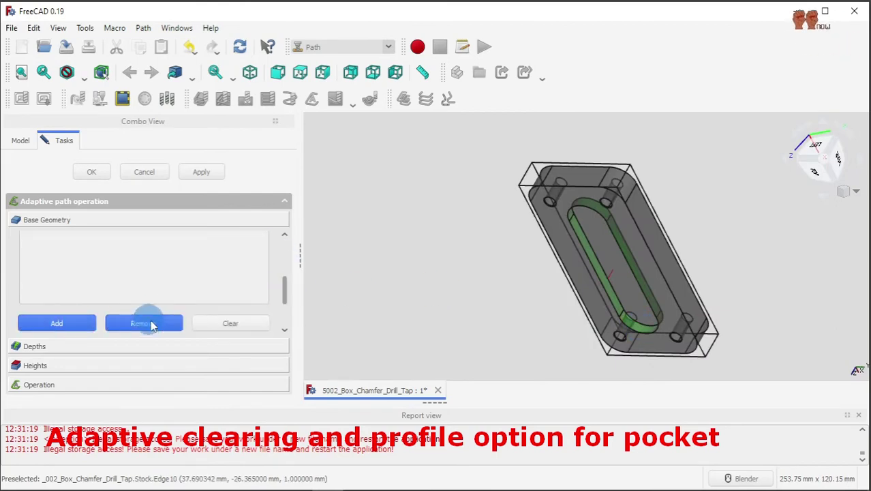
pyautogui.scroll(2, 285, 288)
pyautogui.keyDown('ctrl'); pyautogui.click(611, 247); pyautogui.keyUp('ctrl')
pyautogui.scroll(-2, 86, 283)
pyautogui.click(86, 284)
# - Set the Adaptive tool controller to 6mm_Chamfer_2Flutes001 and accept the operation
pyautogui.scroll(2, 251, 285)
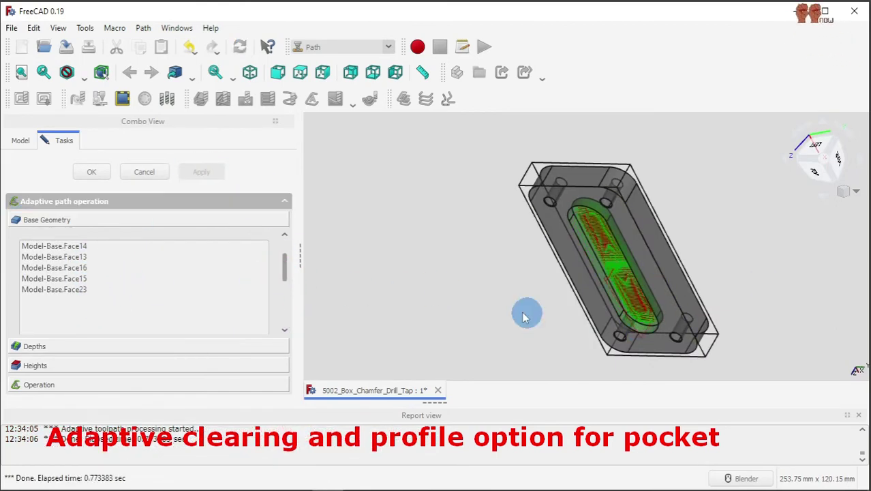
pyautogui.moveTo(525, 311); pyautogui.dragTo(477, 306, button='middle')
pyautogui.scroll(-3, 161, 287)
pyautogui.click(49, 352)
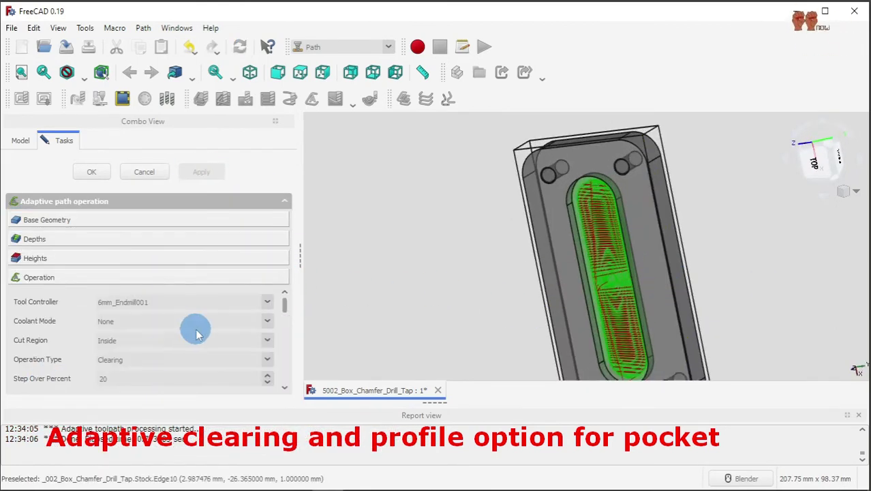
pyautogui.scroll(-5, 196, 327)
pyautogui.scroll(5, 296, 340)
pyautogui.click(268, 301)
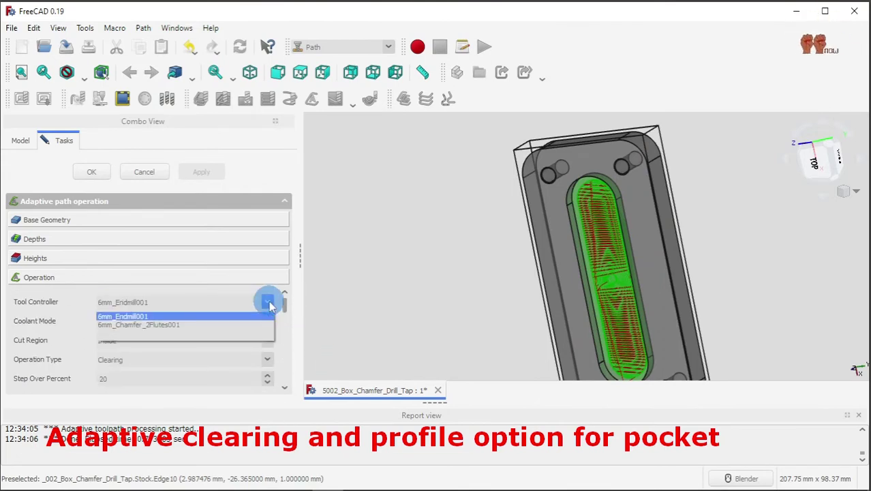
pyautogui.click(265, 300)
pyautogui.scroll(-1, 282, 303)
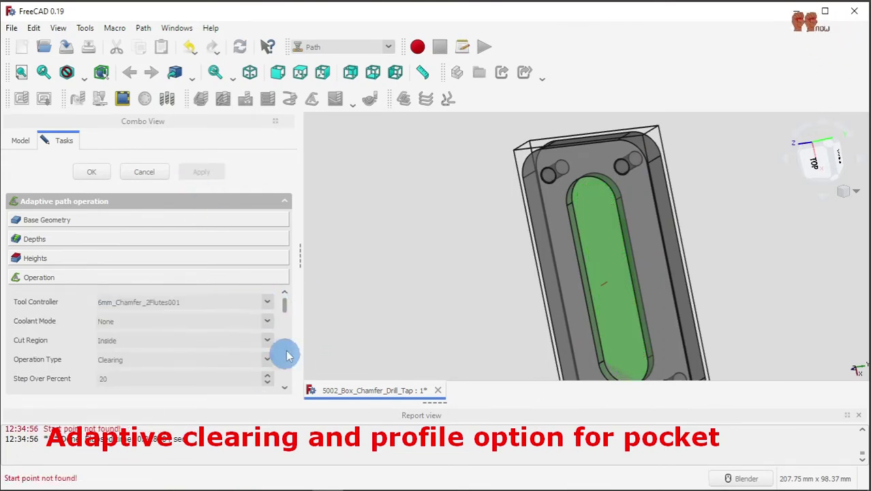
pyautogui.scroll(-5, 287, 380)
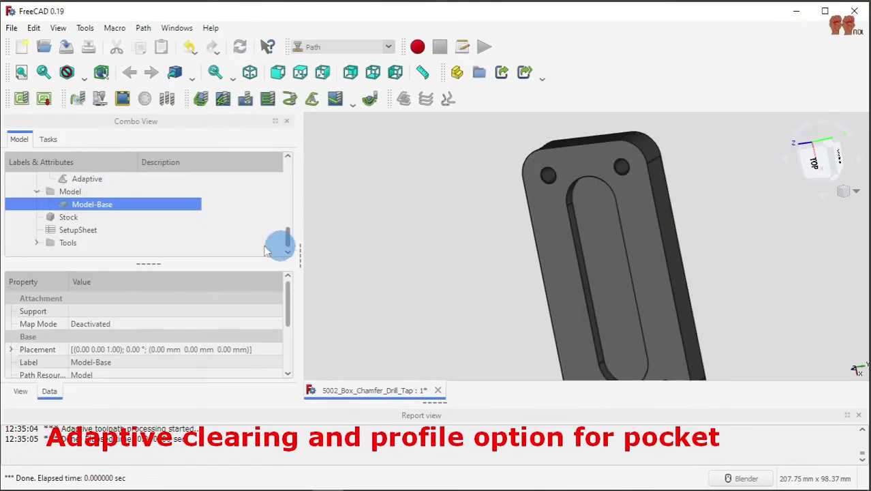
pyautogui.click(68, 239)
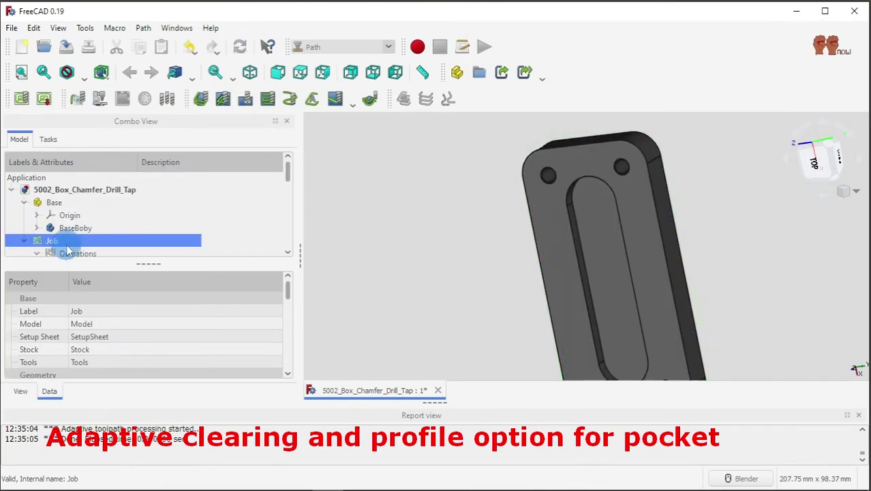
pyautogui.click(78, 178)
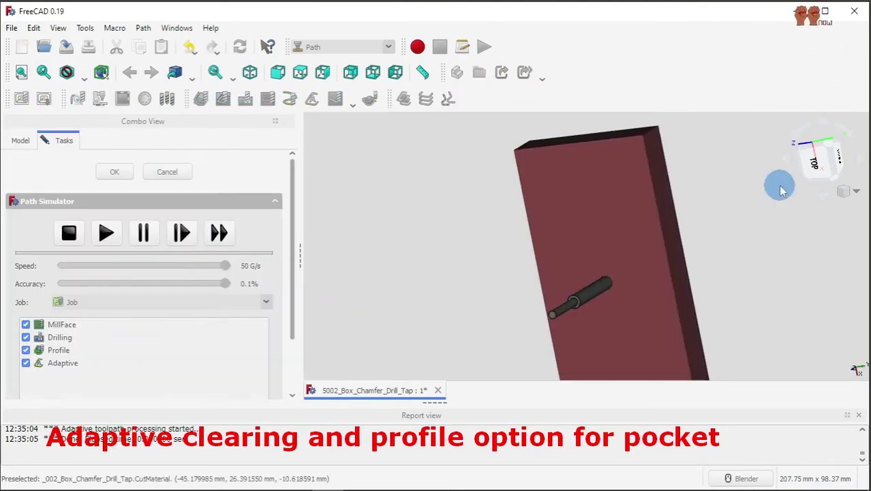
# - Start a simulation, then reopen the Adaptive operation and recompute its toolpath
pyautogui.click(777, 185)
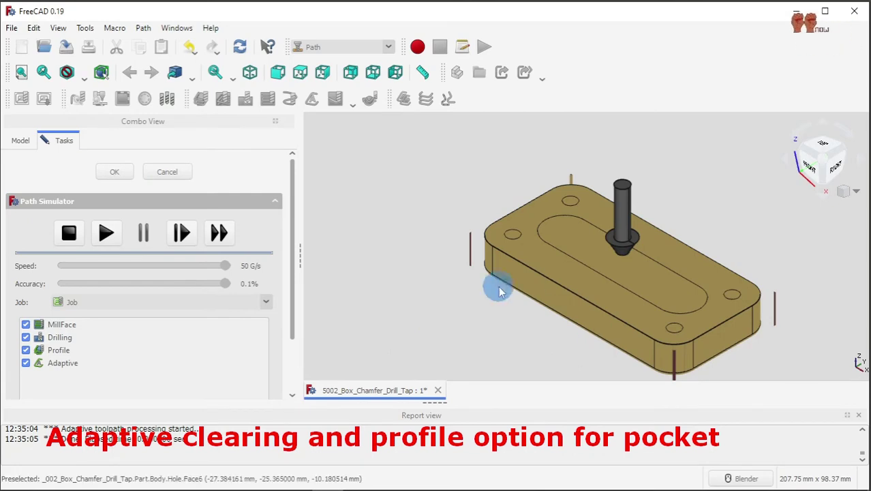
pyautogui.moveTo(492, 296); pyautogui.dragTo(530, 283, button='middle')
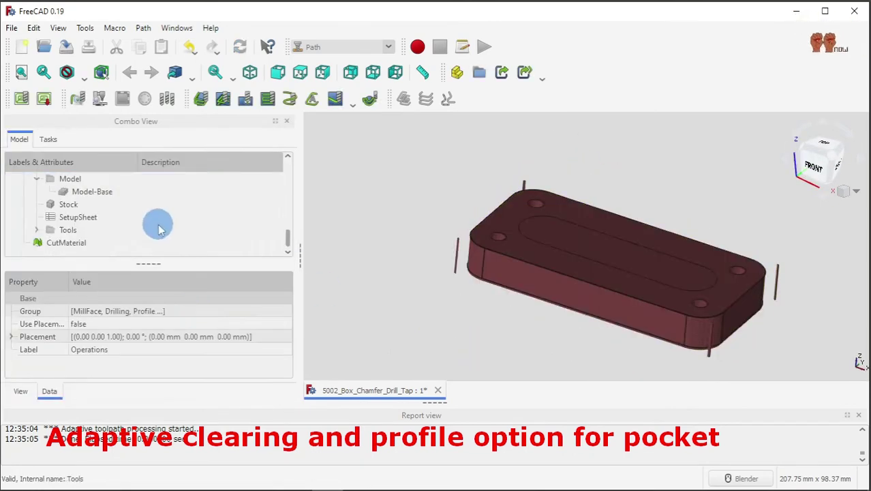
pyautogui.doubleClick(159, 226)
pyautogui.click(94, 241)
pyautogui.click(205, 383)
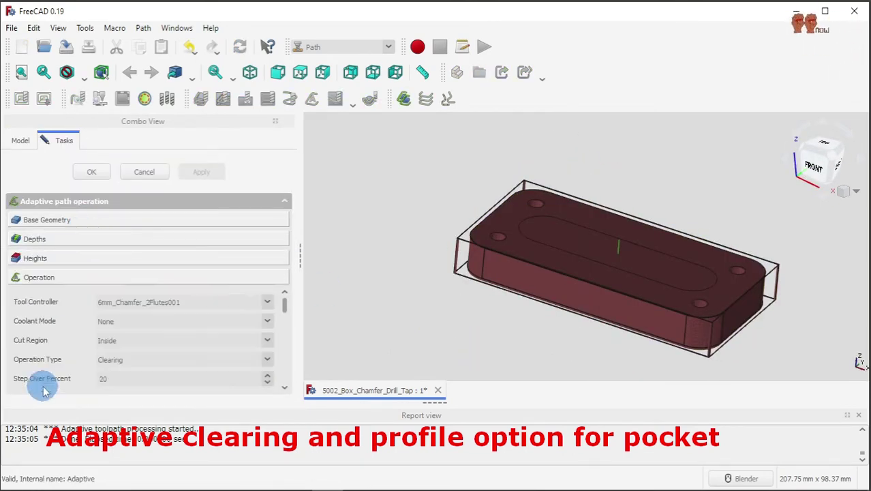
pyautogui.click(208, 173)
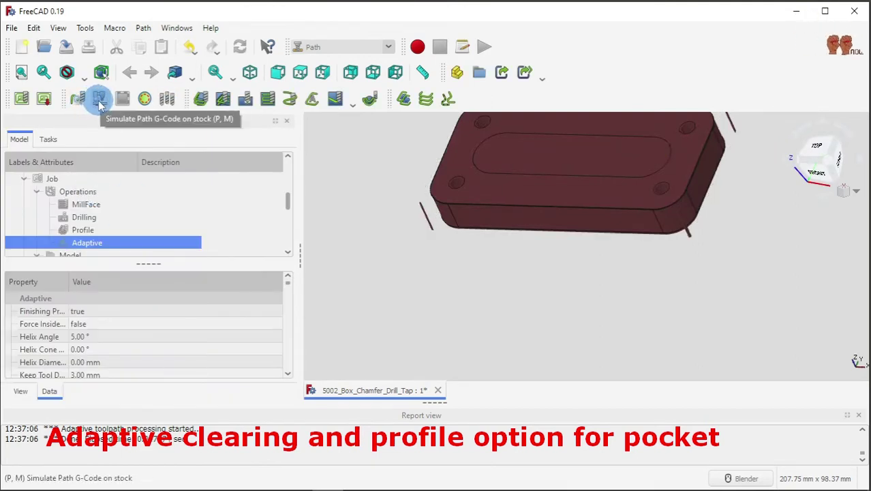
# - Rerun the Path Simulator on fresh uncut stock and play the whole simulation
pyautogui.click(98, 102)
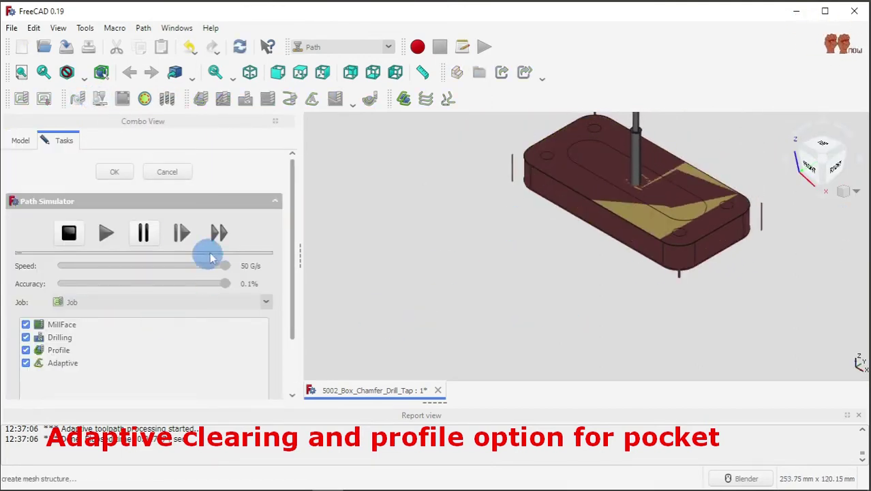
pyautogui.click(113, 174)
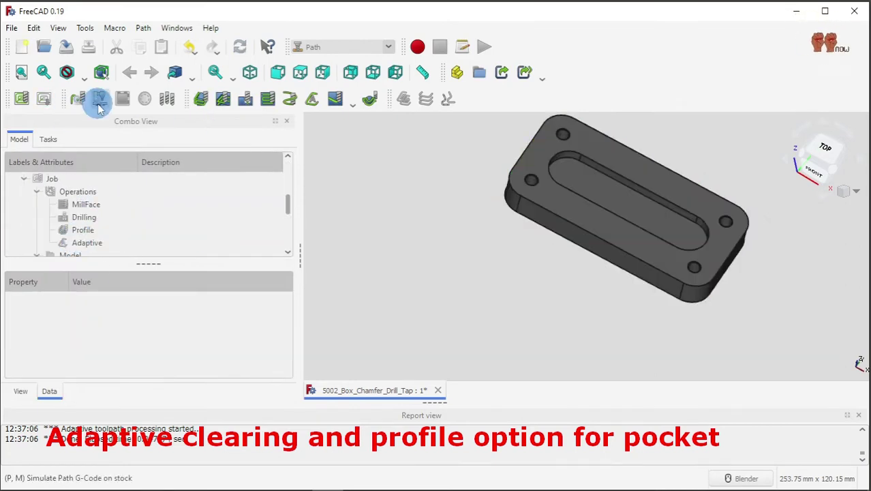
pyautogui.click(99, 102)
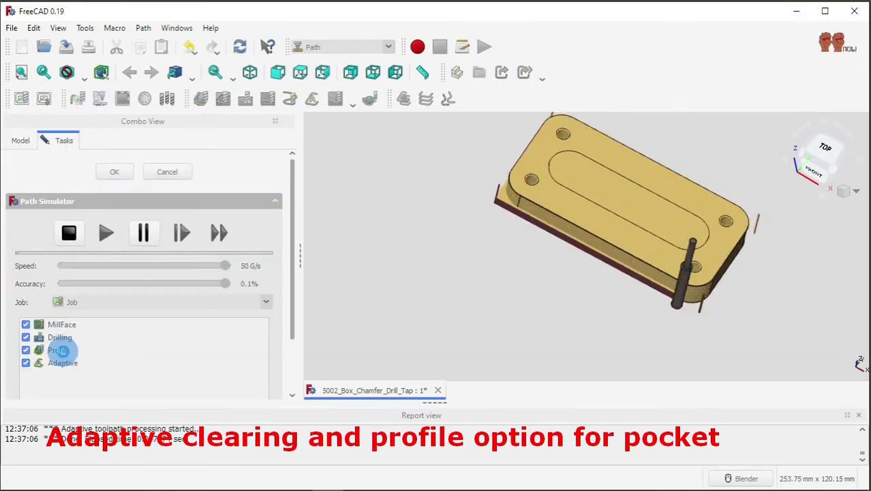
pyautogui.scroll(5, 511, 283)
pyautogui.scroll(-5, 492, 293)
pyautogui.scroll(3, 648, 251)
pyautogui.scroll(-2, 448, 304)
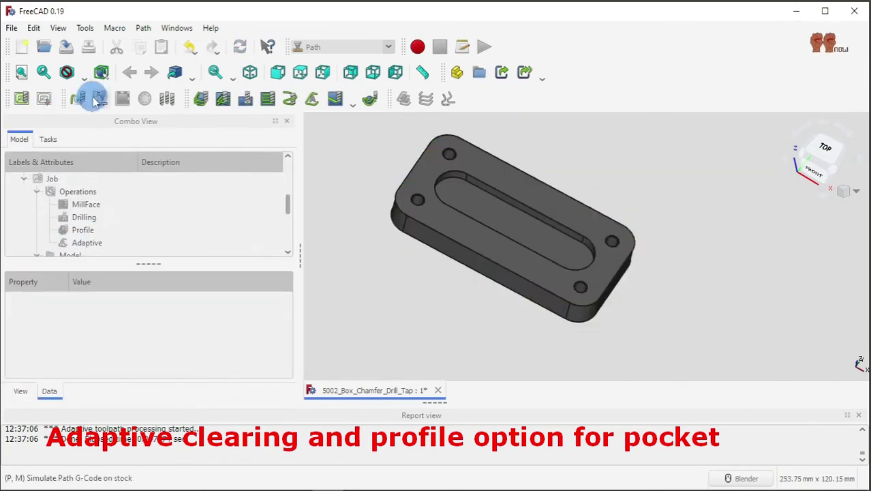
pyautogui.click(95, 98)
pyautogui.click(219, 233)
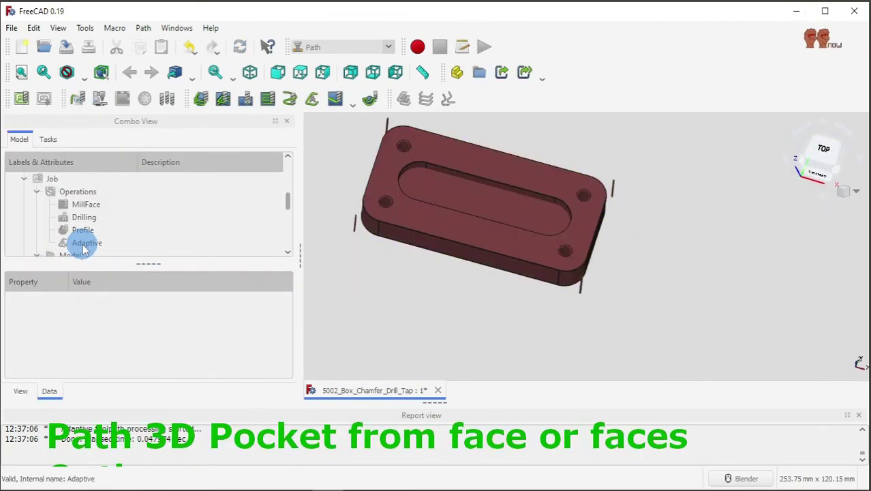
# - Replace the Adaptive operation with a Pocket_3D operation on the slot's faces
pyautogui.click(82, 240)
pyautogui.press('Delete')
pyautogui.click(371, 101)
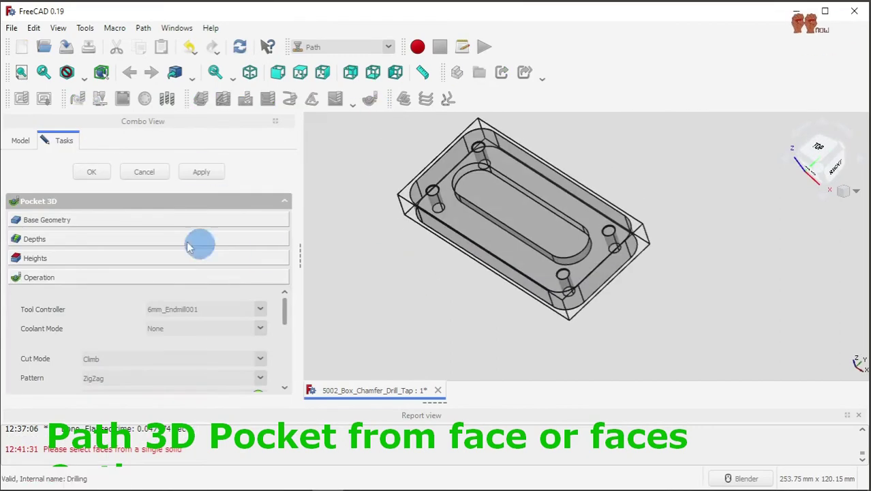
pyautogui.click(85, 219)
pyautogui.scroll(3, 468, 178)
pyautogui.click(583, 202)
pyautogui.moveTo(473, 158); pyautogui.dragTo(289, 184, button='middle')
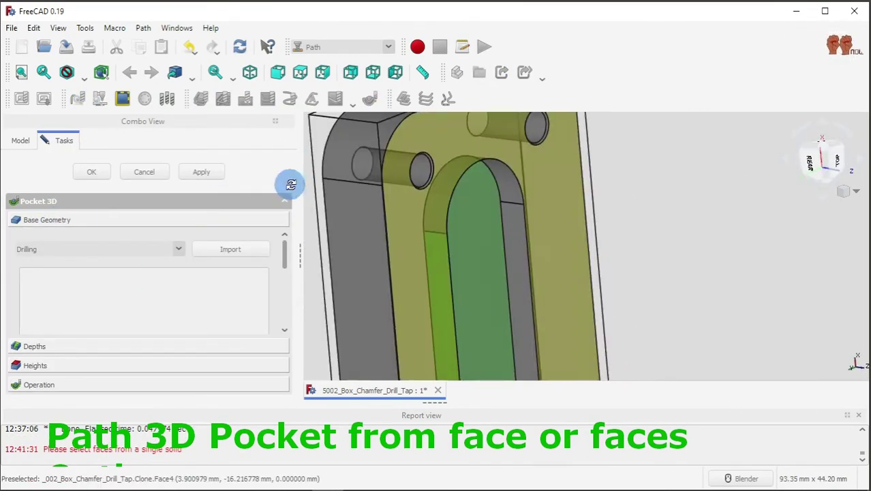
pyautogui.scroll(-3, 282, 306)
pyautogui.click(60, 287)
pyautogui.click(201, 172)
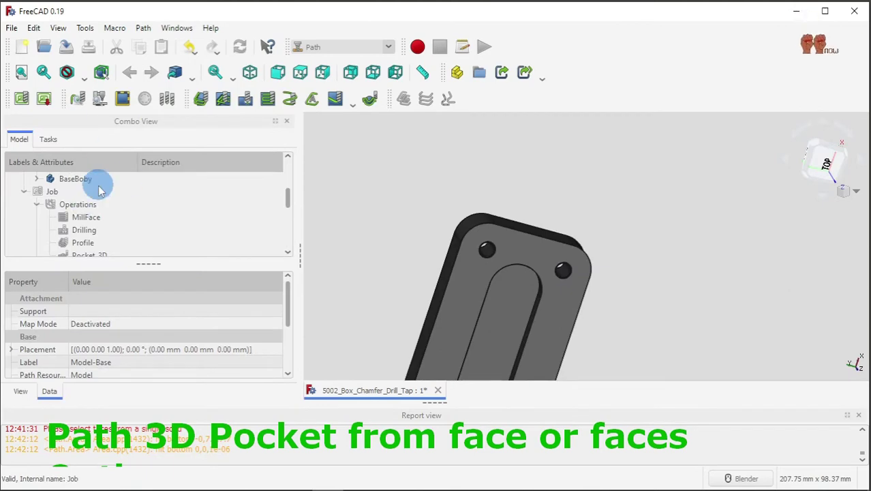
# - Move Pocket_3D up in the Job's Workplan so it runs right after MillFace
pyautogui.scroll(-2, 99, 191)
pyautogui.doubleClick(117, 218)
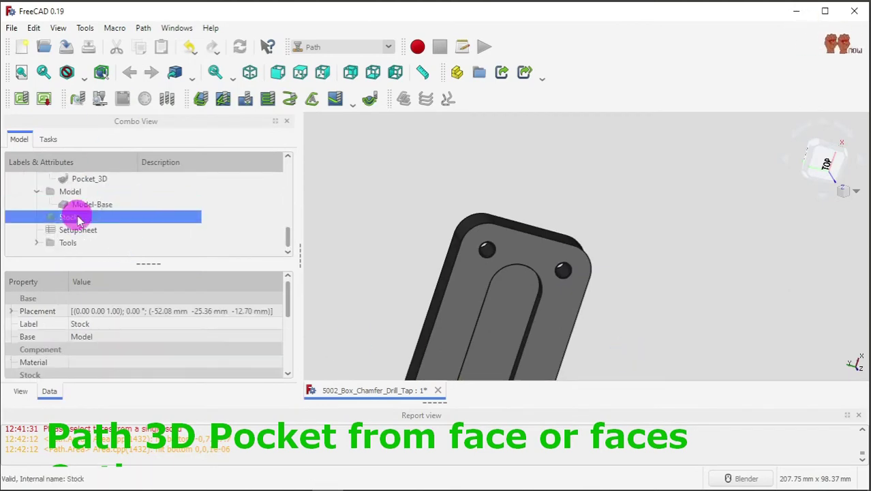
pyautogui.click(126, 285)
pyautogui.click(252, 286)
pyautogui.click(252, 287)
pyautogui.click(115, 171)
# - Post-process the Job and save the G-code output file
pyautogui.click(106, 233)
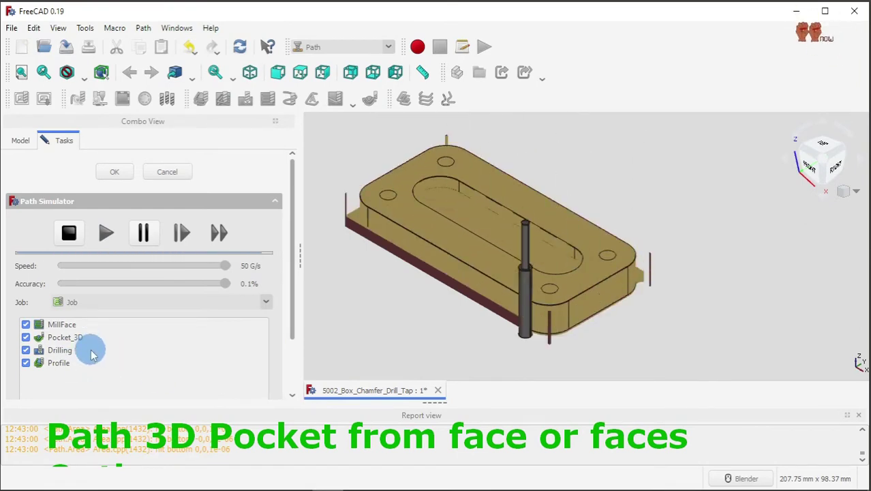
pyautogui.click(114, 172)
pyautogui.click(39, 189)
pyautogui.click(42, 98)
pyautogui.click(417, 304)
pyautogui.scroll(-15, 507, 286)
pyautogui.scroll(-15, 520, 333)
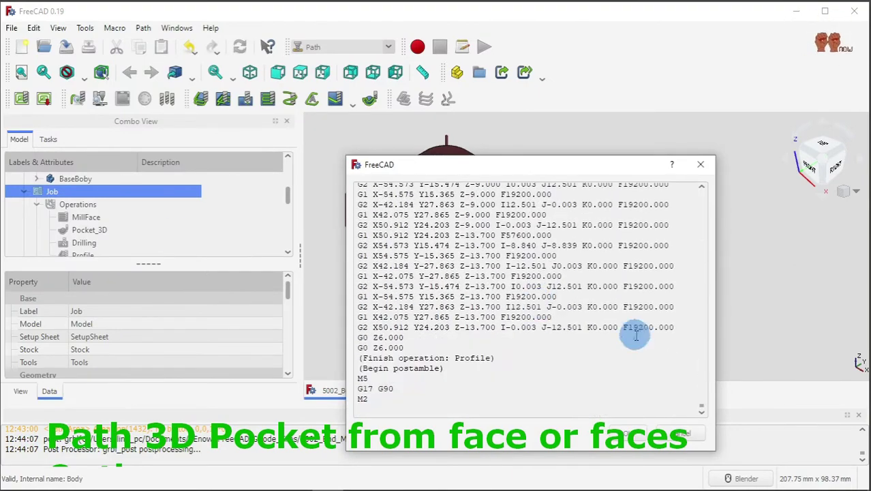
pyautogui.click(631, 433)
# - Review the tool library and the 6mm_Chamfer_2Flutes001 tool controller without keeping changes
pyautogui.click(145, 99)
pyautogui.click(832, 154)
pyautogui.click(700, 414)
pyautogui.click(656, 246)
pyautogui.scroll(-5, 95, 222)
pyautogui.doubleClick(99, 230)
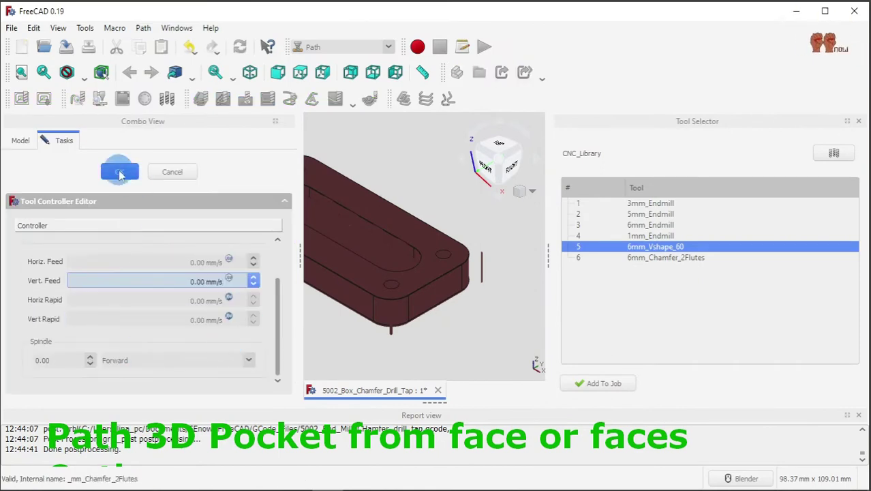
pyautogui.click(171, 172)
pyautogui.click(857, 120)
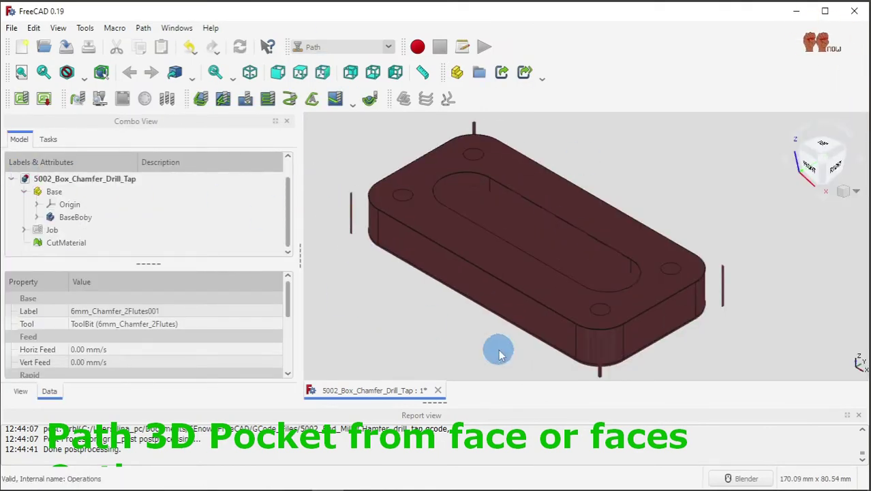
# - Move Pocket_3D to the end of the Workplan after Profile and rerun the simulation
pyautogui.click(23, 228)
pyautogui.scroll(-2, 144, 216)
pyautogui.scroll(2, 143, 216)
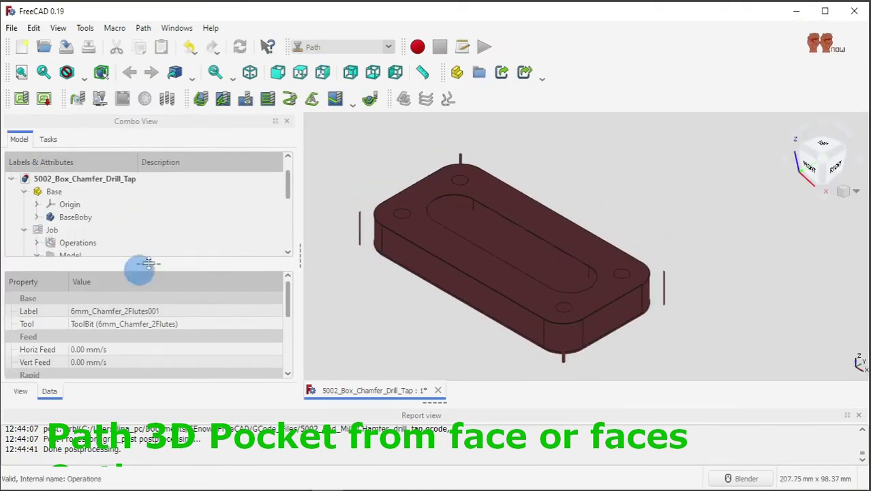
pyautogui.scroll(-4, 157, 229)
pyautogui.doubleClick(75, 204)
pyautogui.moveTo(46, 264); pyautogui.dragTo(42, 292)
pyautogui.click(114, 172)
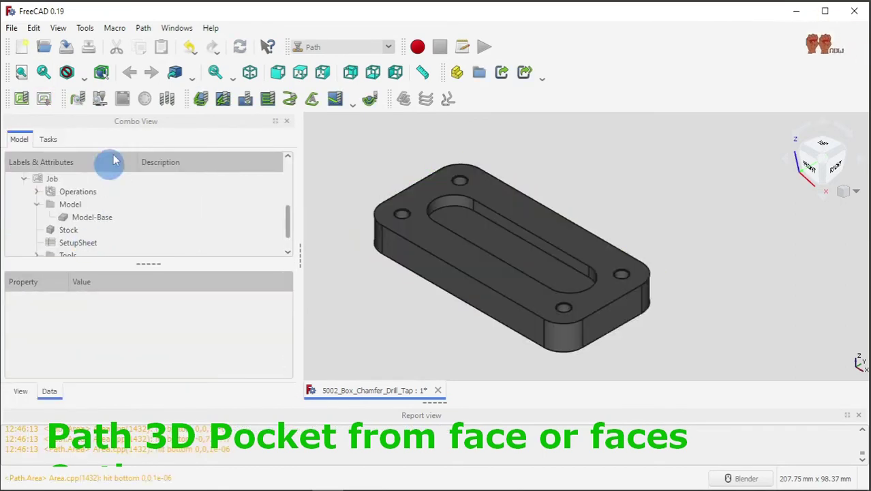
pyautogui.click(174, 99)
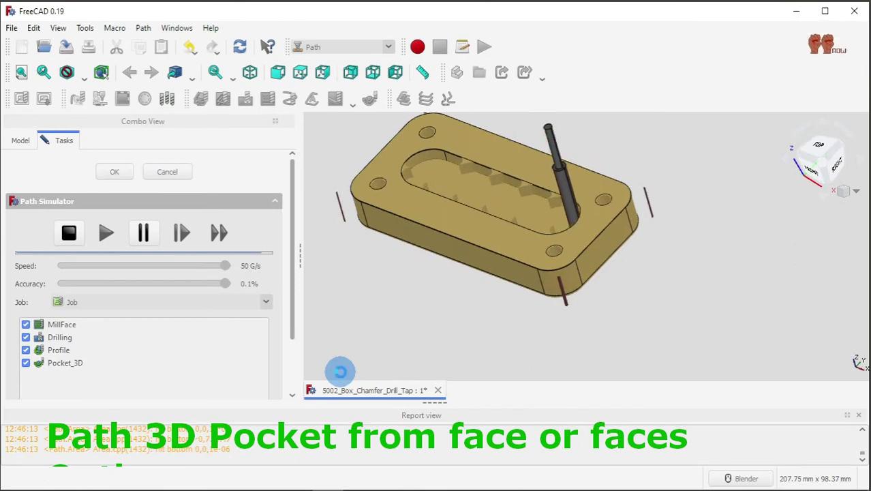
# - Close the Path Simulator and select the resulting CutMaterial mesh to inspect the milled slot
pyautogui.moveTo(400, 336); pyautogui.dragTo(381, 334, button='middle')
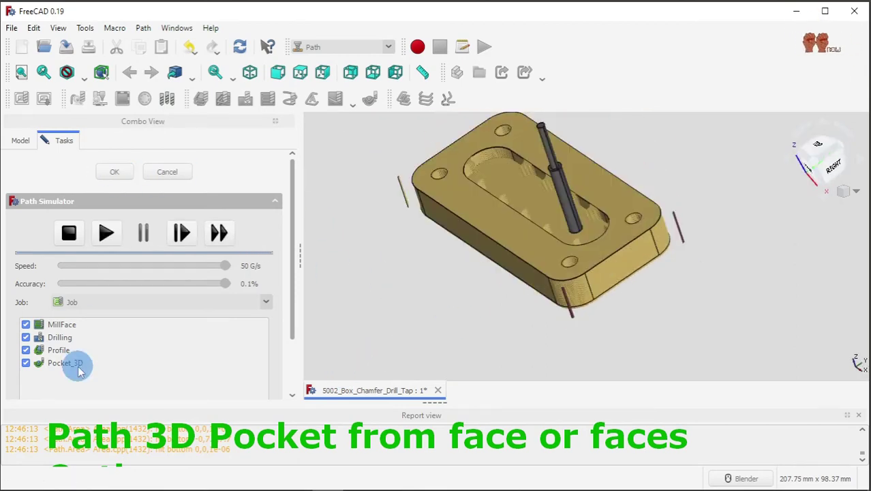
pyautogui.click(114, 172)
pyautogui.moveTo(464, 261); pyautogui.dragTo(554, 200, button='middle')
pyautogui.scroll(3, 563, 174)
pyautogui.scroll(2, 563, 173)
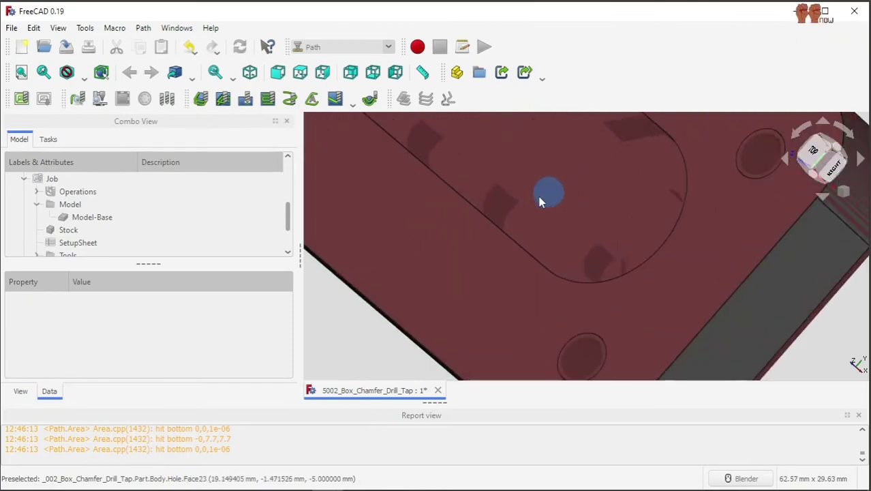
pyautogui.scroll(-5, 613, 249)
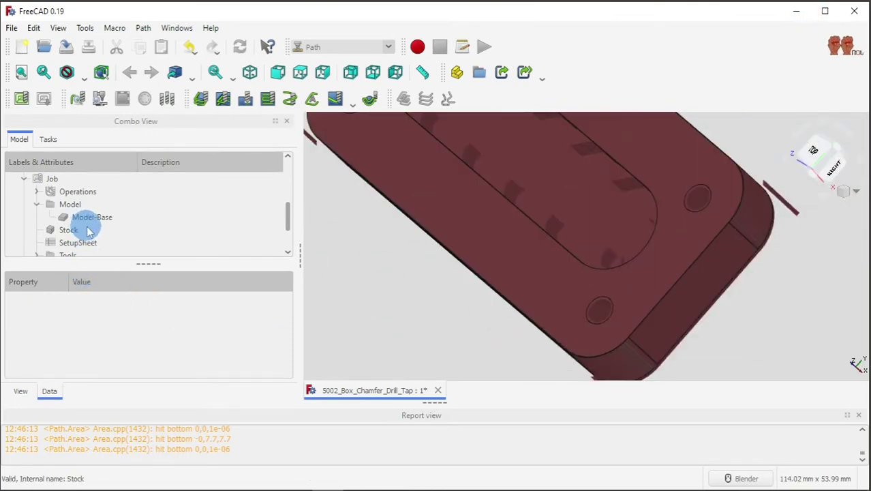
pyautogui.scroll(-1, 89, 228)
pyautogui.click(59, 243)
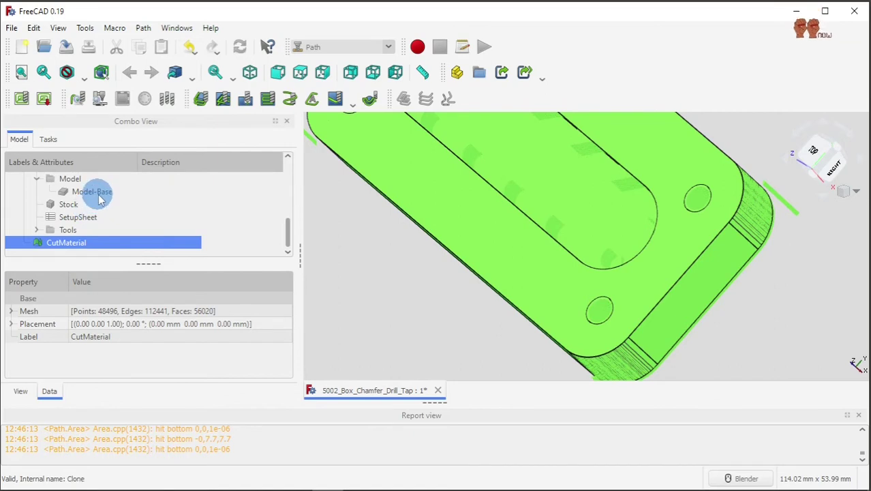
pyautogui.scroll(2, 88, 215)
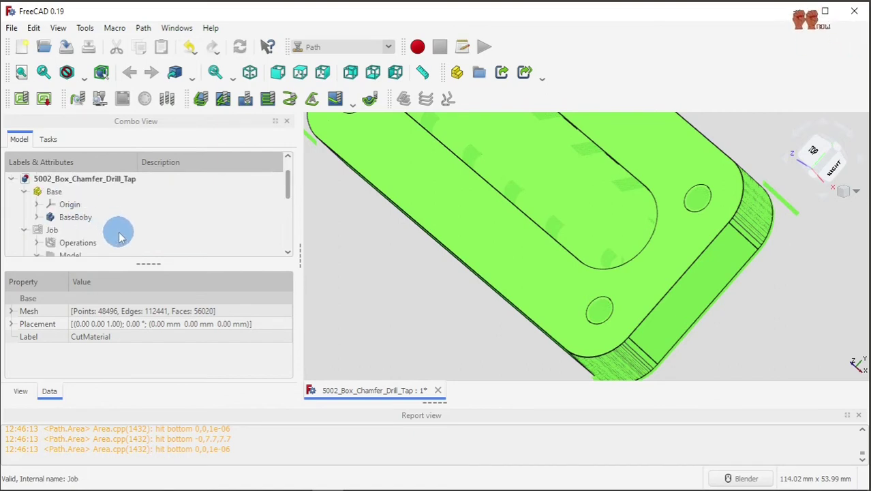
pyautogui.click(78, 243)
# - Open the Pocket_3D operation for editing
pyautogui.scroll(-2, 138, 234)
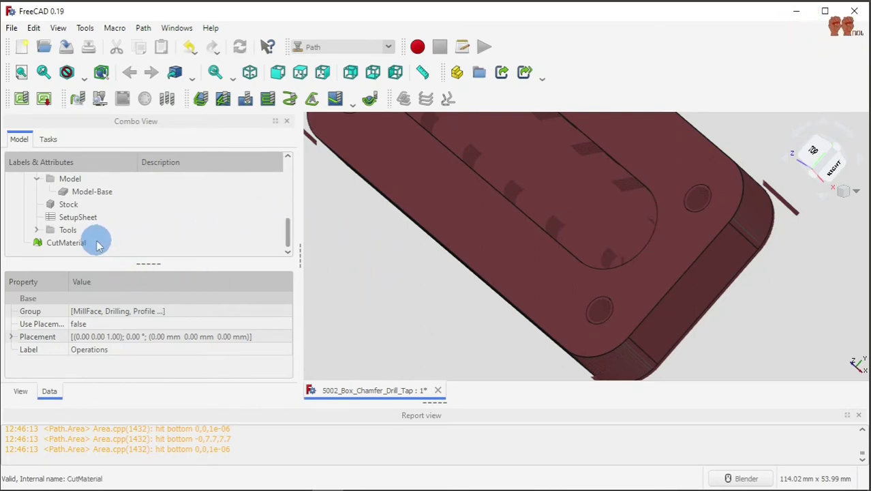
pyautogui.scroll(2, 103, 232)
pyautogui.scroll(-2, 121, 233)
pyautogui.scroll(2, 120, 233)
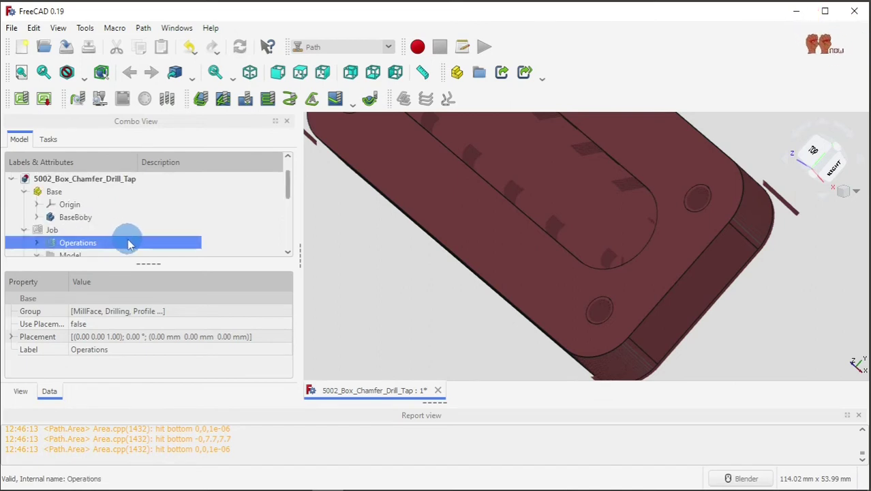
pyautogui.scroll(-2, 220, 241)
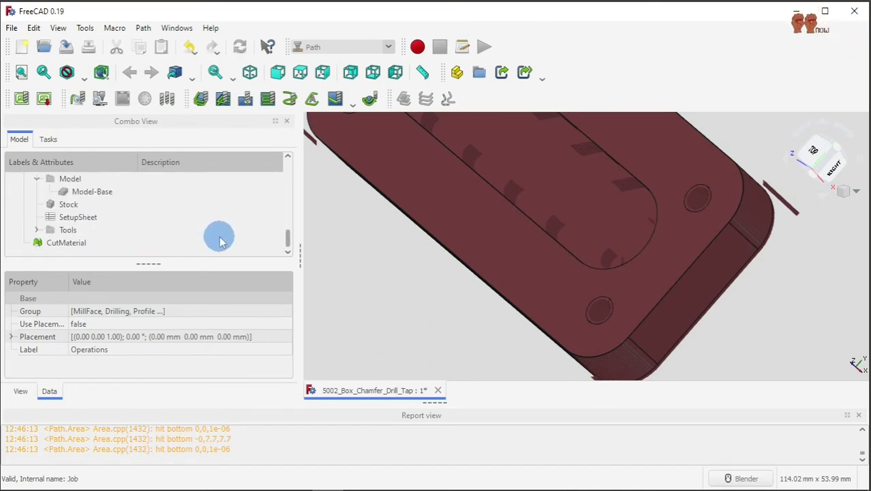
pyautogui.scroll(2, 125, 204)
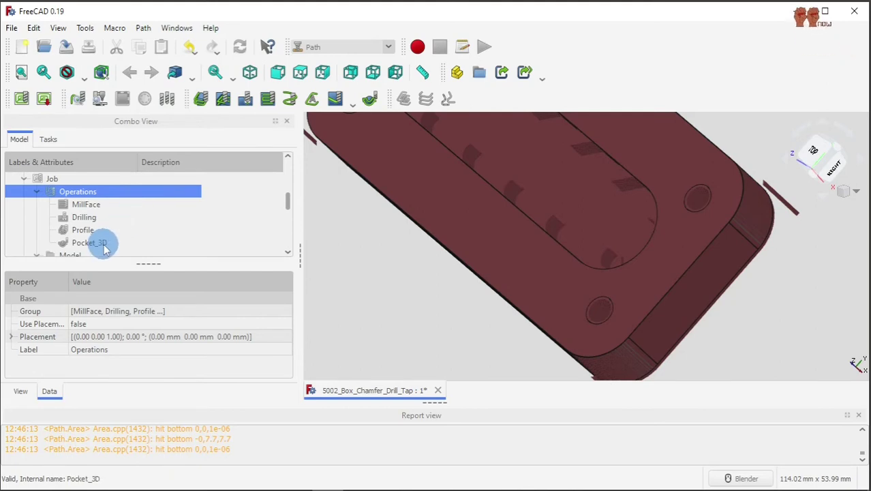
pyautogui.click(89, 243)
pyautogui.doubleClick(176, 242)
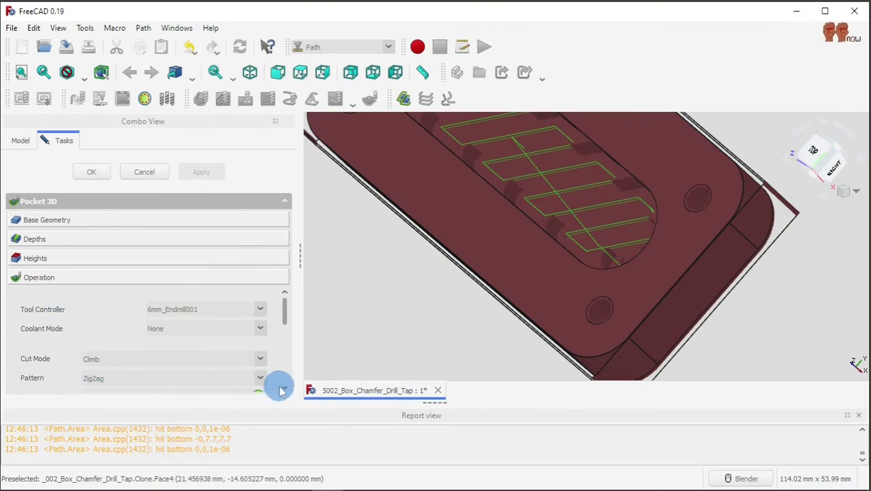
# - Change its clearing pattern to ZigZagOffset, apply, and confirm with OK
pyautogui.scroll(-3, 284, 389)
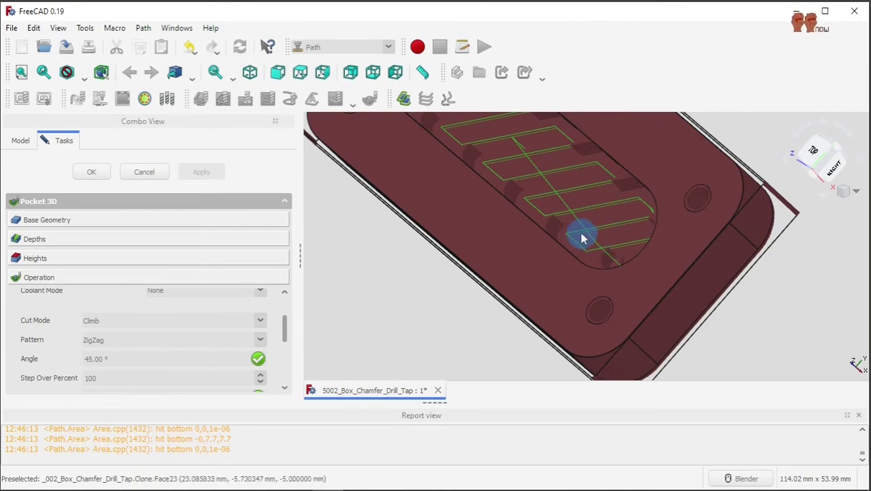
pyautogui.scroll(2, 621, 217)
pyautogui.scroll(2, 621, 217)
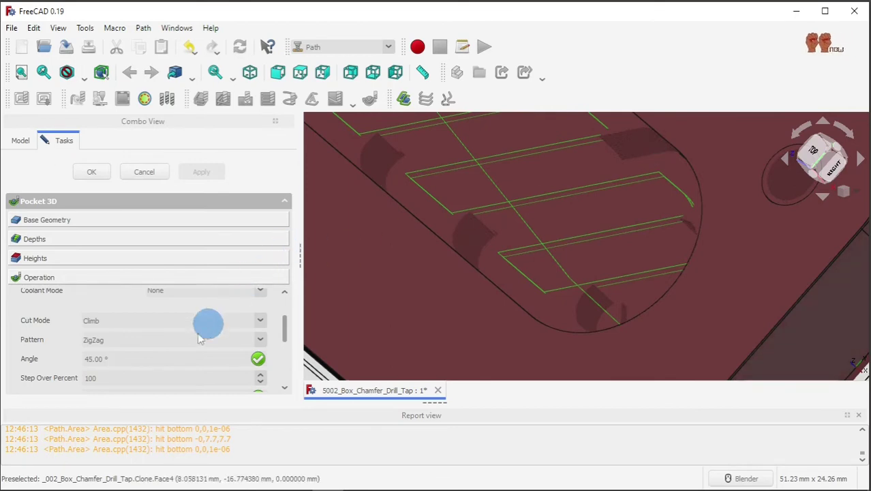
pyautogui.click(261, 340)
pyautogui.click(183, 379)
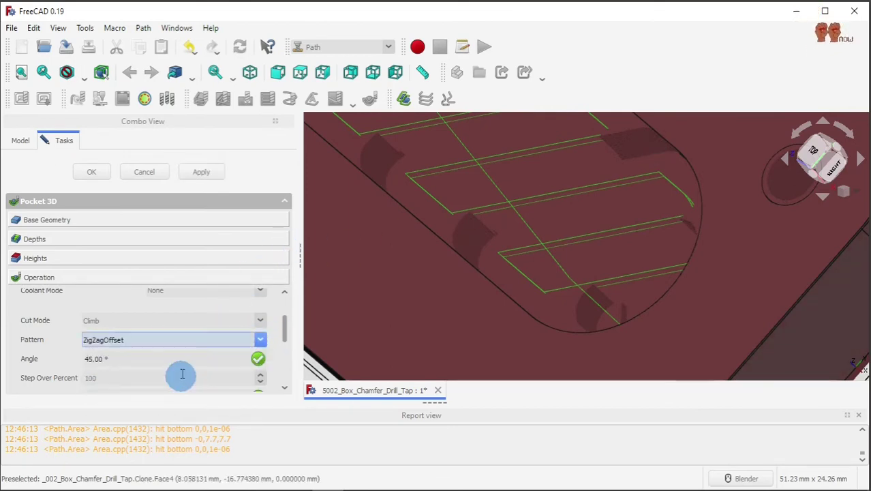
pyautogui.click(201, 173)
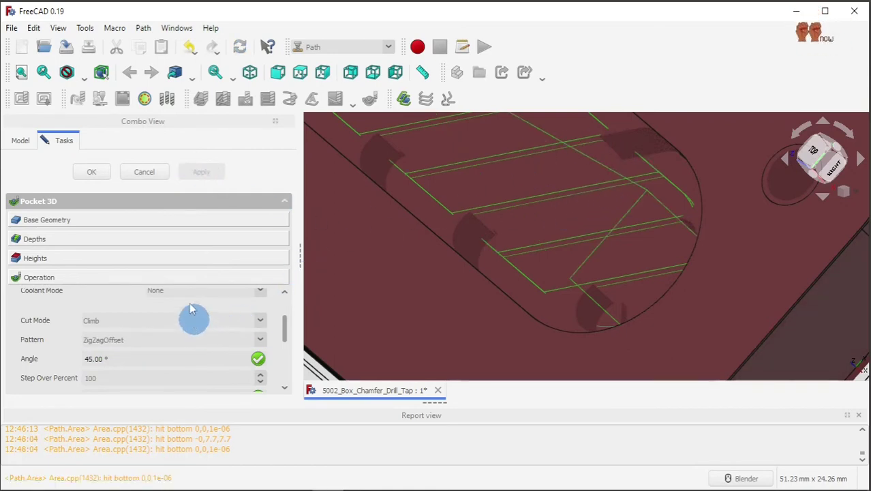
pyautogui.click(97, 178)
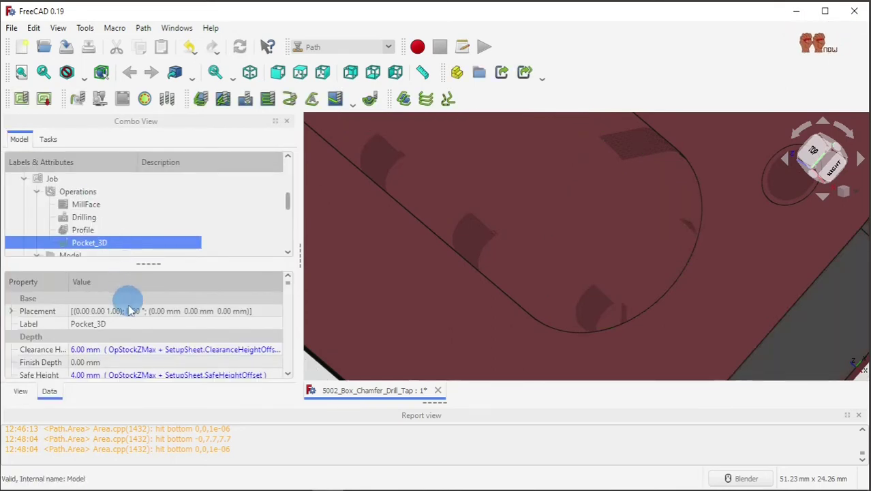
# - Open the path simulator with PM, fit the stock in view, and start the simulation
pyautogui.scroll(-3, 125, 327)
pyautogui.scroll(-2, 84, 253)
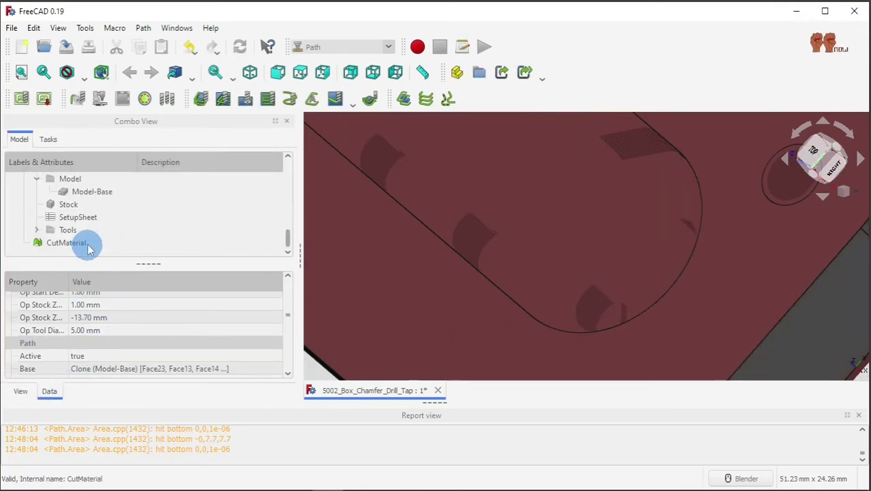
pyautogui.click(66, 243)
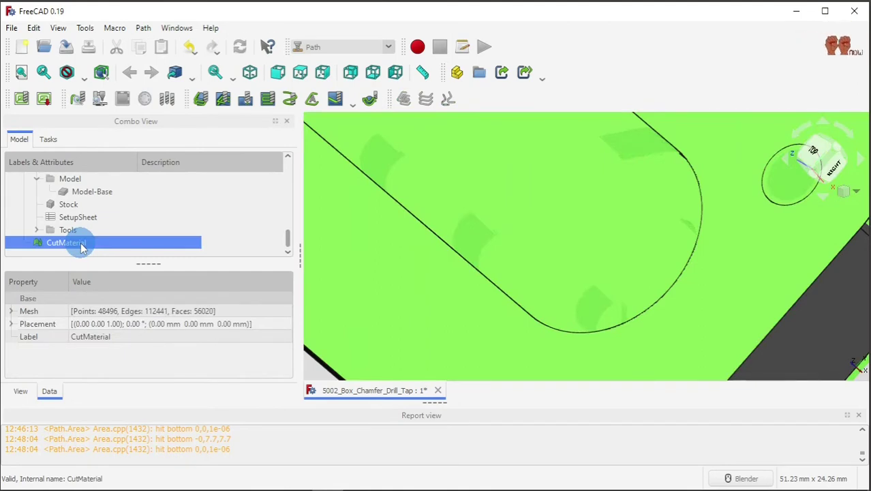
pyautogui.keyDown('ctrl'); pyautogui.click(80, 248); pyautogui.keyUp('ctrl')
pyautogui.scroll(2, 80, 247)
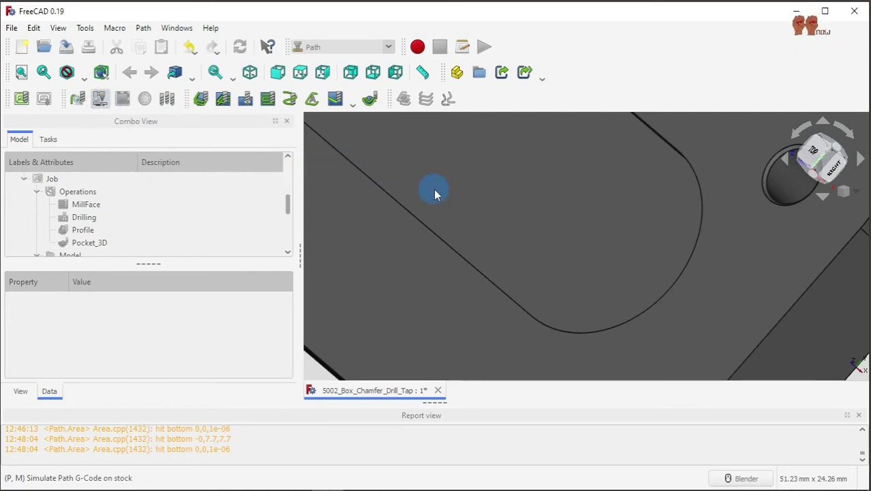
pyautogui.press('p')
pyautogui.press('m')
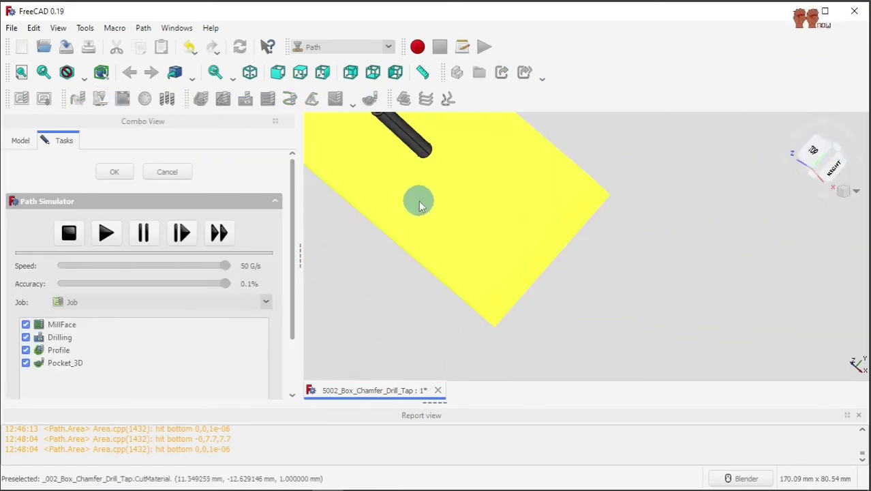
pyautogui.click(21, 75)
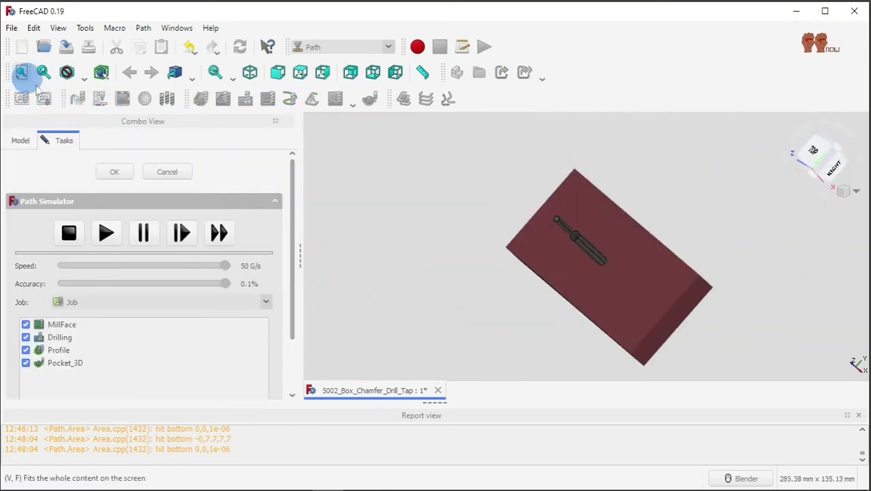
pyautogui.click(109, 233)
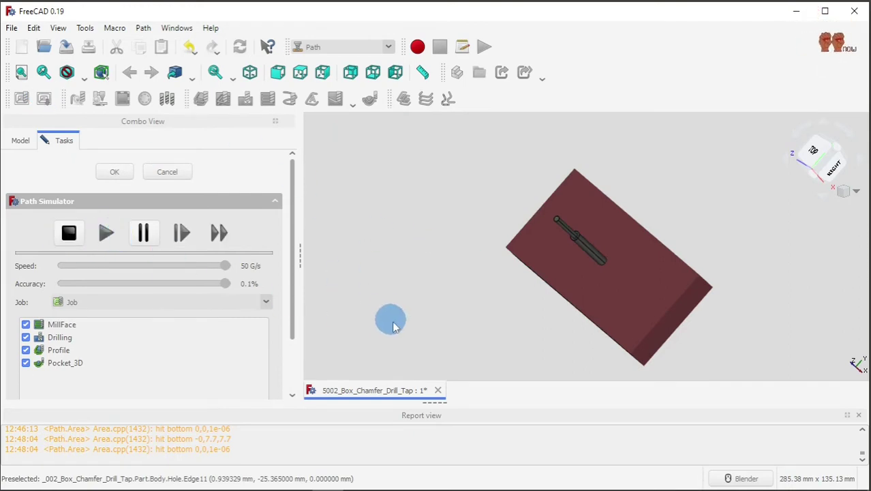
# - Orbit around the simulated part to inspect the slot and holes, then close the simulator
pyautogui.scroll(5, 482, 301)
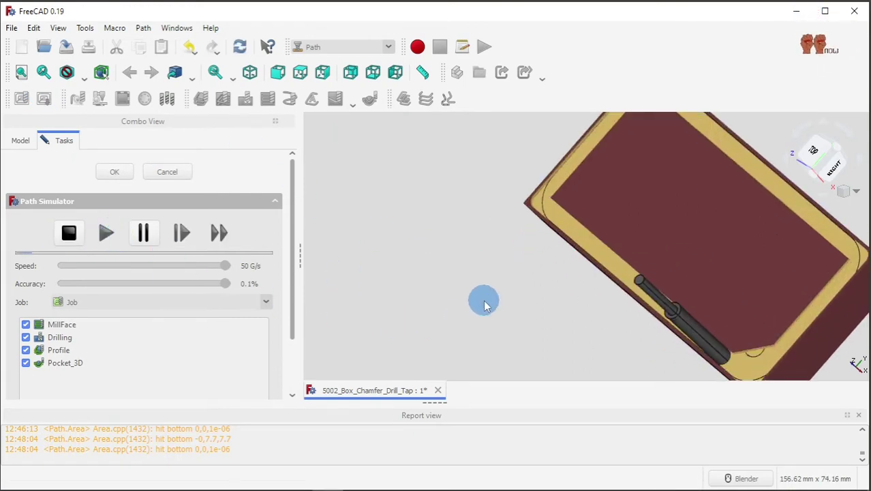
pyautogui.scroll(-1, 483, 303)
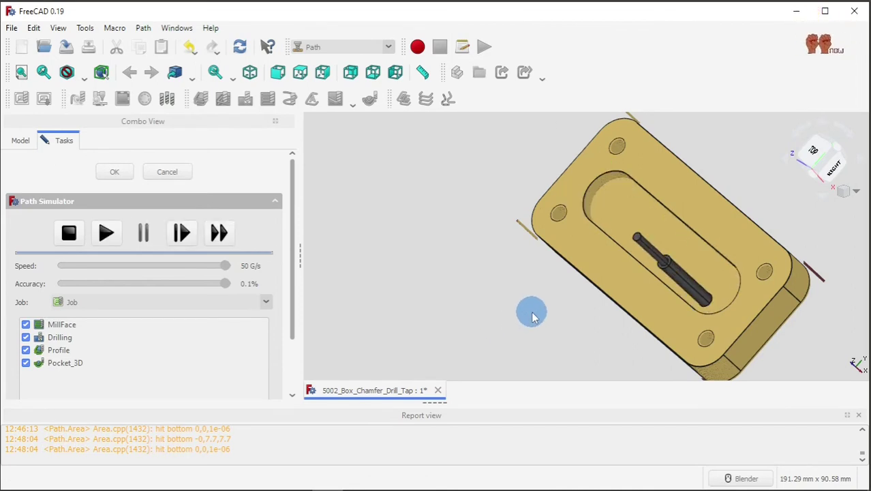
pyautogui.moveTo(528, 309); pyautogui.dragTo(584, 310, button='middle')
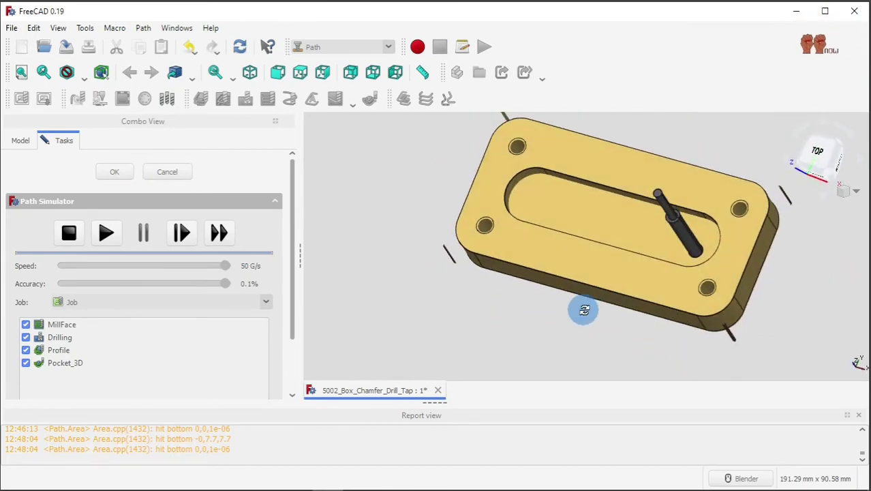
pyautogui.click(124, 179)
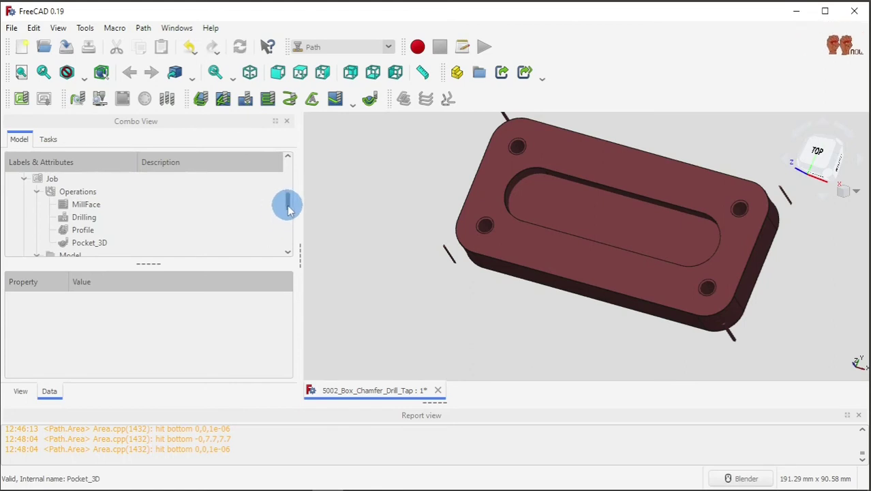
# - Post-process the Job, replacing 5002_End_Mill_CHamfer_drill_tap.gcode, and close the G-code preview
pyautogui.moveTo(286, 205); pyautogui.dragTo(287, 245)
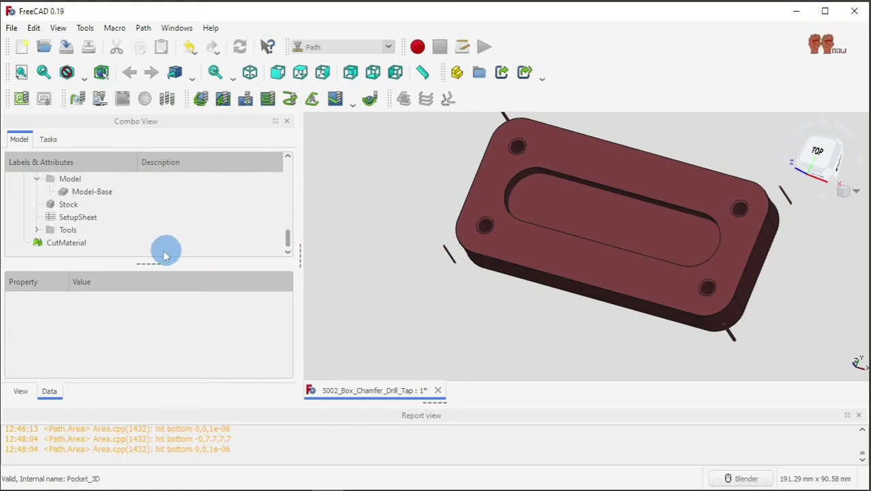
pyautogui.click(91, 249)
pyautogui.click(92, 250)
pyautogui.scroll(2, 89, 246)
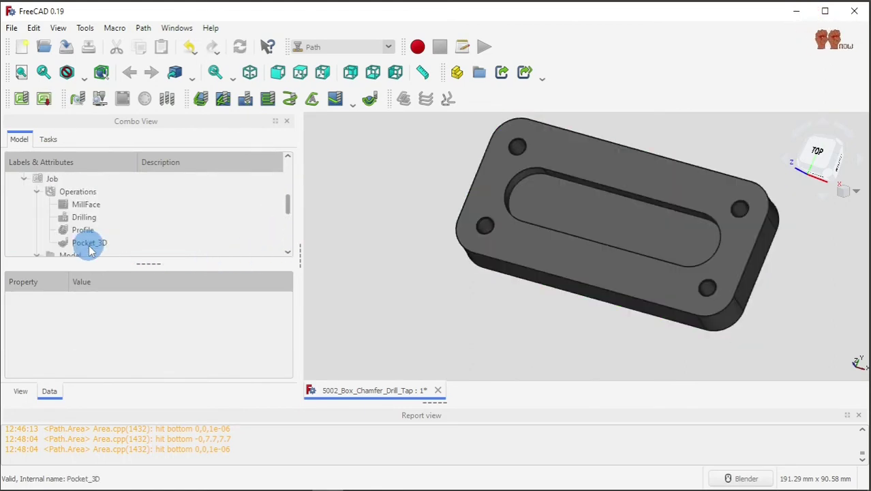
pyautogui.click(64, 175)
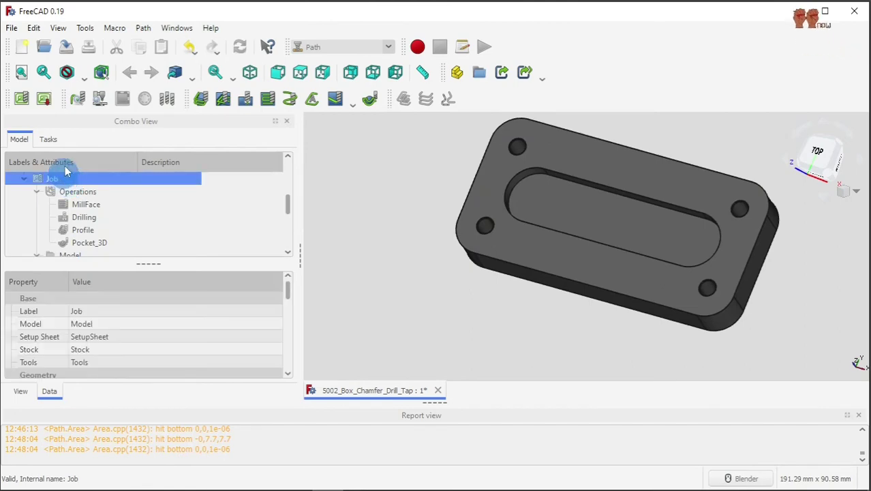
pyautogui.click(44, 99)
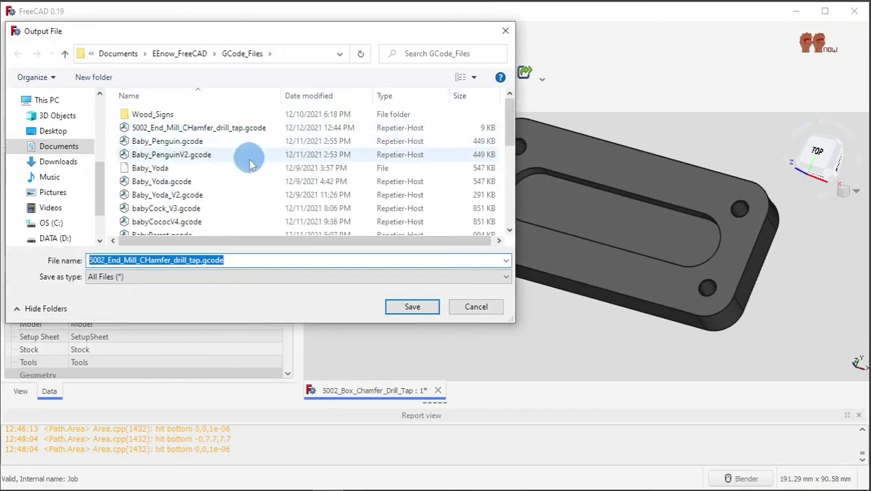
pyautogui.click(413, 306)
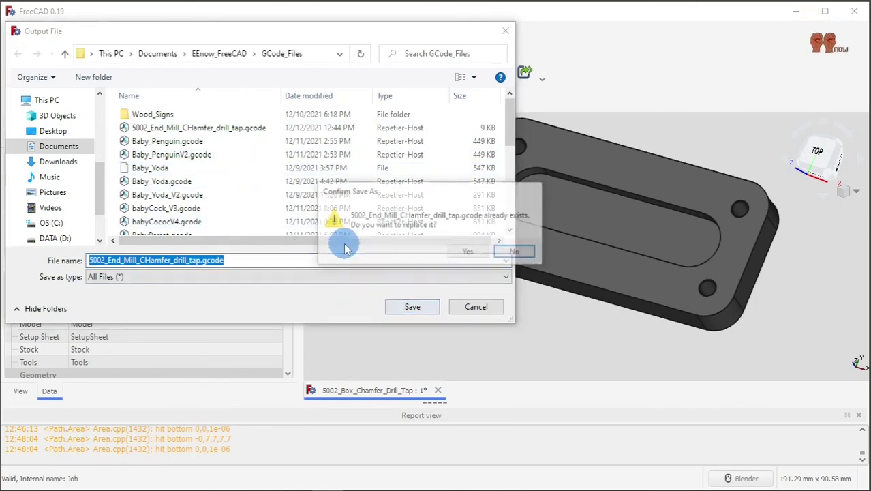
pyautogui.click(476, 252)
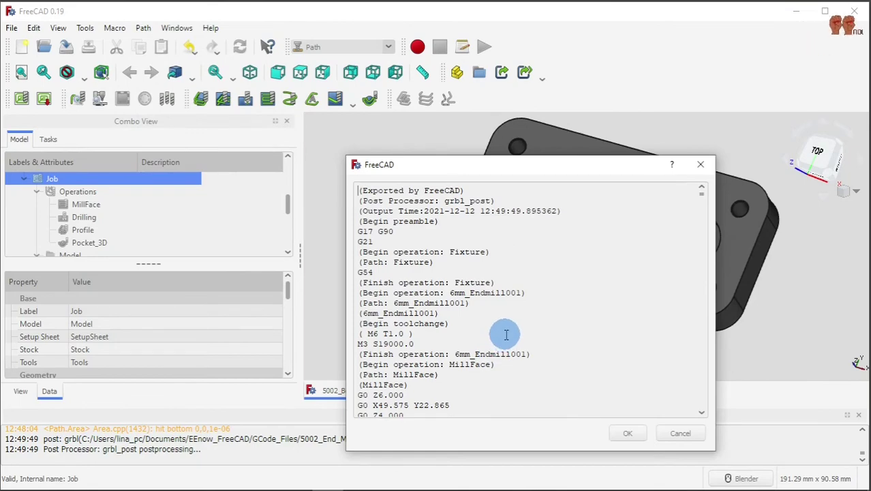
pyautogui.scroll(-20, 506, 334)
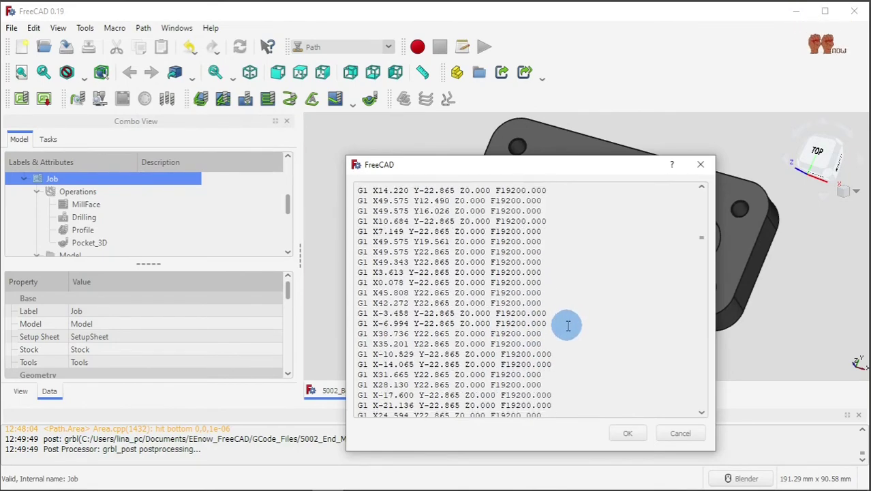
pyautogui.scroll(-4, 566, 354)
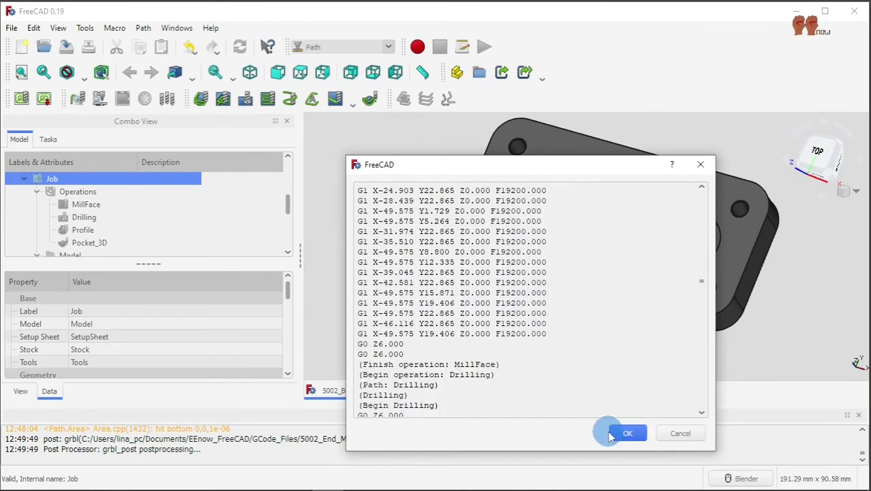
pyautogui.click(619, 440)
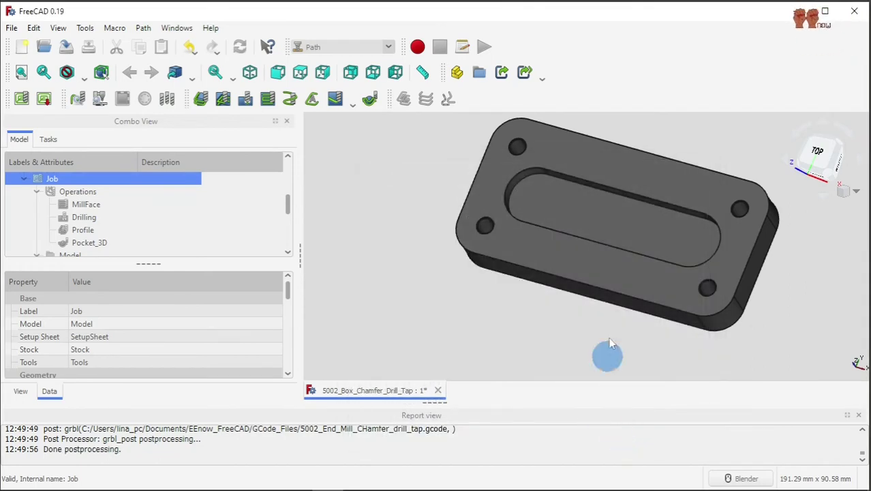
# - Minimize FreeCAD and launch Universal Gcode Sender from the ugsplatform64.exe desktop shortcut
pyautogui.click(578, 349)
pyautogui.click(797, 11)
pyautogui.click(502, 88)
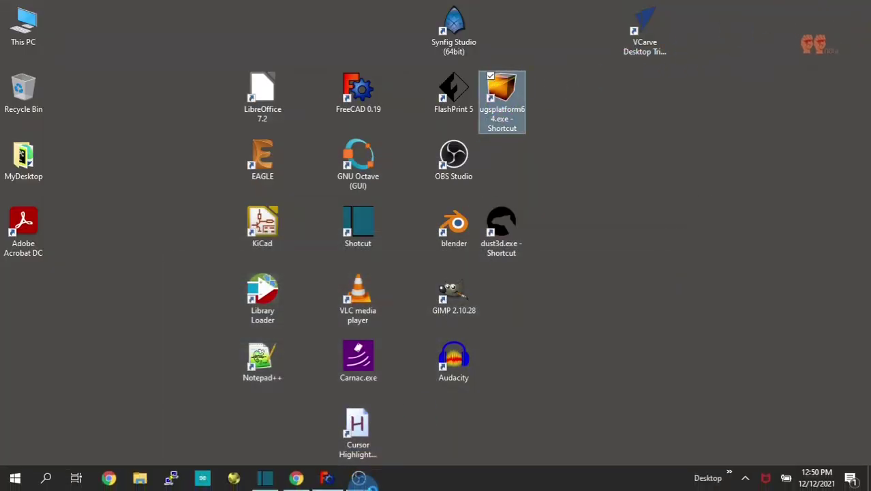
pyautogui.click(359, 481)
pyautogui.moveTo(361, 481)
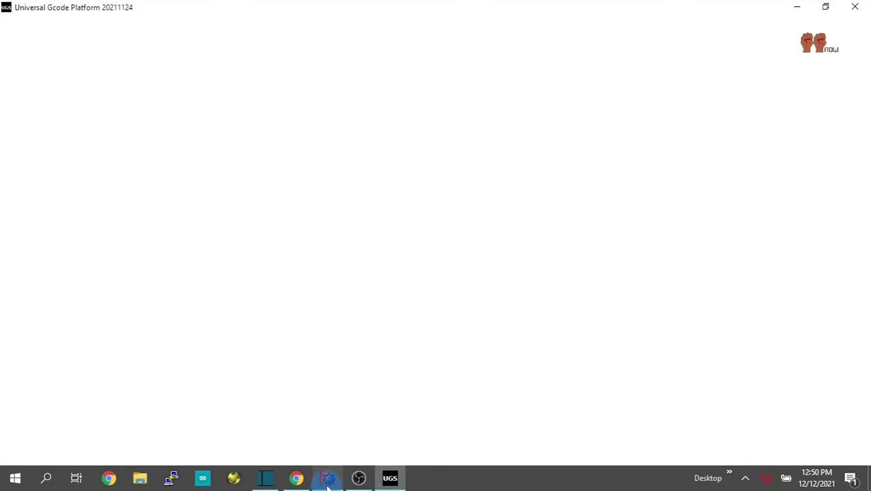
pyautogui.moveTo(327, 477)
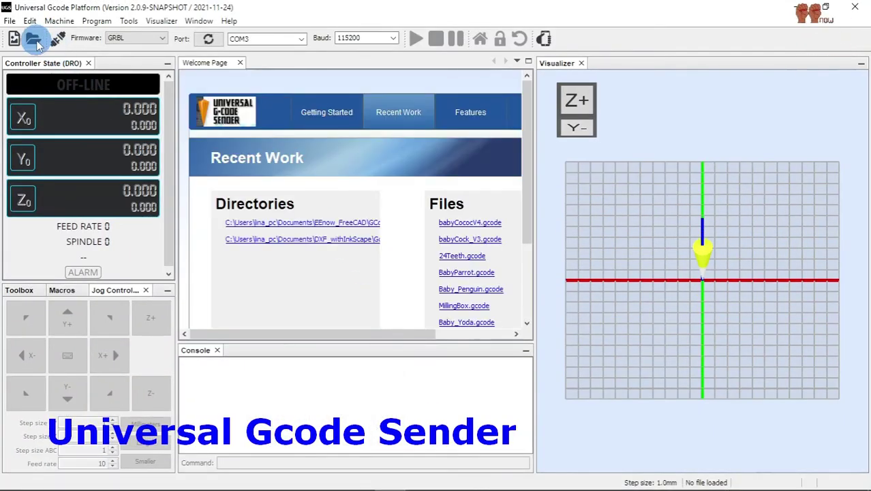
# - Load 5002_End_Mill_CHamfer_drill_tap.gcode from GCode_Files into Universal Gcode Sender
pyautogui.click(33, 41)
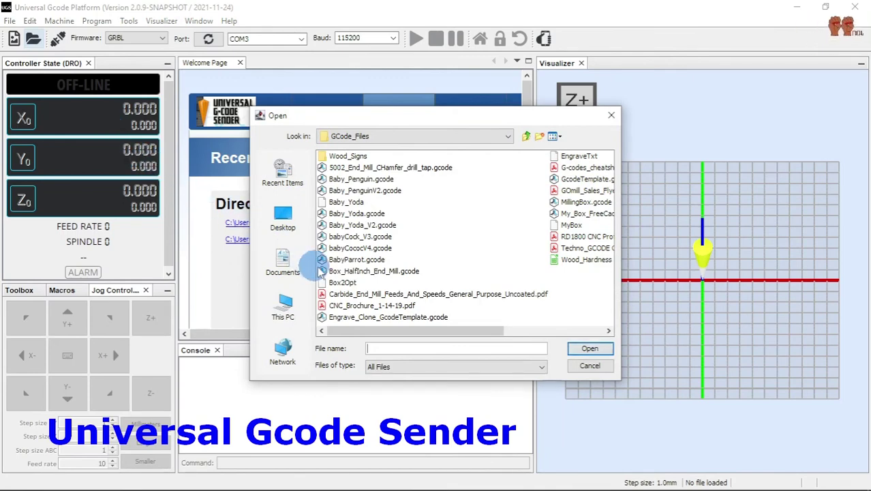
pyautogui.click(401, 170)
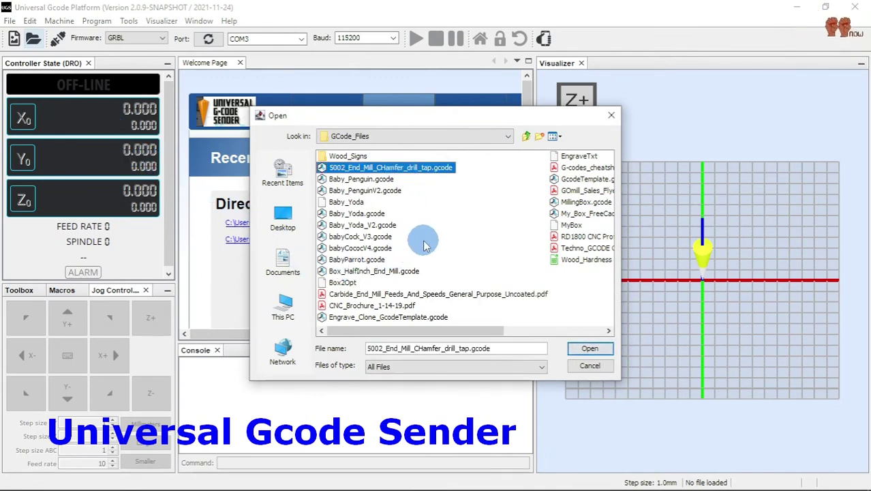
pyautogui.click(591, 348)
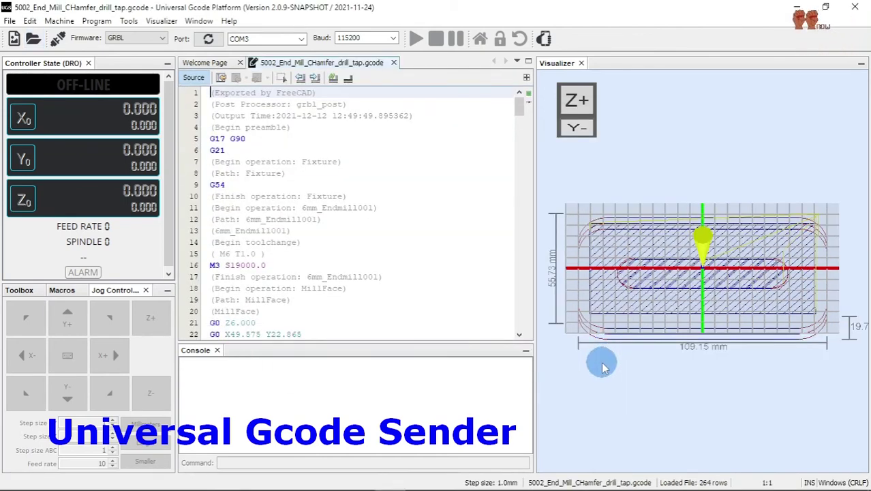
# - Scroll through the 264-line program, reviewing the grbl_post header and G17 G90, G21, G54 lines
pyautogui.scroll(3, 670, 304)
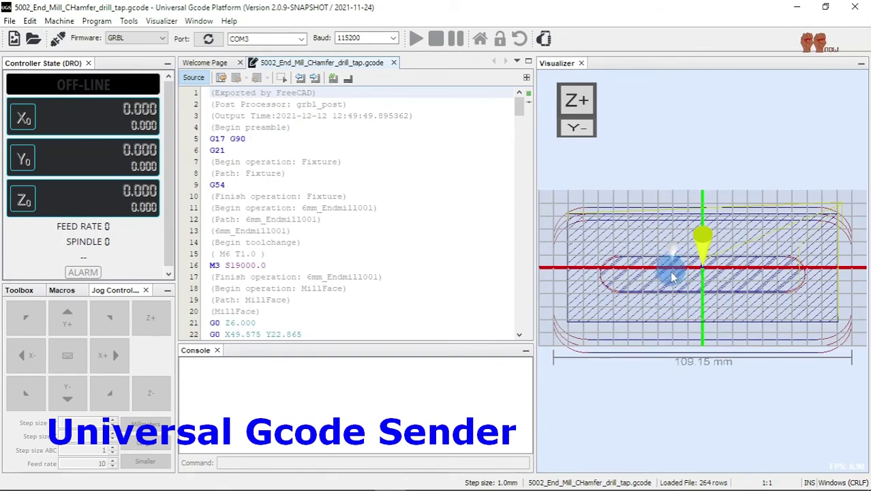
pyautogui.scroll(1, 667, 267)
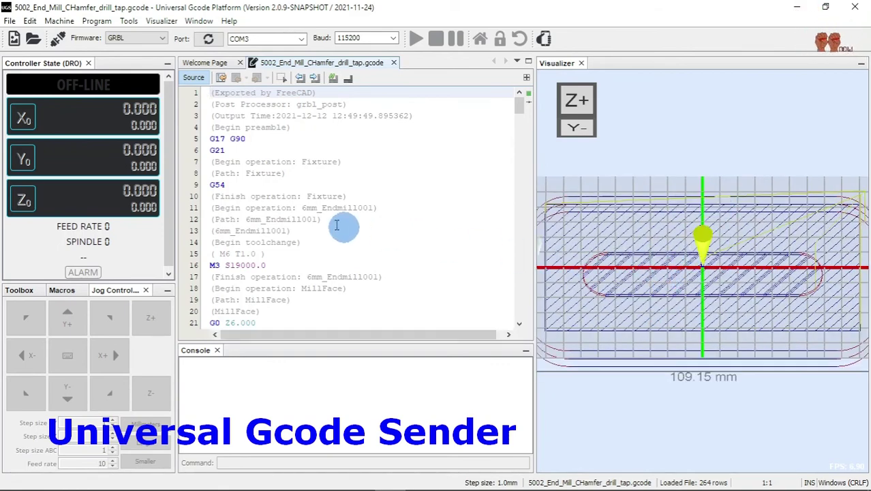
pyautogui.scroll(-7, 287, 214)
pyautogui.scroll(-20, 288, 215)
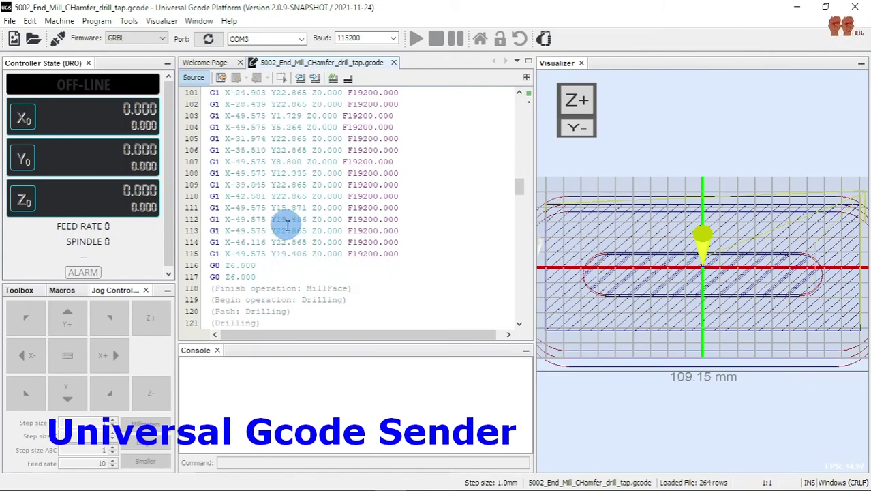
pyautogui.scroll(-7, 288, 225)
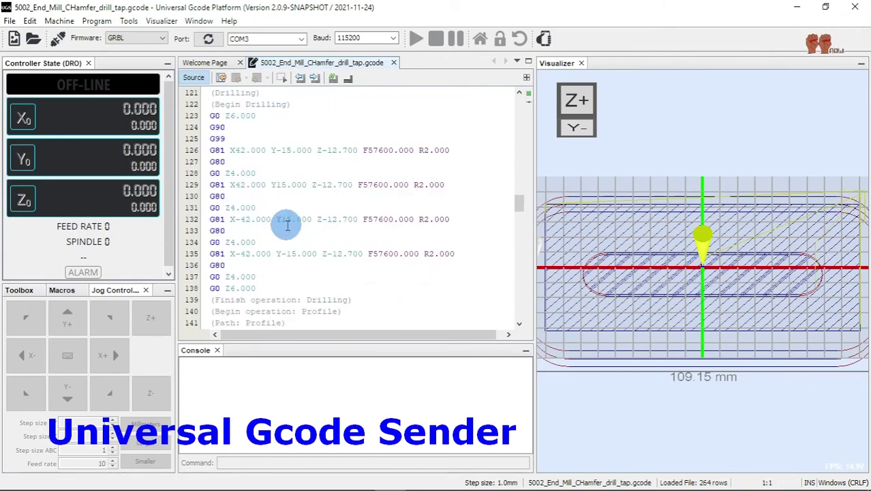
pyautogui.scroll(-7, 287, 231)
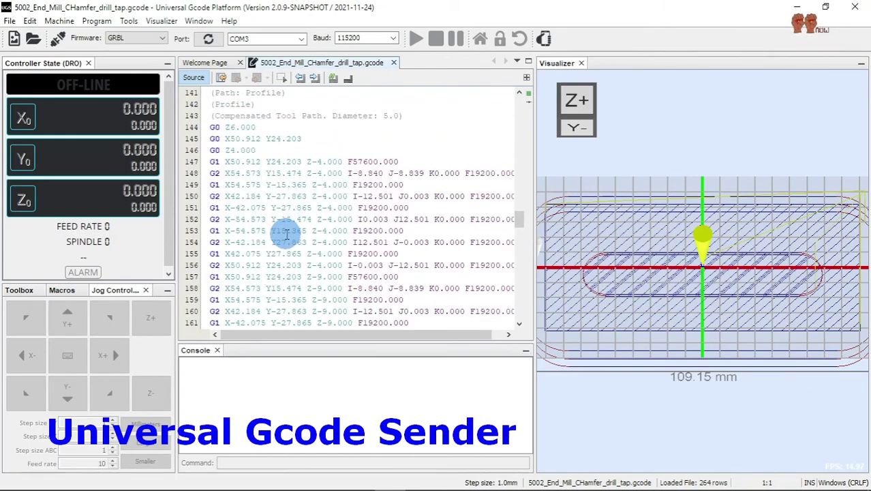
pyautogui.scroll(-3, 287, 233)
pyautogui.scroll(7, 287, 233)
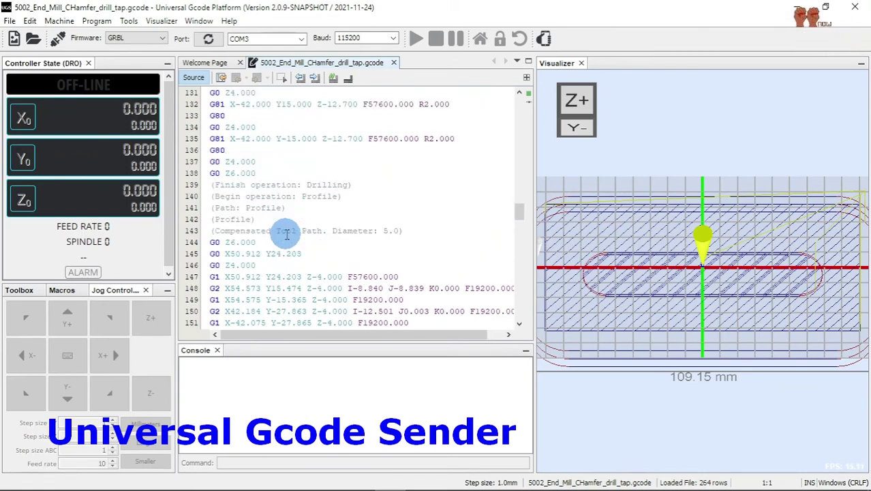
pyautogui.scroll(7, 287, 231)
pyautogui.scroll(7, 303, 197)
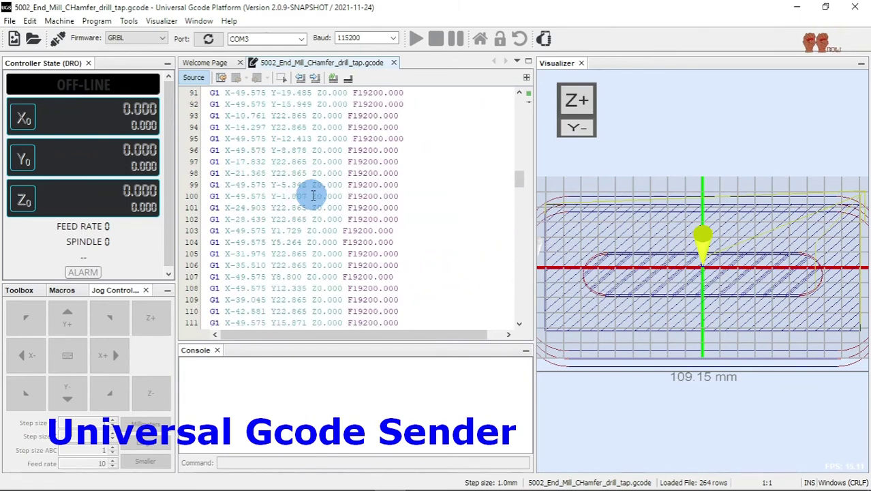
pyautogui.scroll(20, 313, 195)
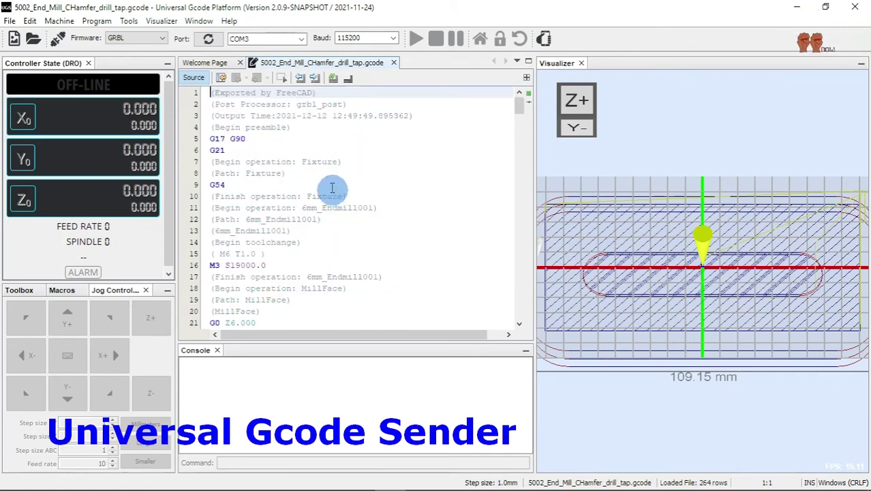
# - Add a ';Trun on Spindle' comment at the end of line 16, M3 S19000.0
pyautogui.click(250, 150)
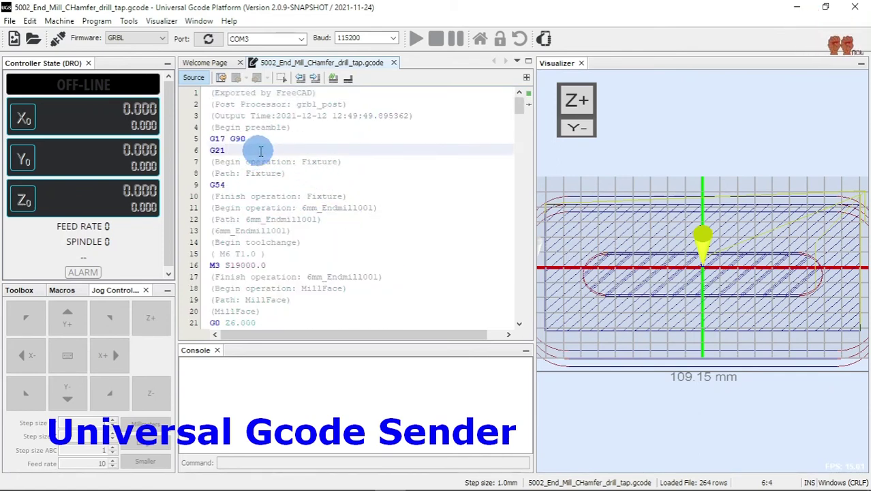
pyautogui.click(276, 266)
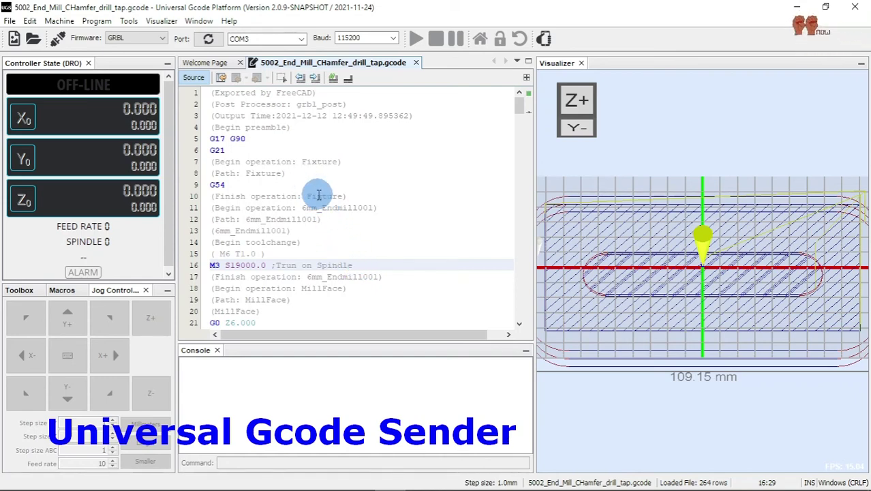
pyautogui.scroll(-3, 327, 199)
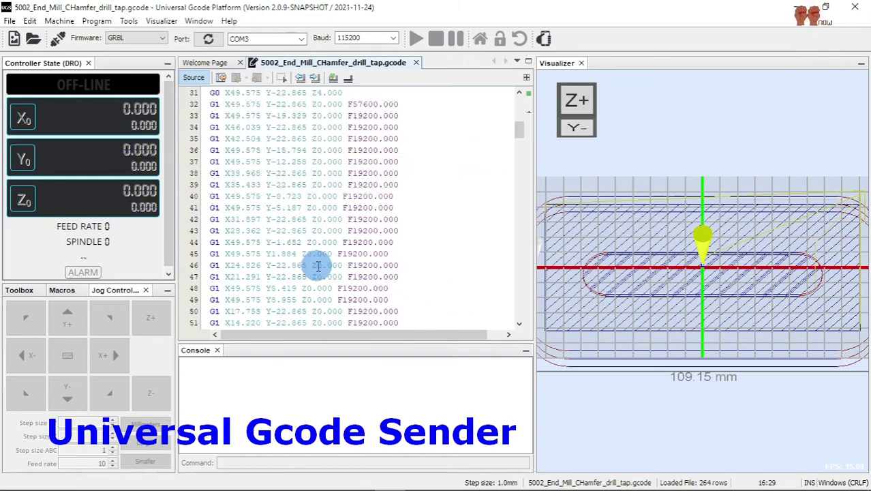
pyautogui.scroll(-20, 317, 266)
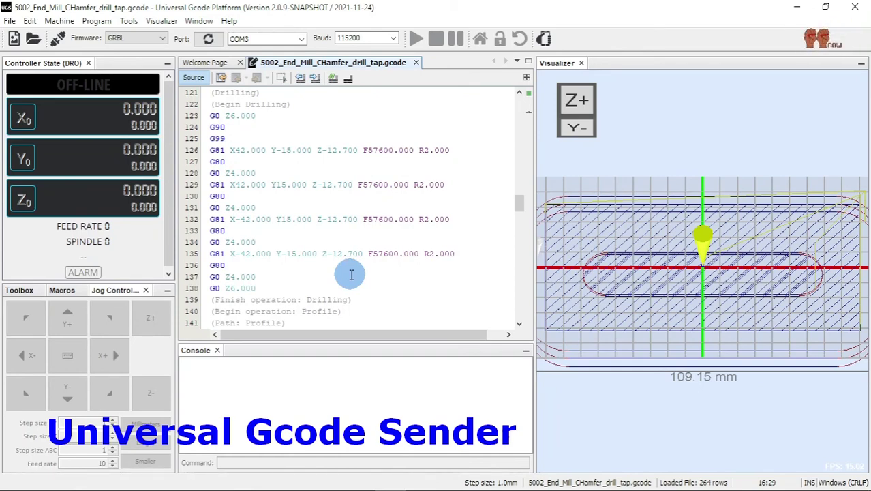
pyautogui.scroll(-17, 278, 185)
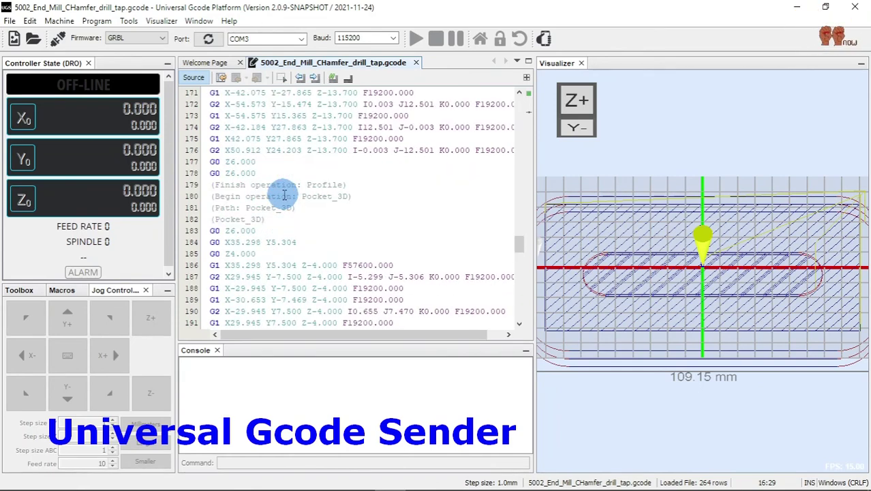
pyautogui.scroll(-20, 287, 204)
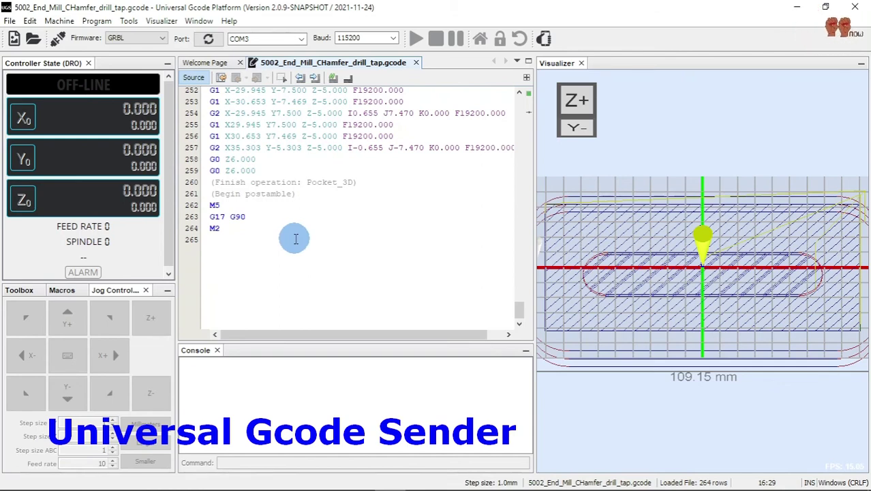
pyautogui.scroll(3, 295, 237)
pyautogui.scroll(3, 296, 238)
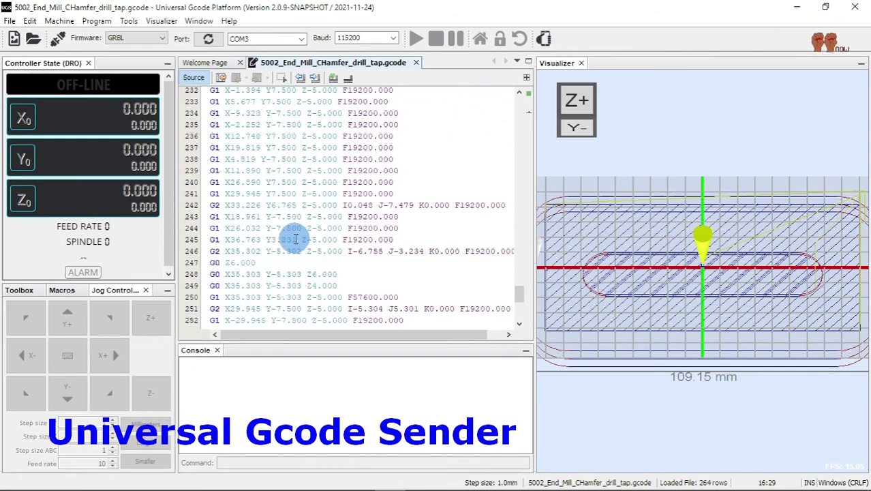
pyautogui.scroll(-6, 296, 238)
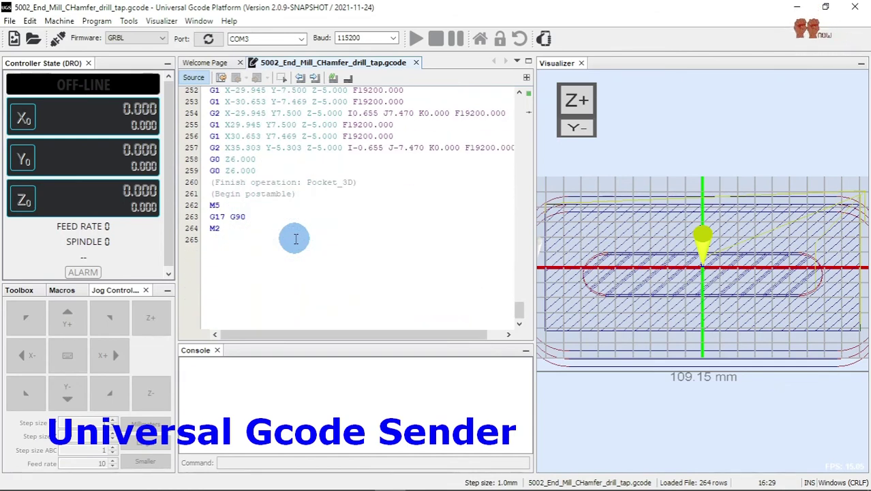
pyautogui.scroll(9, 295, 238)
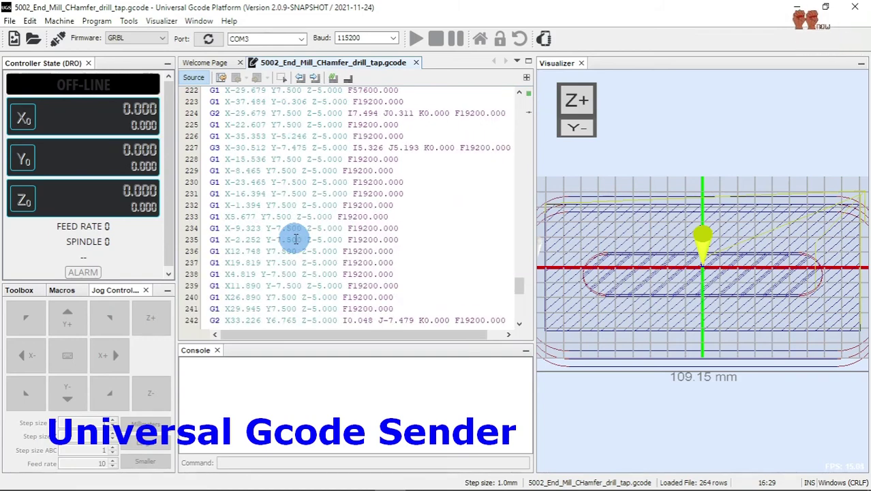
pyautogui.scroll(20, 296, 237)
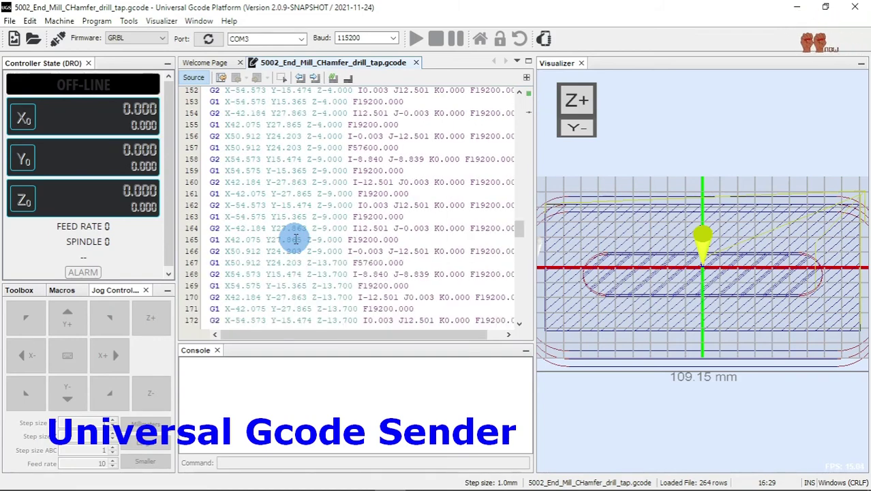
pyautogui.scroll(11, 295, 238)
pyautogui.scroll(-7, 295, 238)
pyautogui.scroll(3, 296, 238)
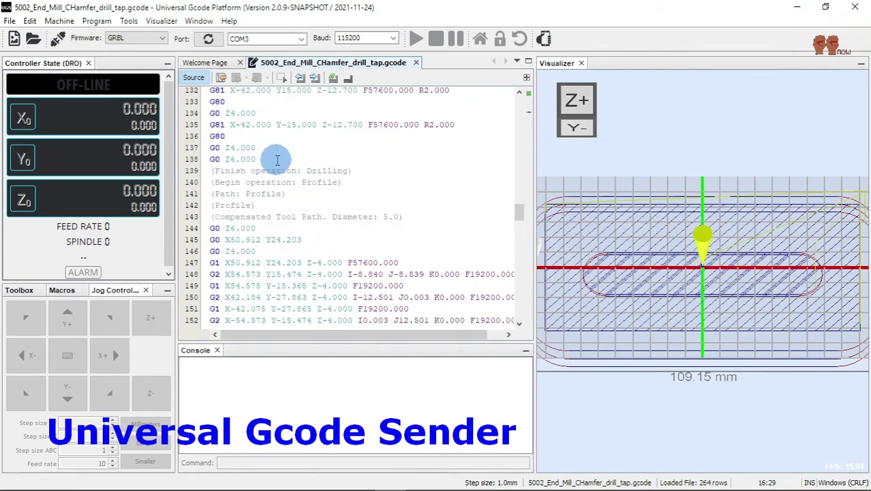
pyautogui.scroll(3, 278, 160)
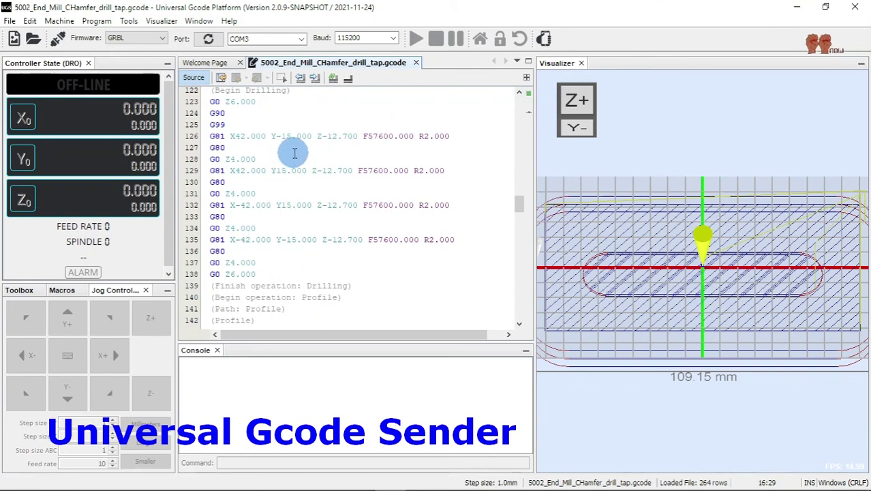
pyautogui.scroll(3, 289, 157)
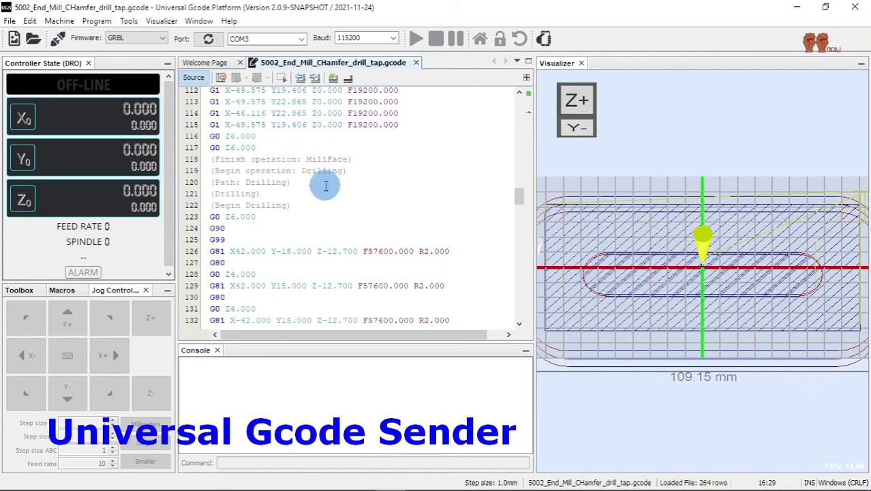
pyautogui.scroll(2, 288, 182)
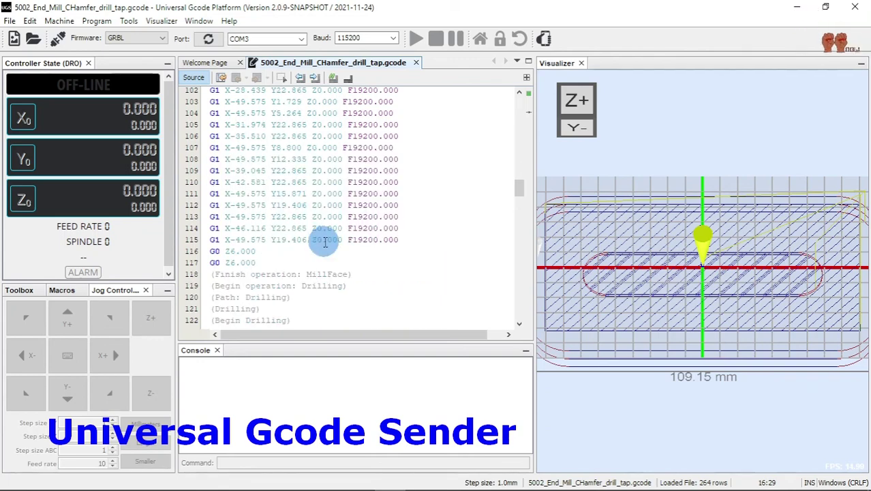
pyautogui.scroll(-2, 323, 239)
pyautogui.scroll(-3, 327, 194)
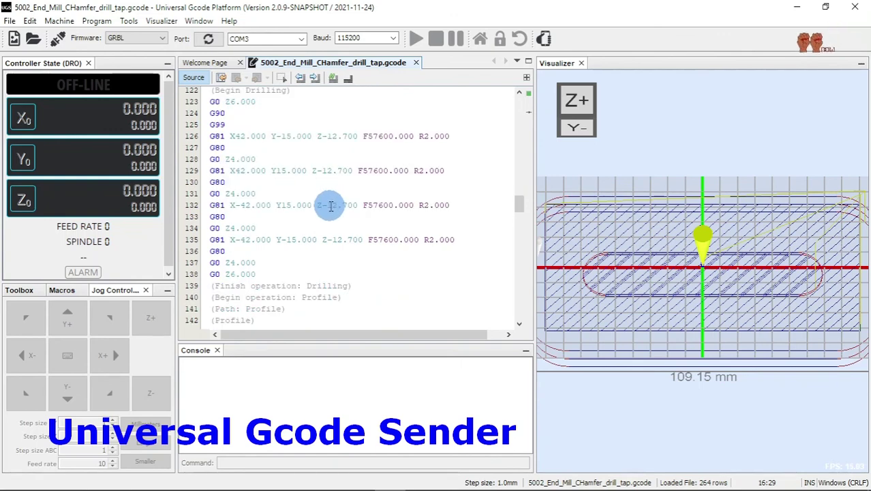
pyautogui.scroll(-3, 331, 214)
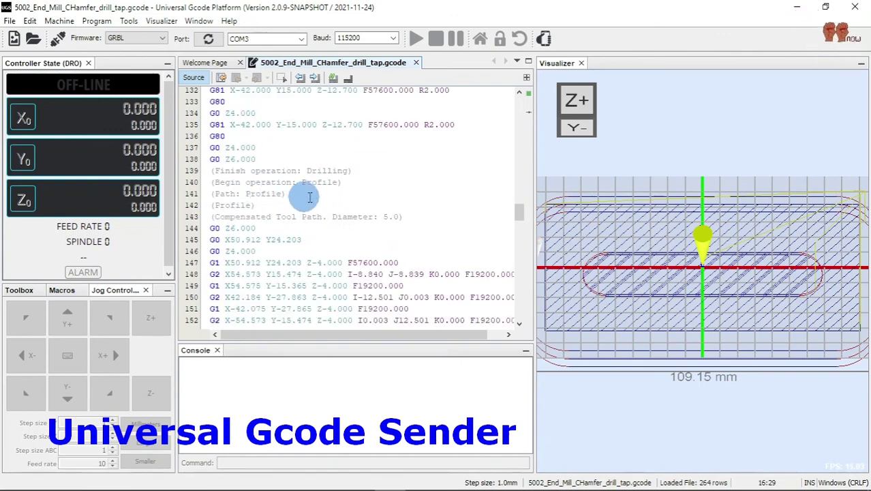
pyautogui.scroll(-3, 327, 197)
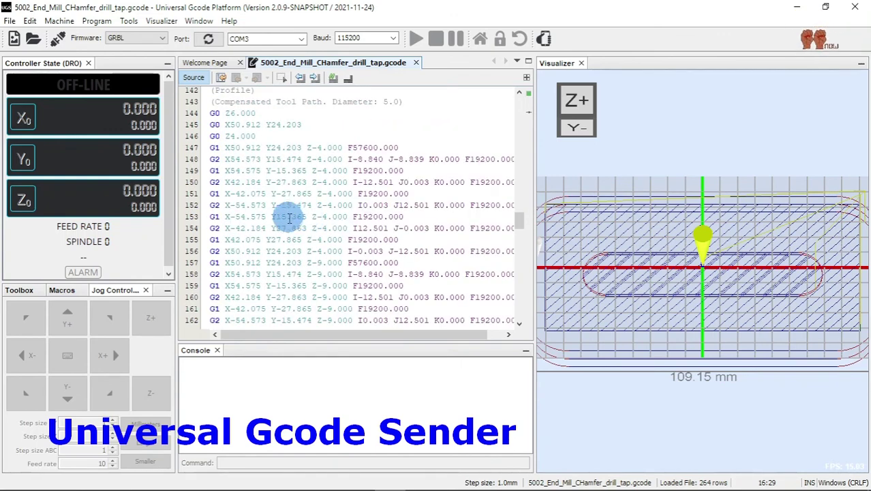
pyautogui.scroll(-3, 300, 239)
pyautogui.scroll(-6, 328, 253)
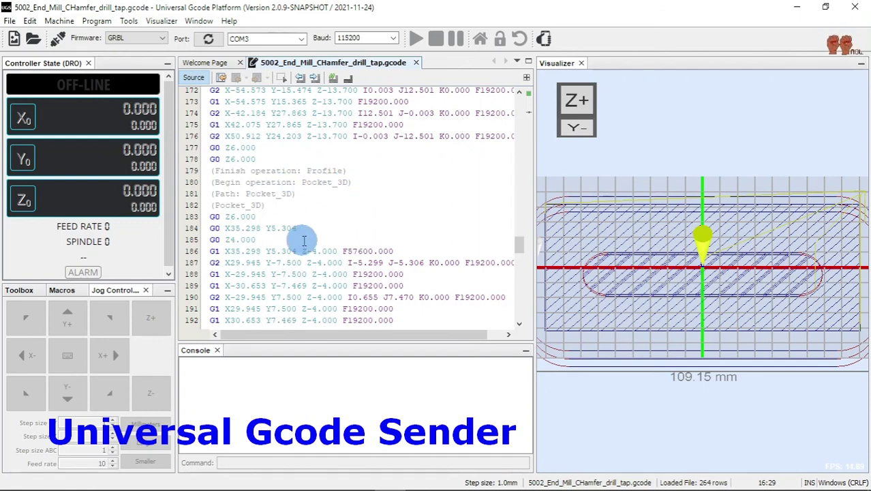
pyautogui.scroll(-20, 305, 242)
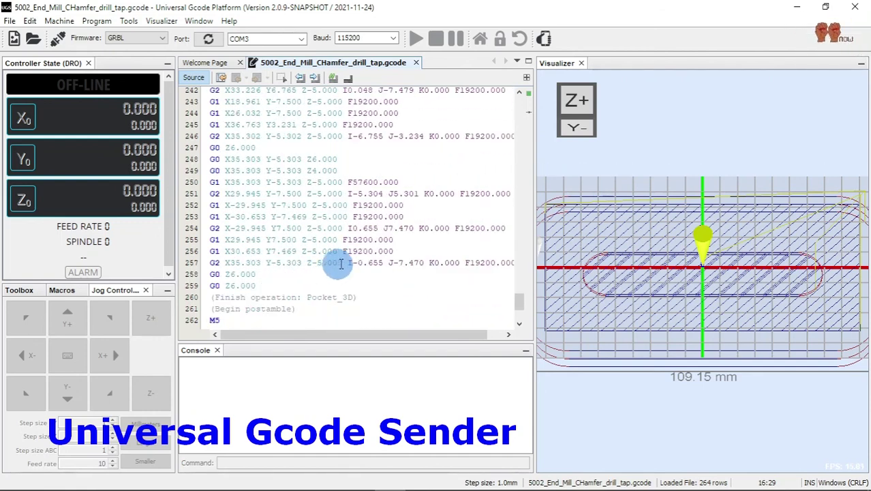
pyautogui.scroll(-3, 344, 261)
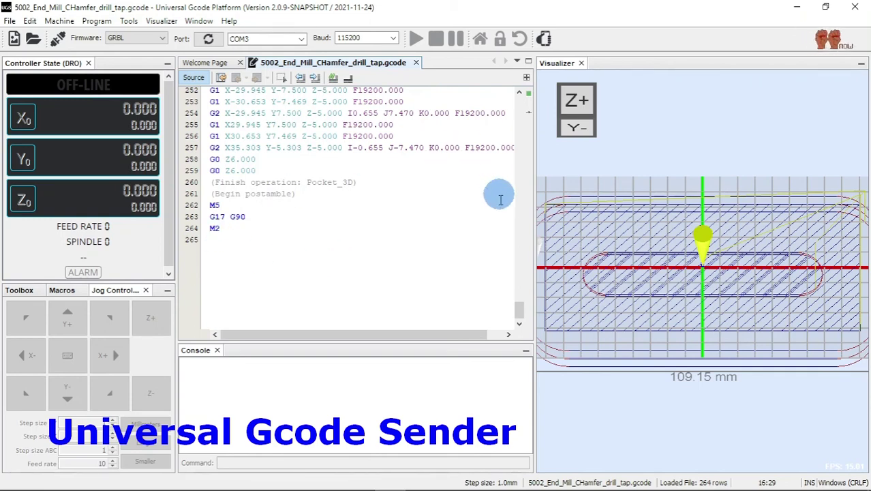
# - Connect to the machine controller and start sending the 264-line job
pyautogui.click(60, 42)
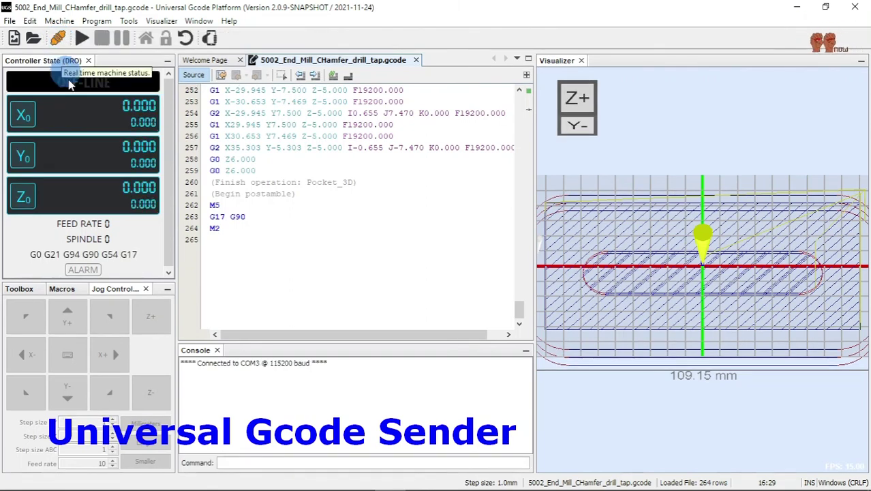
pyautogui.click(82, 39)
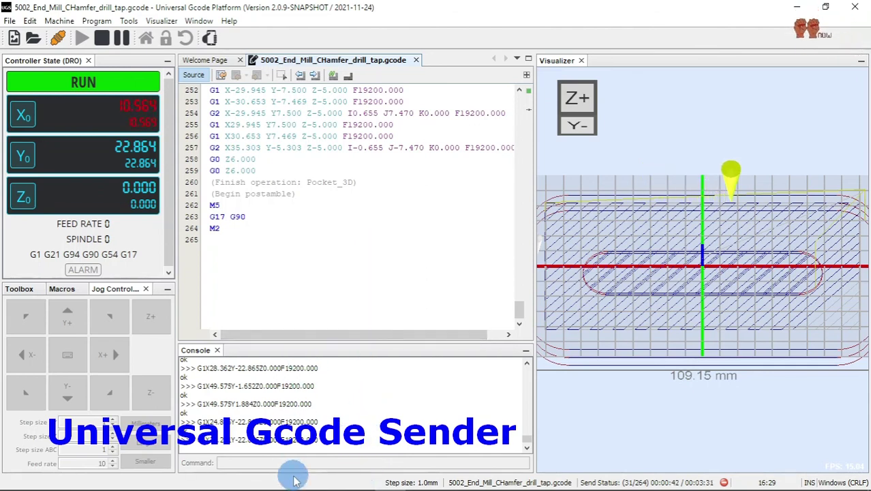
pyautogui.moveTo(293, 482)
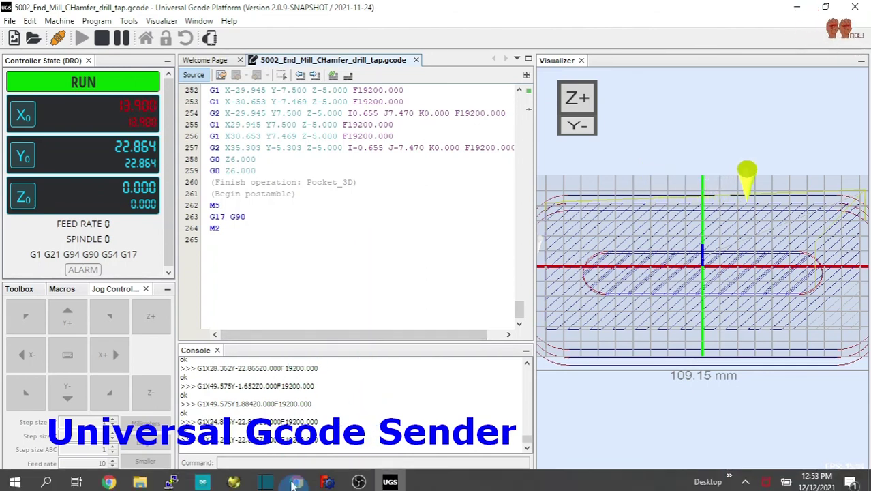
# - Pause the running job, then stop and cancel it
pyautogui.click(121, 39)
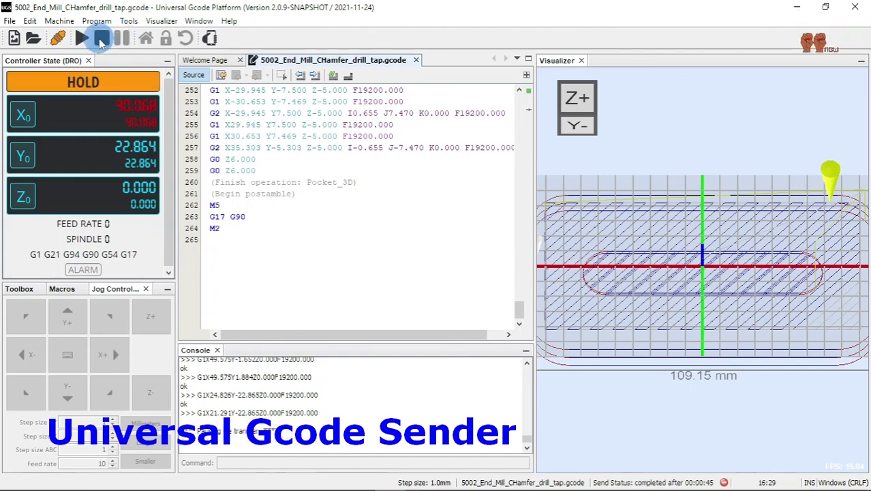
pyautogui.click(102, 40)
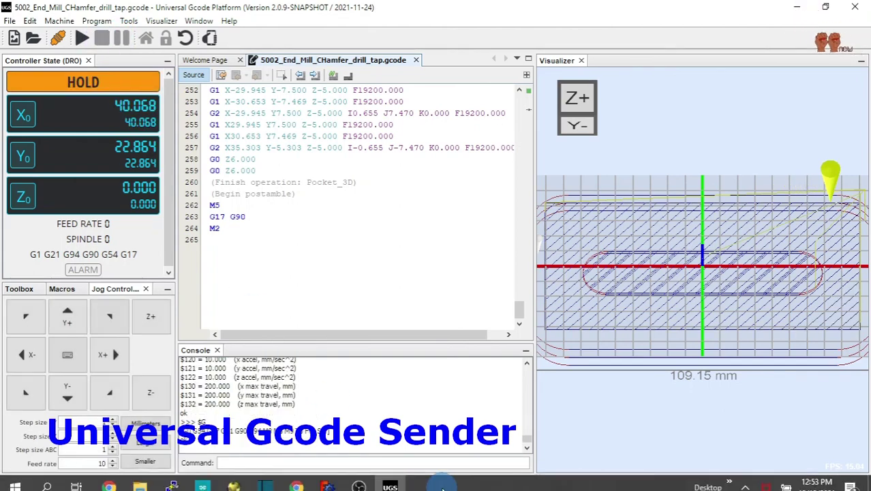